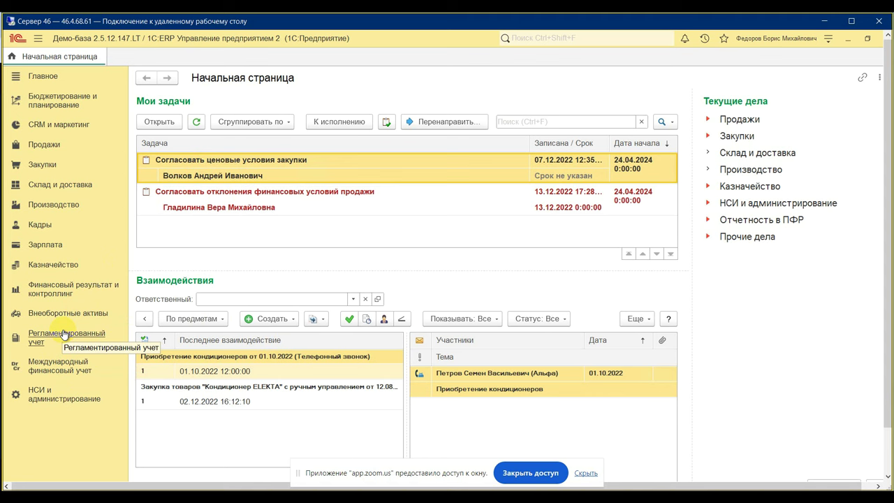
Review the enterprise structure (Структура предприятия) and the Кладовая цеха №01 warehouse in the Моделирование group of Склады и магазины.
left_click(61, 394)
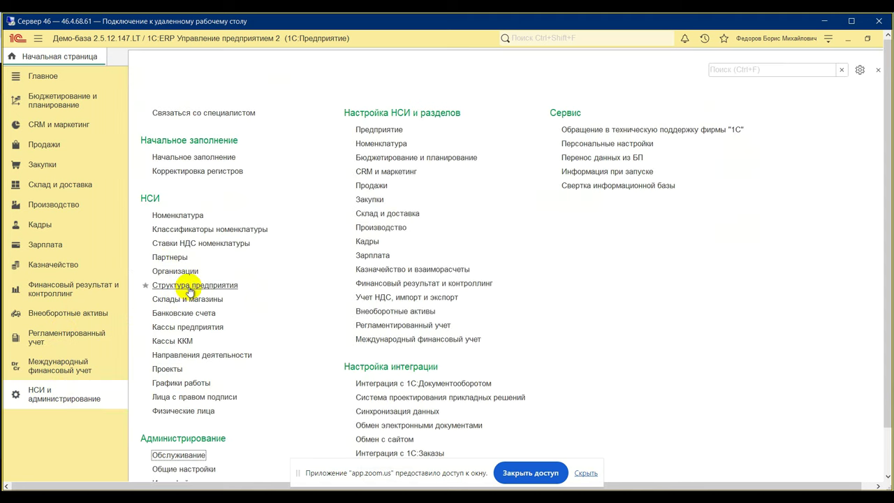
left_click(196, 284)
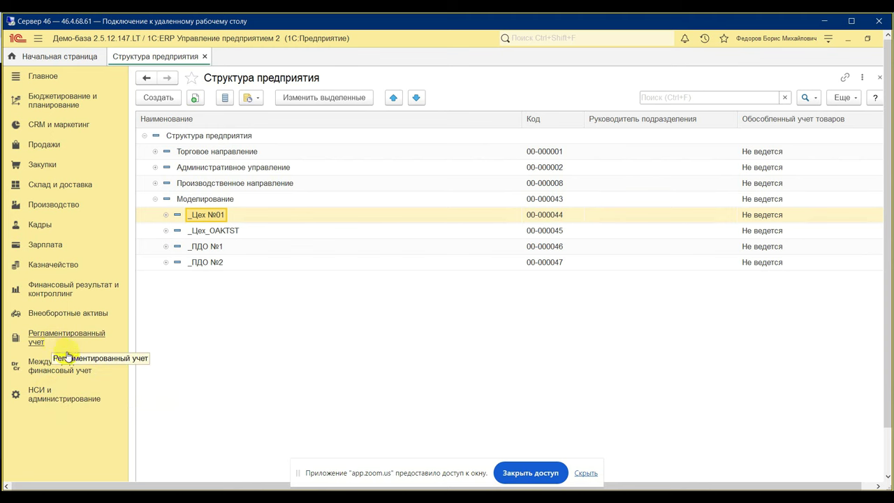
left_click(65, 397)
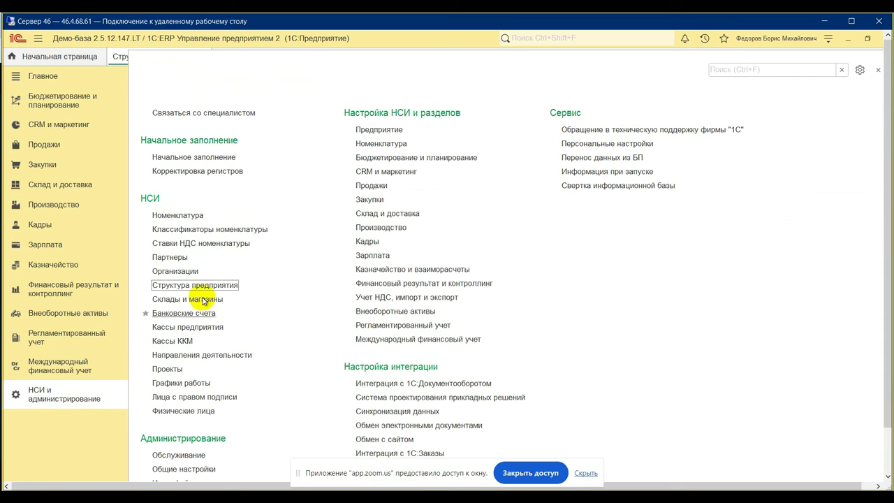
left_click(199, 299)
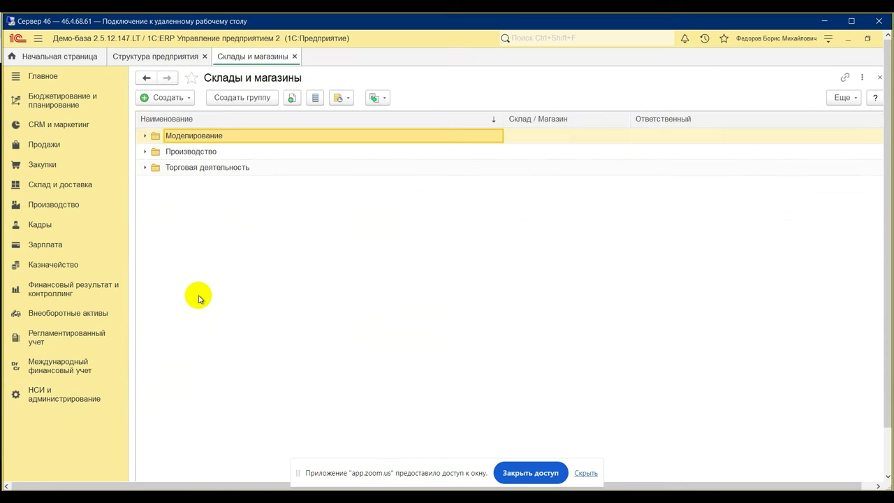
left_click(145, 136)
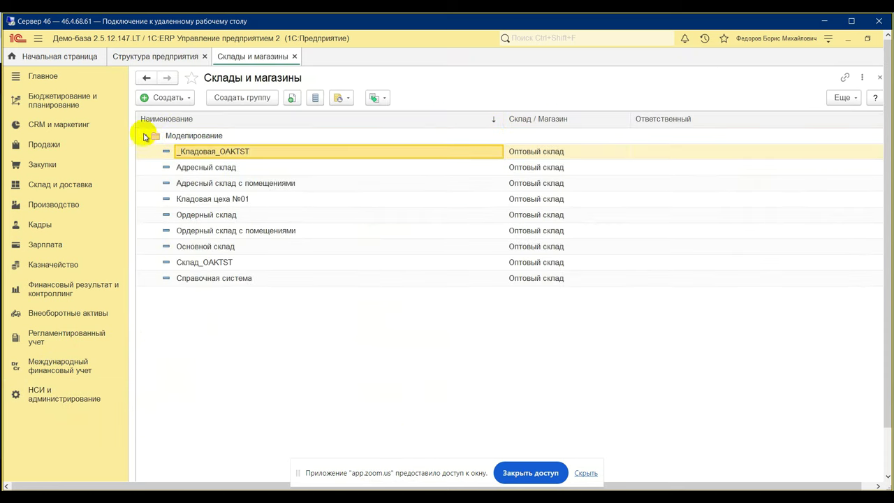
left_click(237, 200)
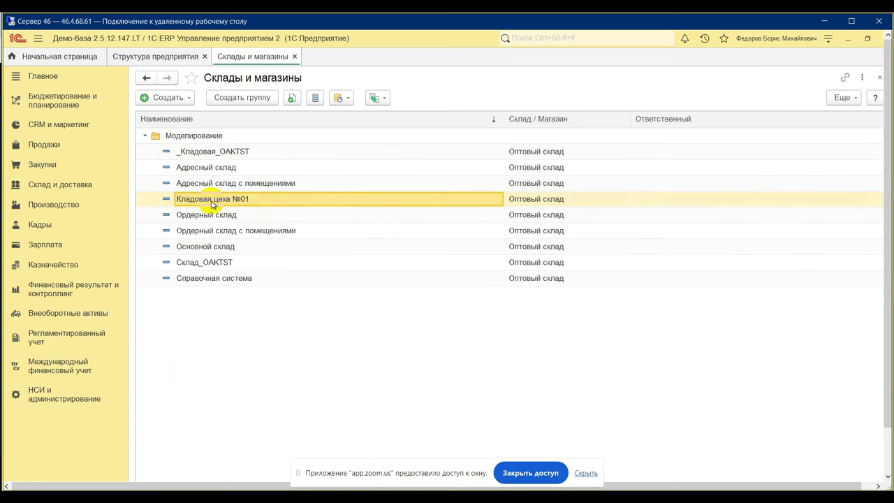
Review the Номенклатура items under the Вебинар kinds ГП, Материалы and Полуфабрикаты.
left_click(51, 397)
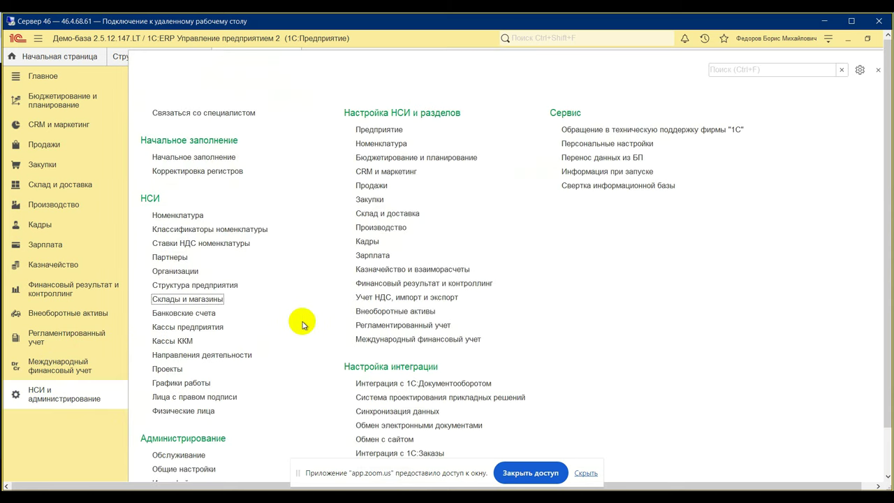
left_click(179, 215)
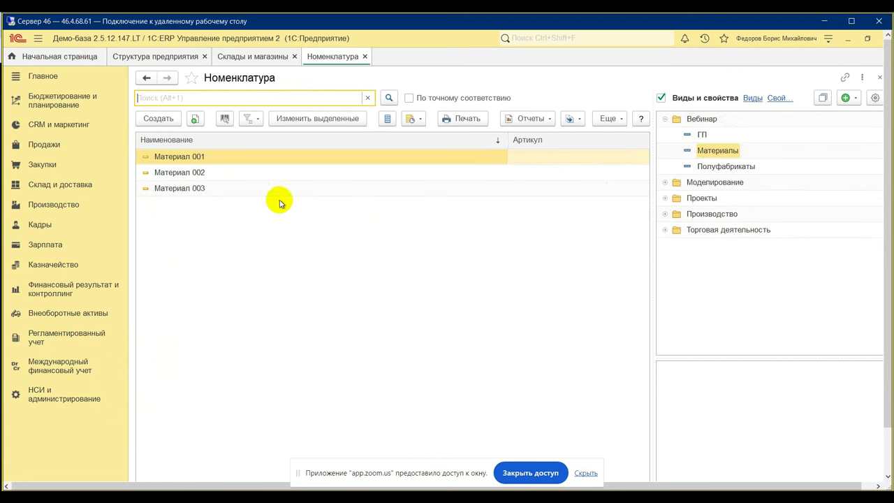
left_click(705, 134)
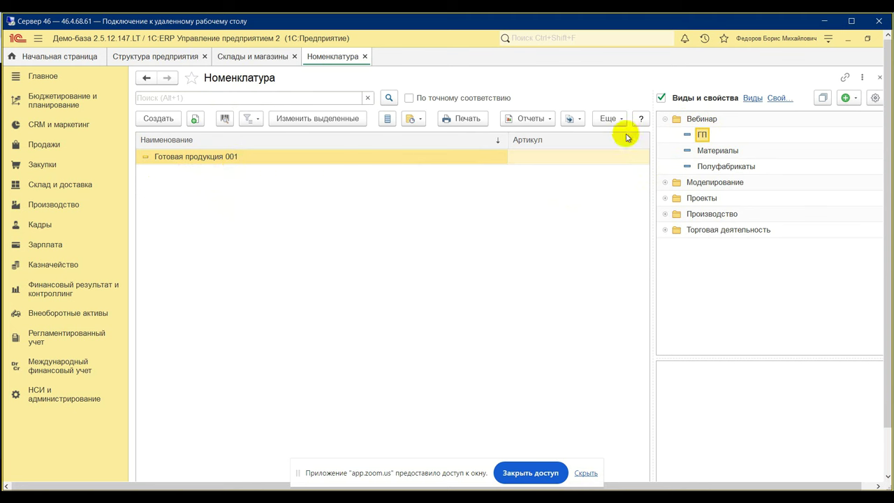
left_click(705, 151)
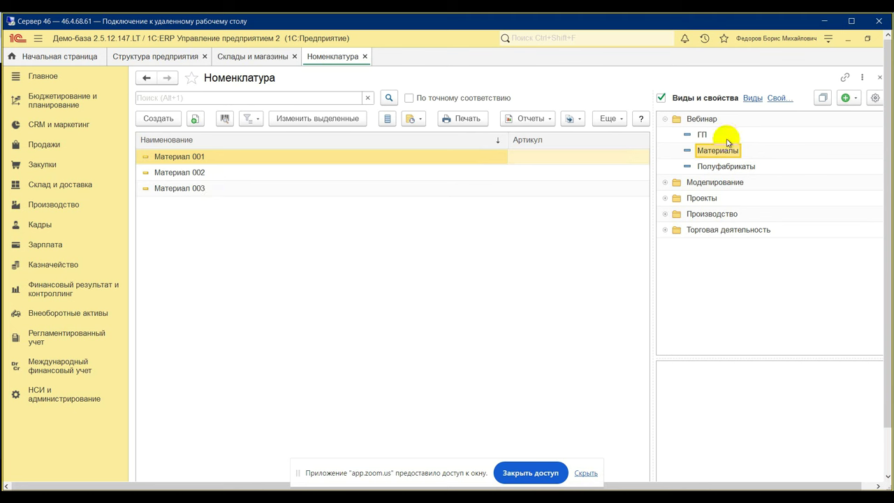
left_click(160, 174)
left_click(169, 188)
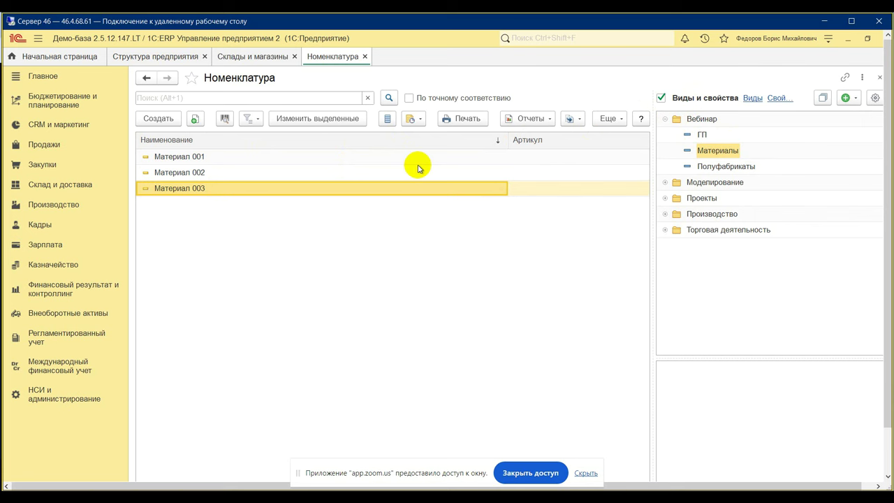
left_click(727, 166)
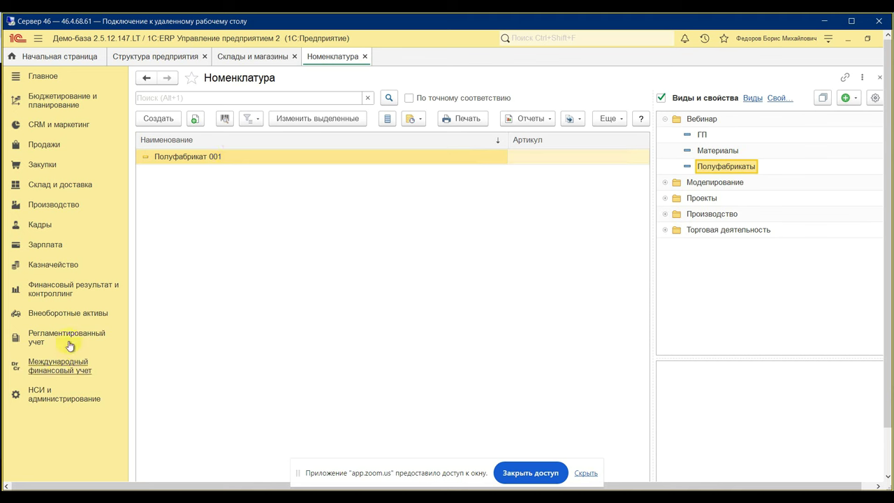
Create a new resource specification of type Изготовление, сборка in the _Моделирование group of Ресурсные спецификации.
left_click(77, 207)
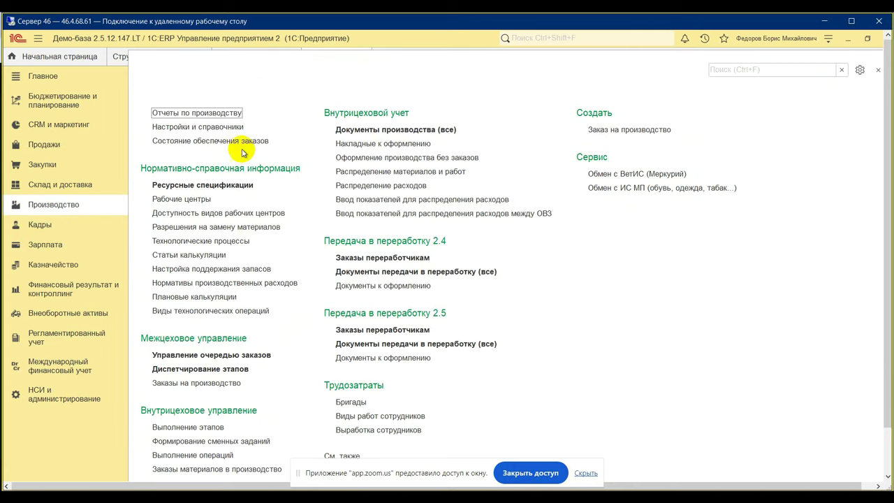
left_click(208, 185)
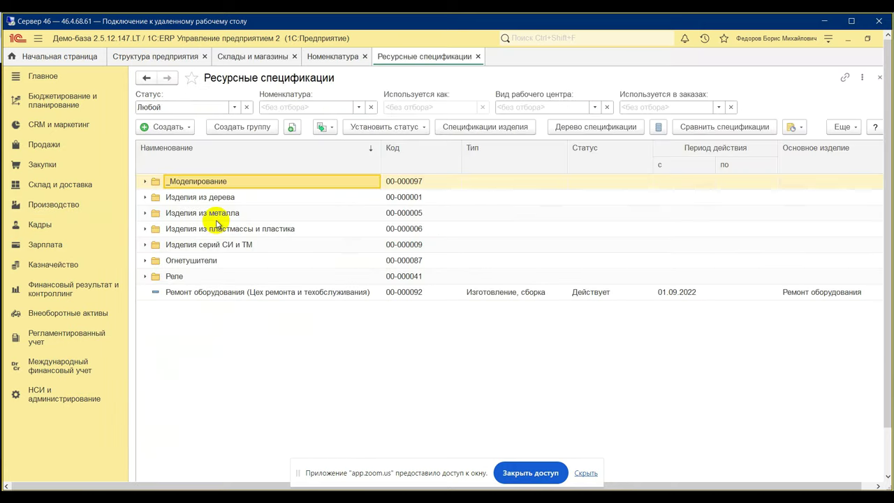
left_click(144, 182)
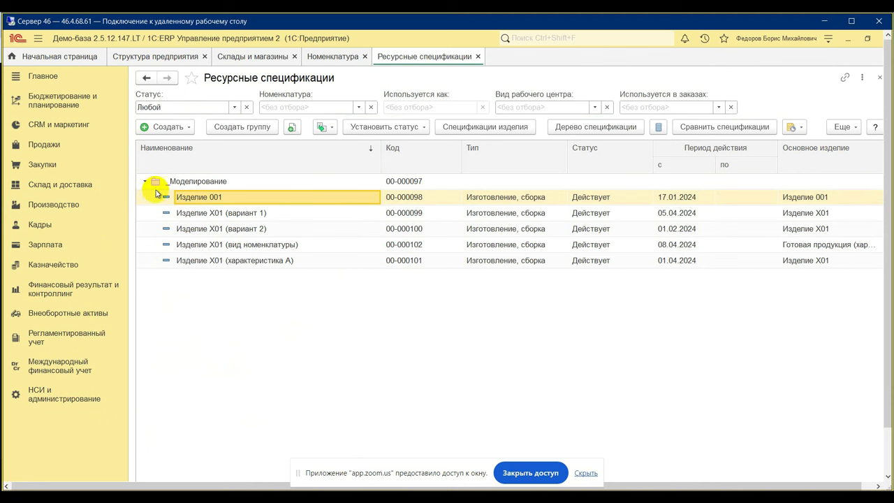
left_click(166, 127)
left_click(213, 147)
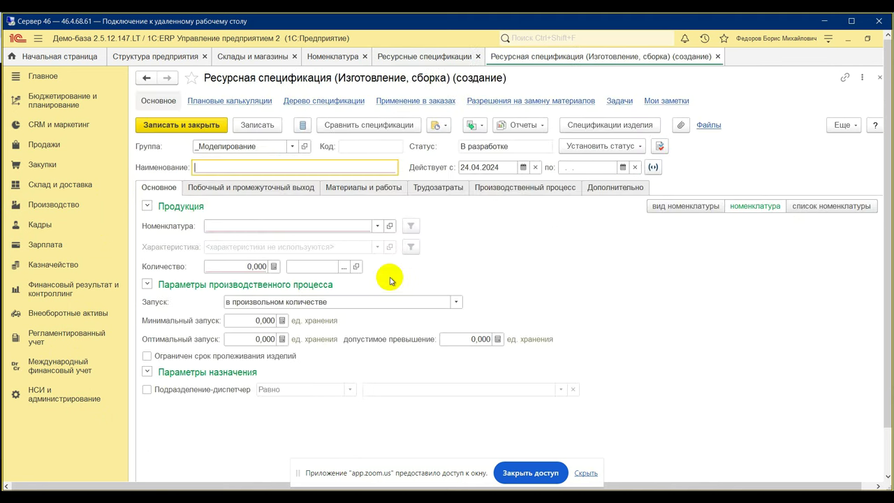
Switch to the Zoom meeting to read the latest chat messages, and return to the new specification.
key("alt+Tab")
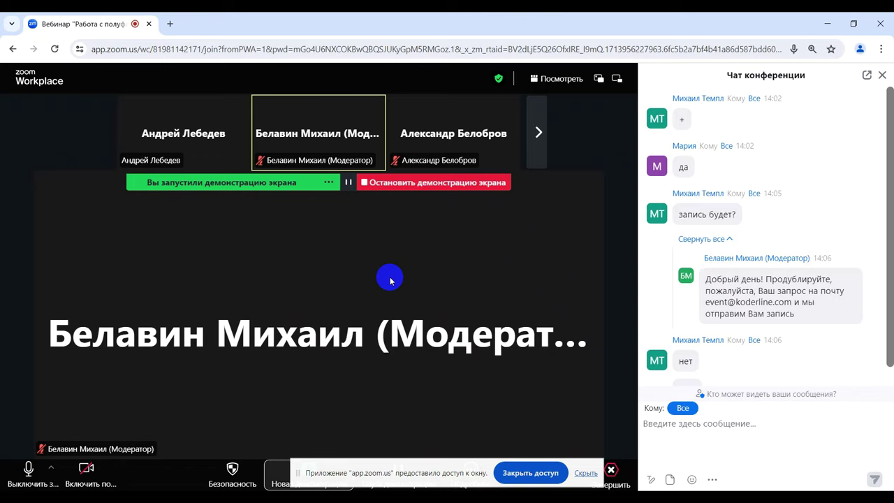
scroll(729, 307, "down", 1)
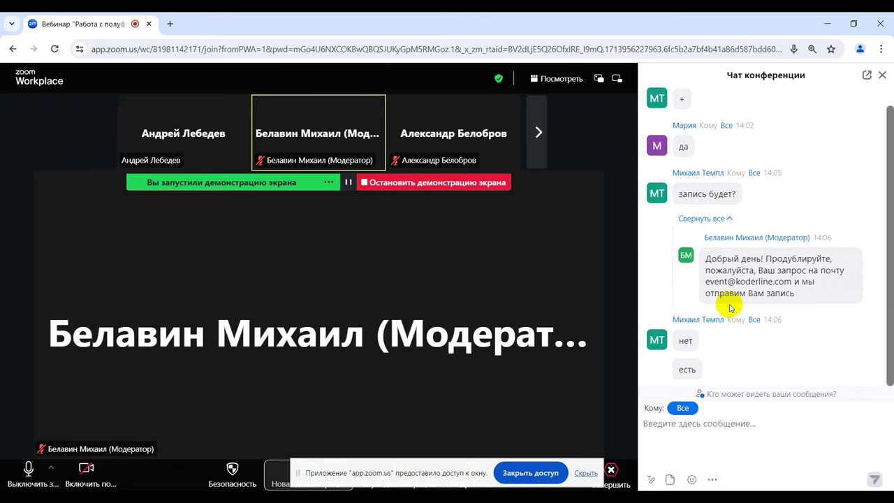
key("alt+Tab")
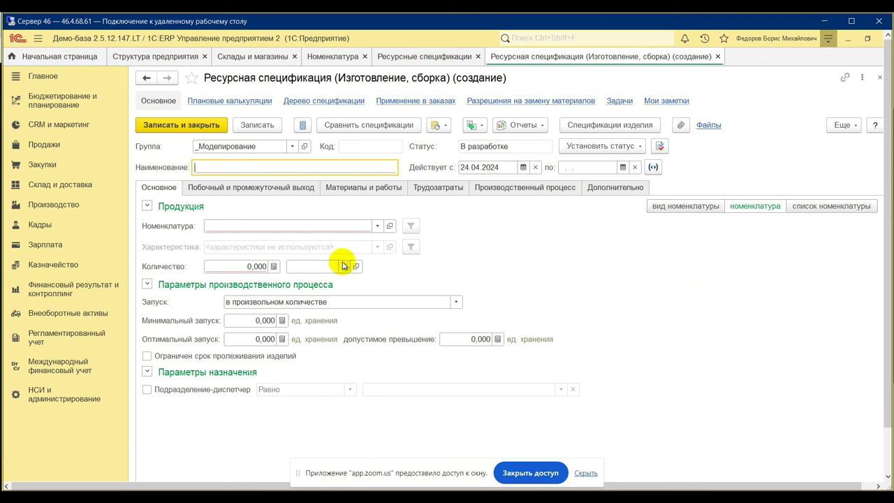
Set the specification's output product to Готовая продукция 001 with a quantity of 1.
left_click(355, 225)
type("го")
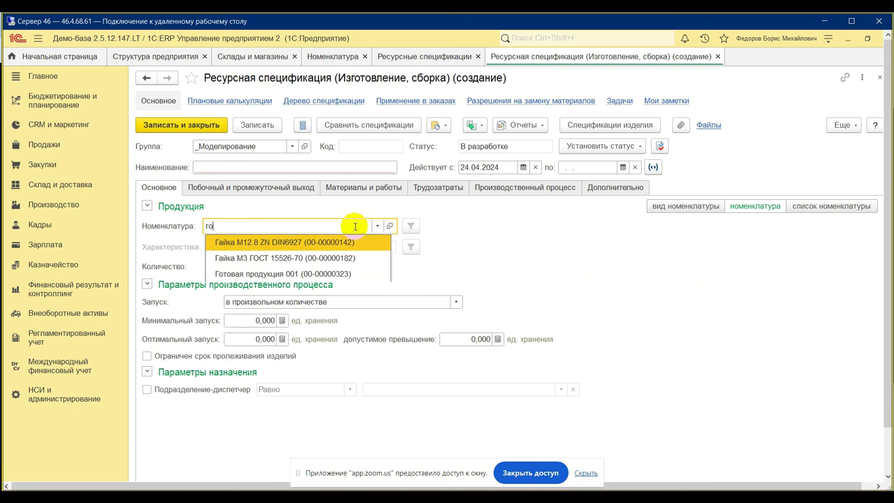
key("Return")
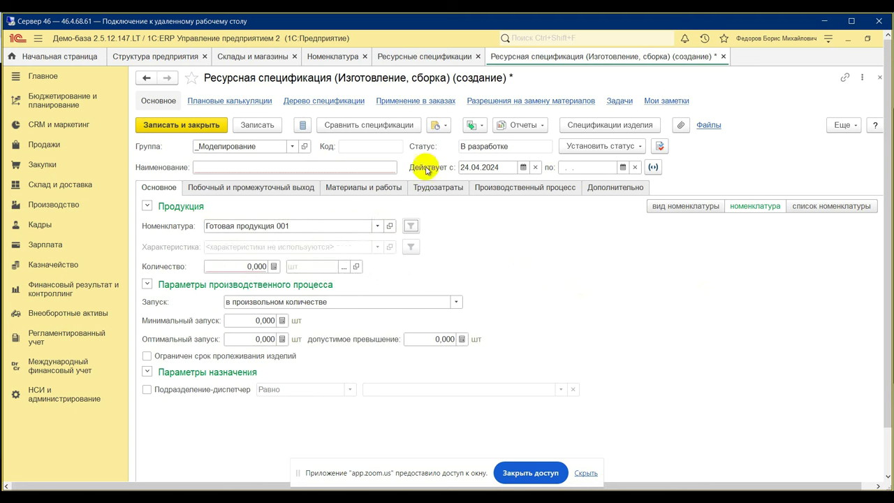
left_click(223, 266)
type("1")
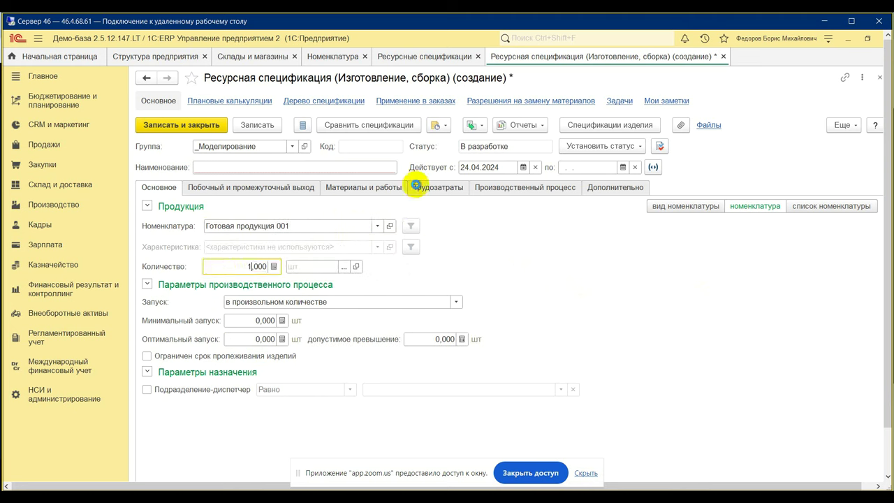
Copy the product name into the specification's Наименование and complete it as "Готовая продукция 001 вар.1".
left_click(283, 225)
key("ctrl+c")
left_click(378, 226)
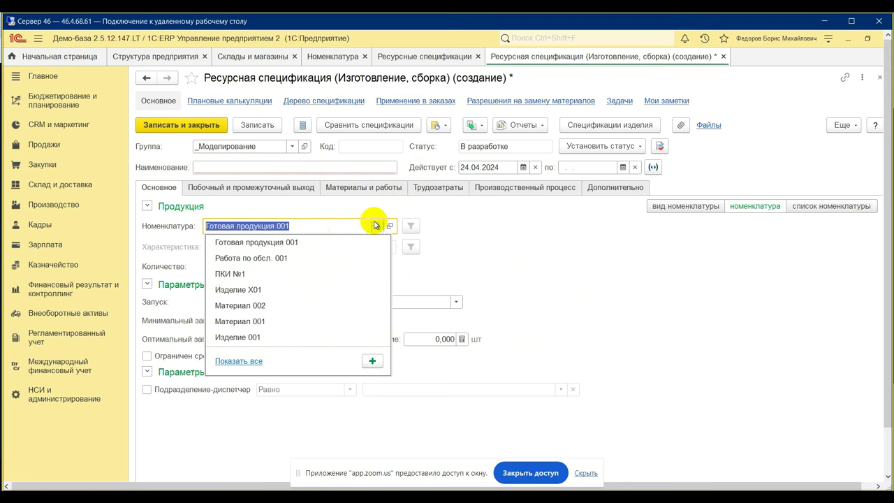
left_click(285, 163)
left_click(286, 164)
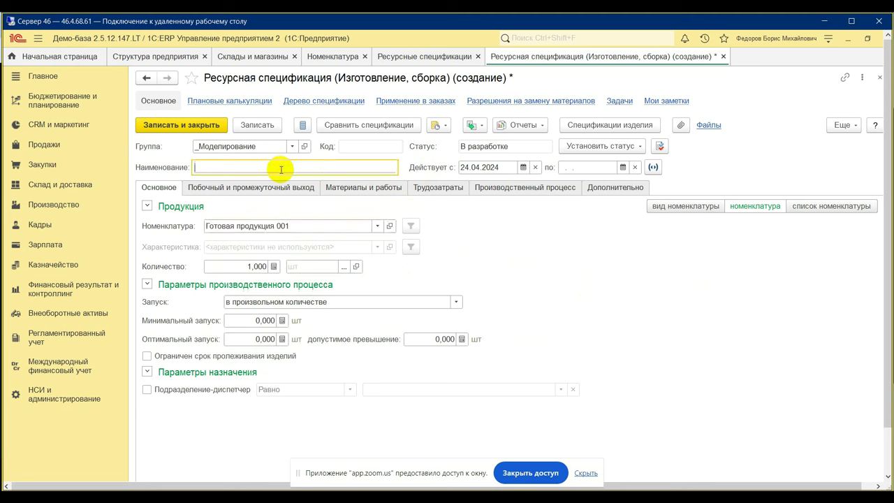
key("ctrl+v")
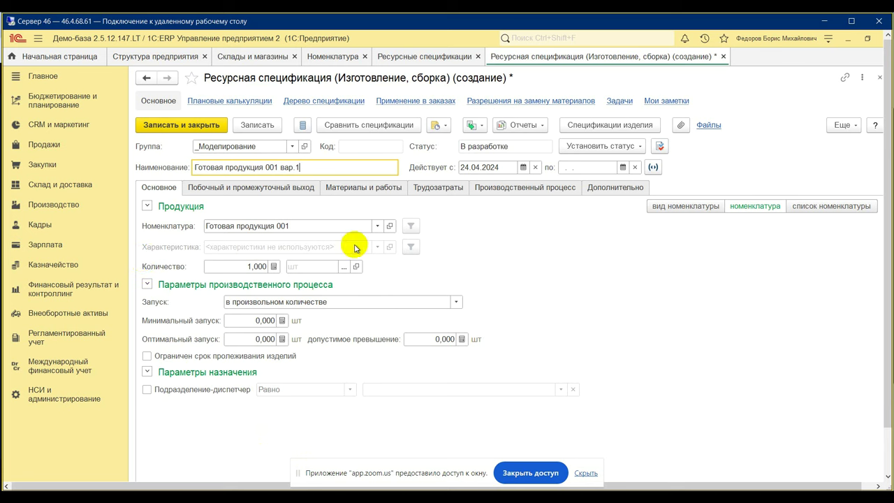
Add Материал 001 with a quantity of 1 to the specification's materials and works.
left_click(364, 187)
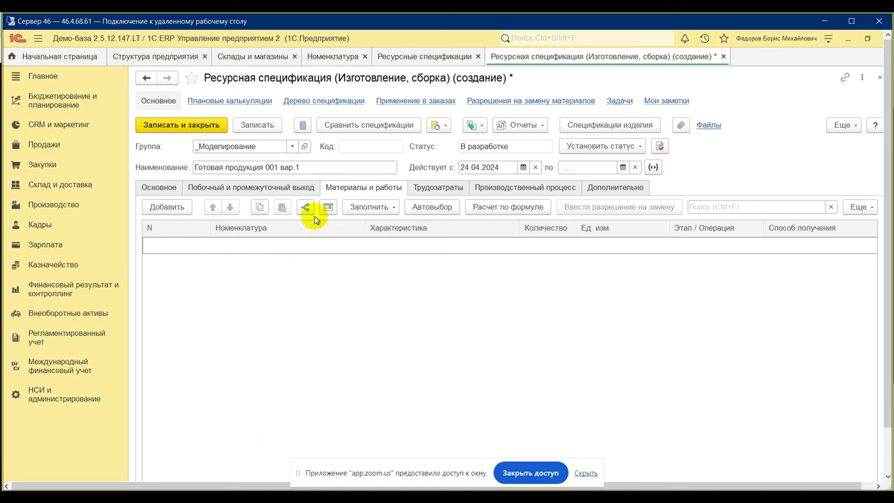
left_click(151, 208)
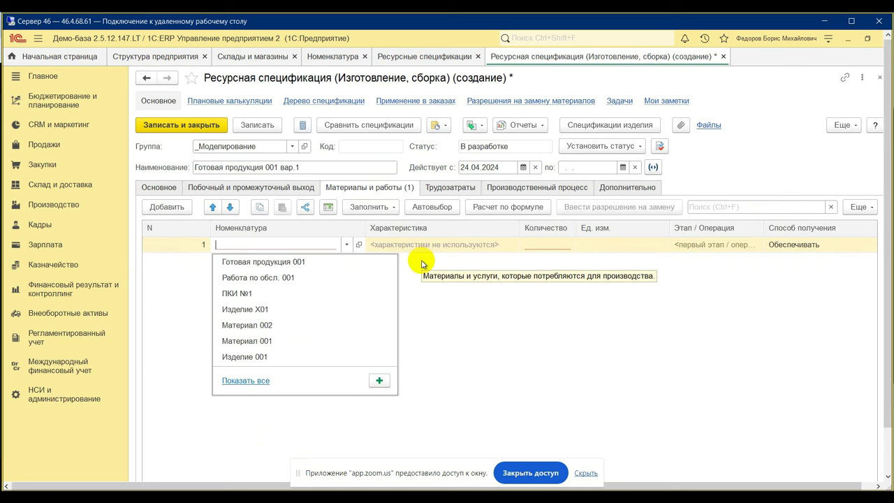
type("матери")
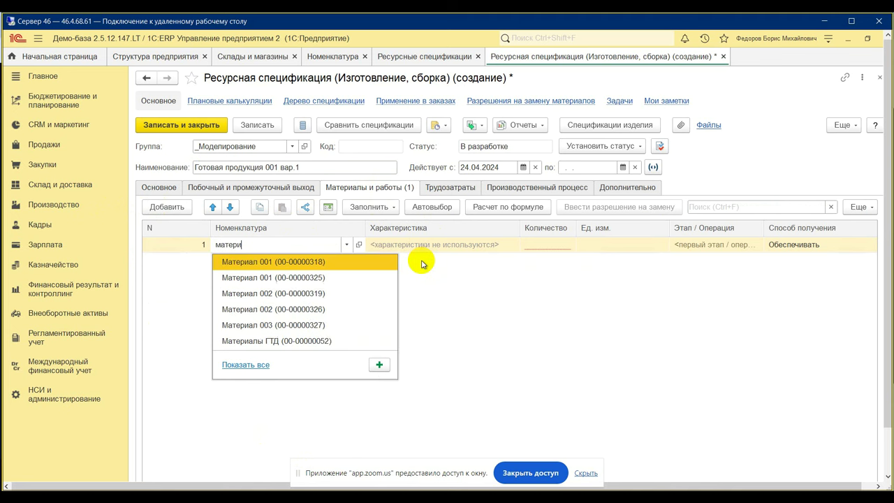
key("Return")
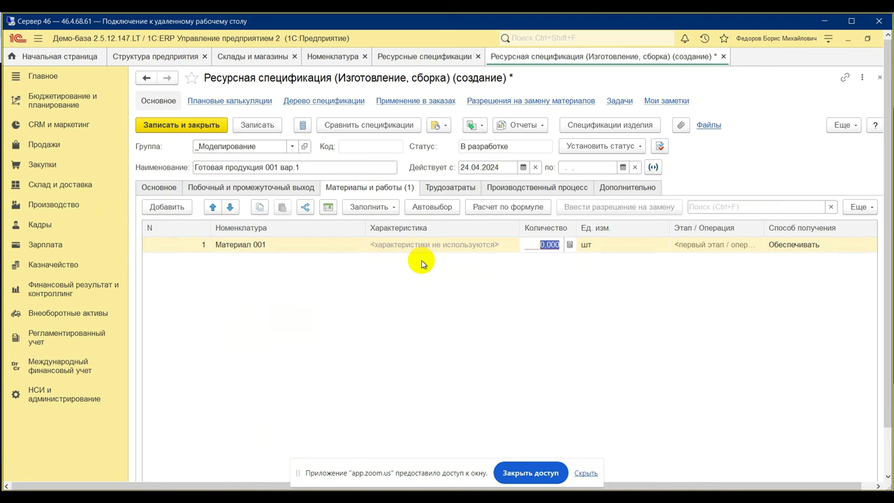
type("1")
key("Return")
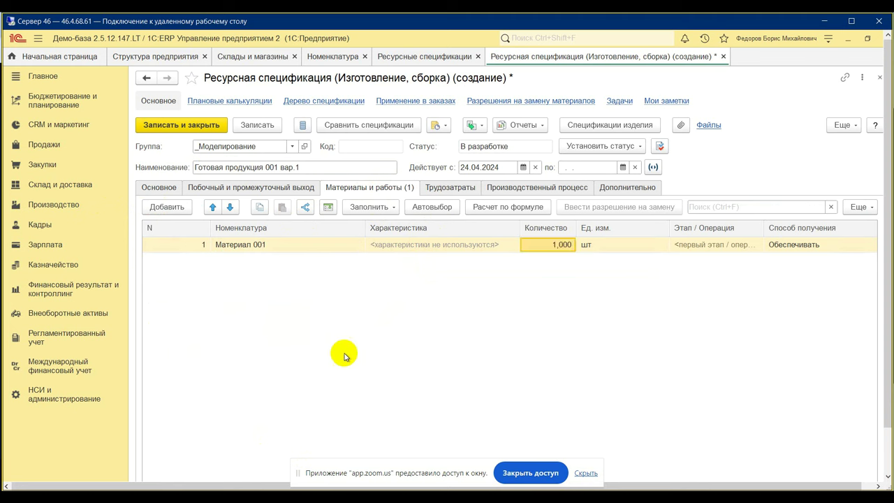
Add Полуфабрикат 001 with a quantity of 1 as the second line of the specification's materials.
left_click(168, 206)
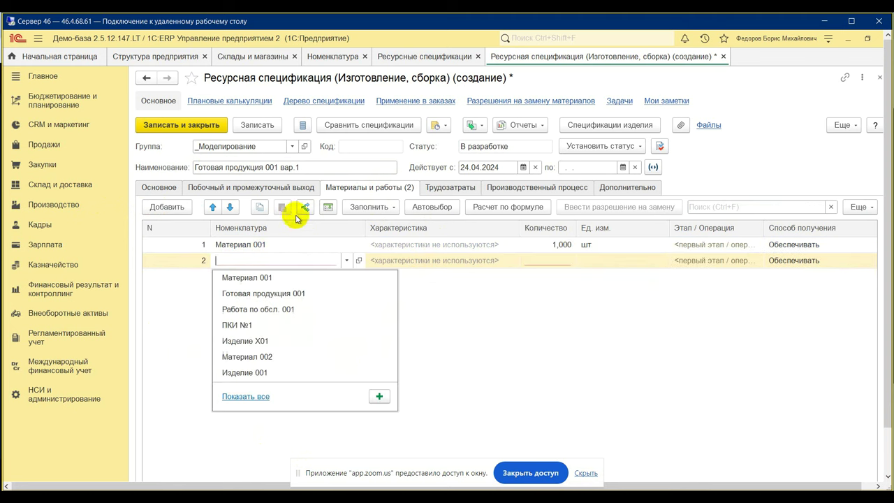
type("По")
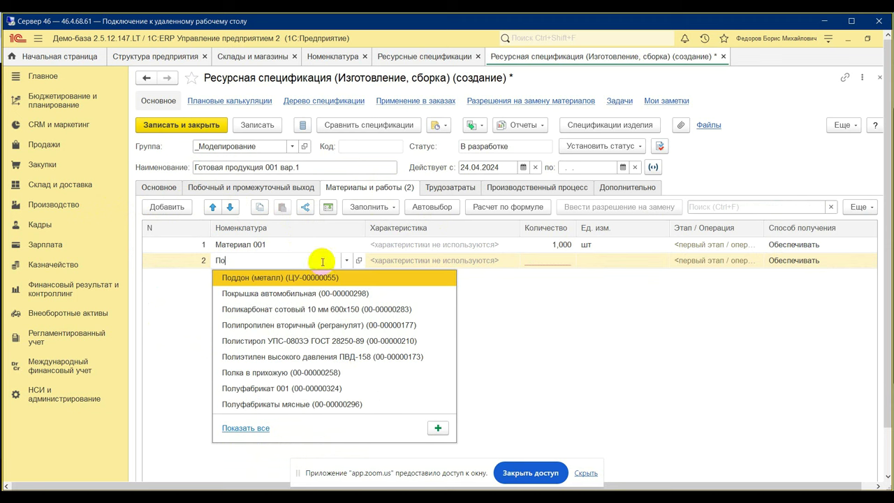
type("луф")
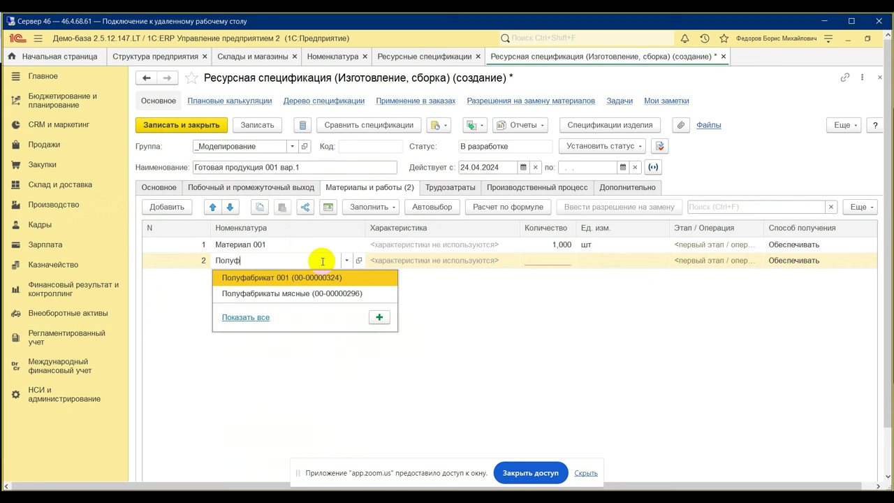
key("Return")
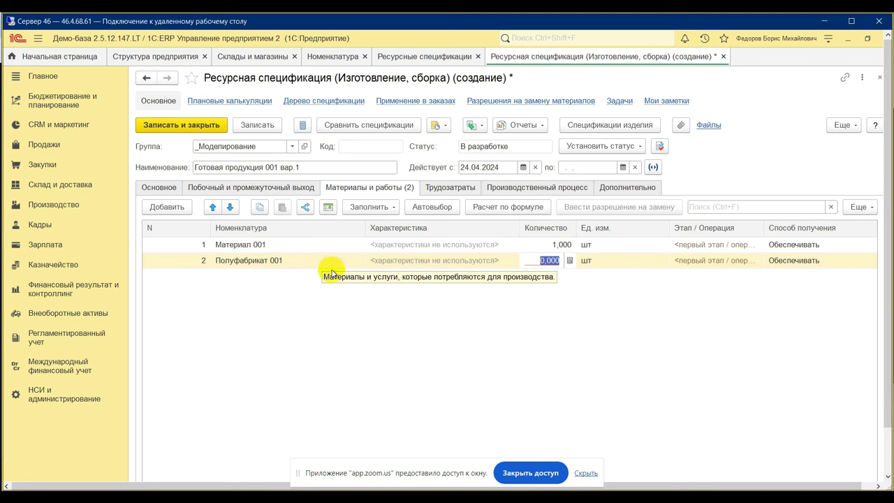
left_click(478, 339)
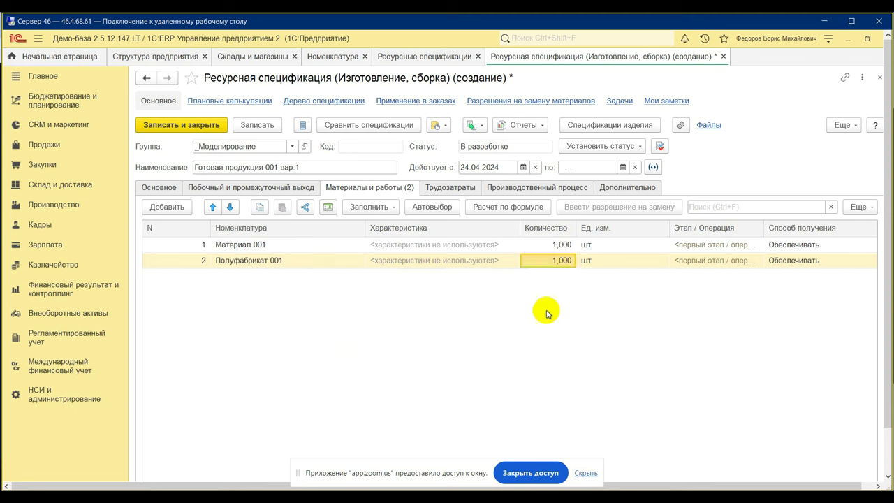
Save the specification and add a stage to its production process, assigned to department _Цех №01.
left_click(526, 187)
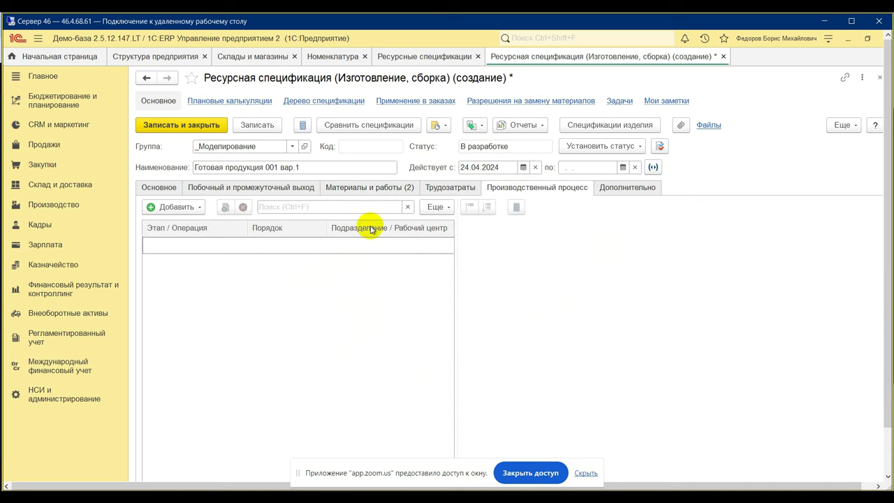
left_click(158, 206)
left_click(204, 225)
left_click(518, 299)
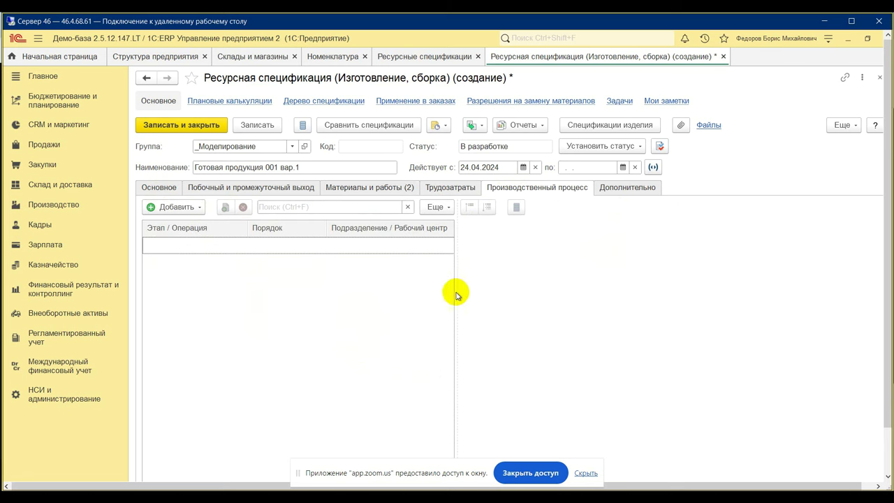
left_click(593, 239)
left_click(579, 292)
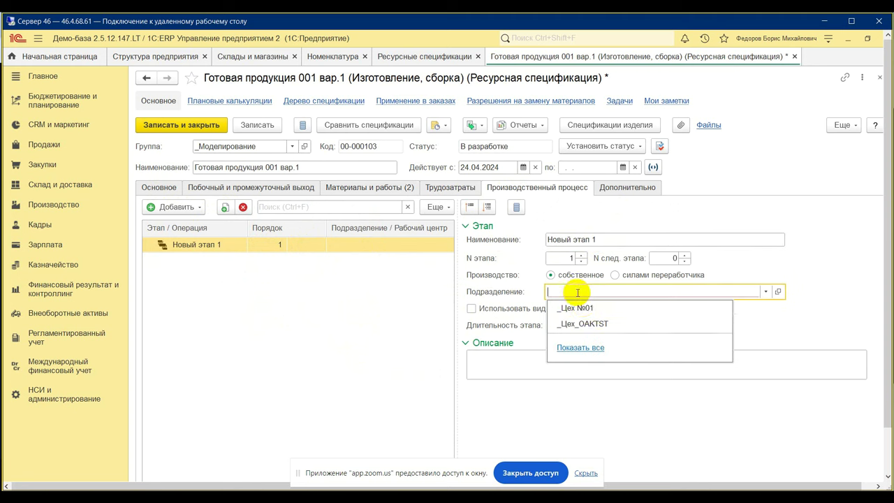
left_click(578, 308)
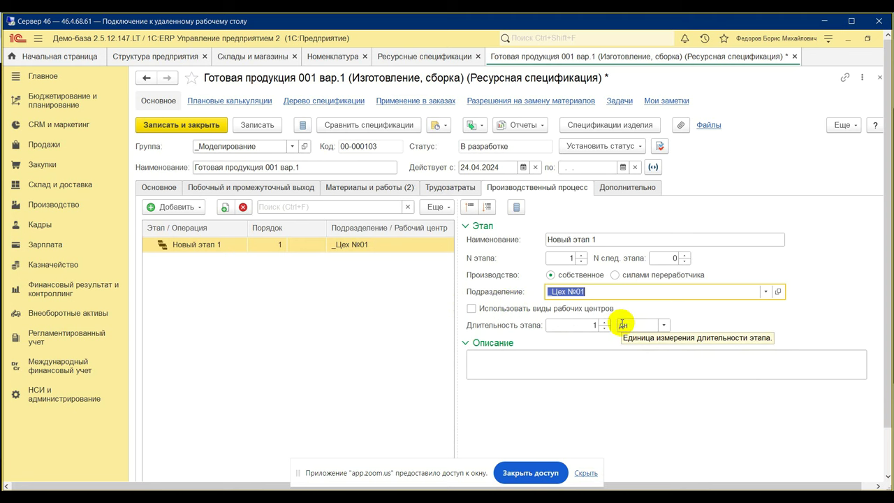
Set the costing item (Статья калькуляции) of Материал 001 in the specification's materials to Материалы основные.
left_click(344, 190)
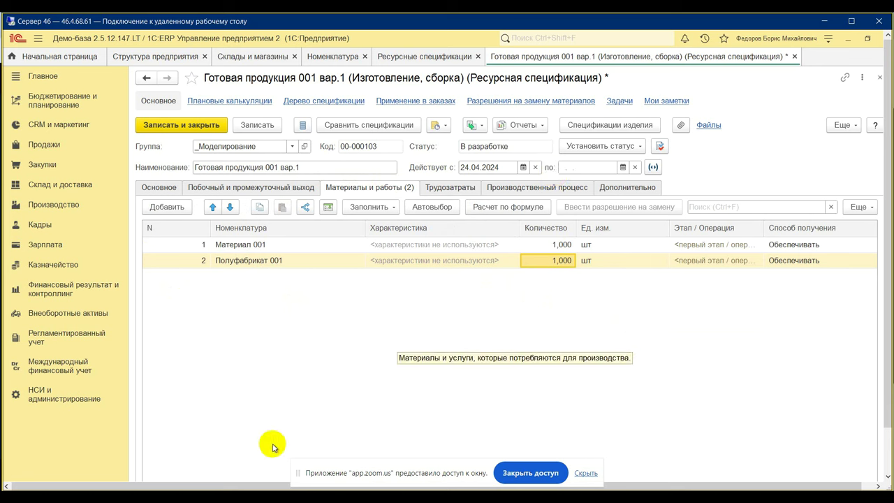
left_click(606, 258)
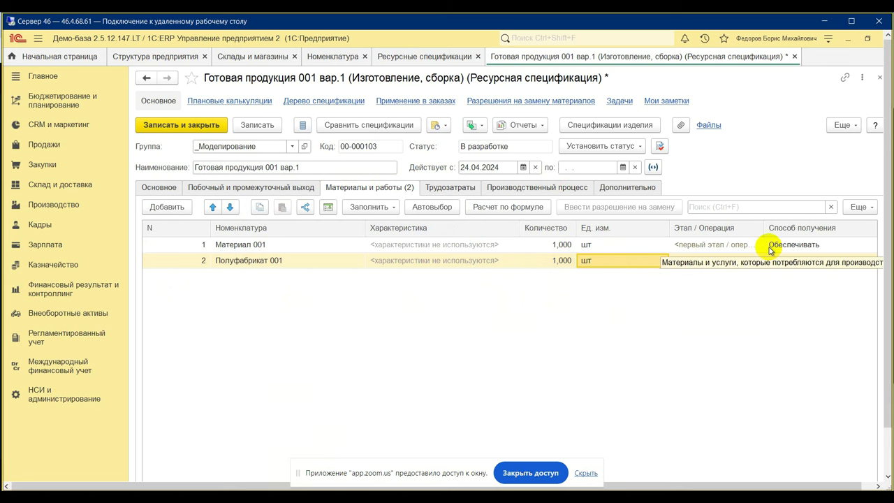
key("Tab")
key("Tab")
key("Tab")
key("Tab")
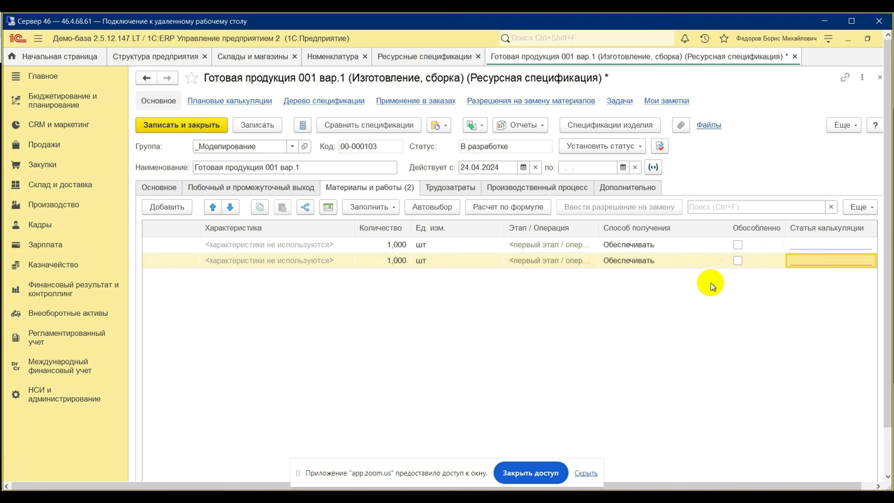
left_click(831, 245)
left_click(858, 245)
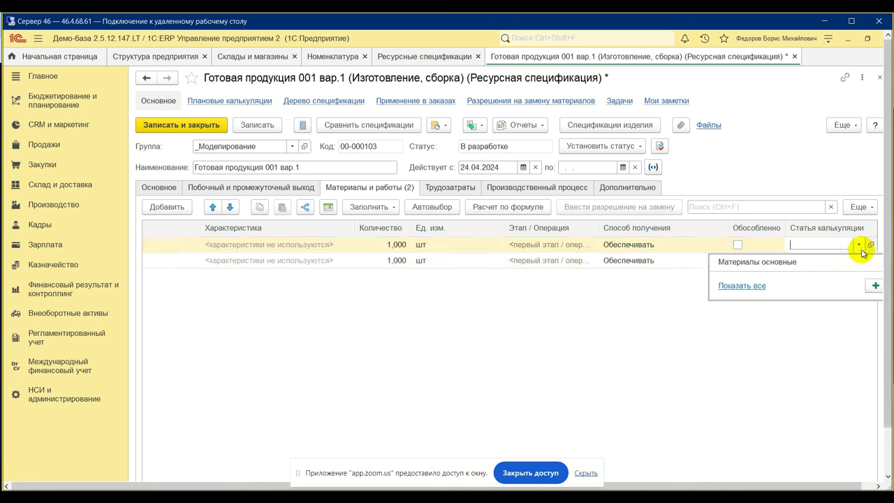
left_click(807, 261)
key("Return")
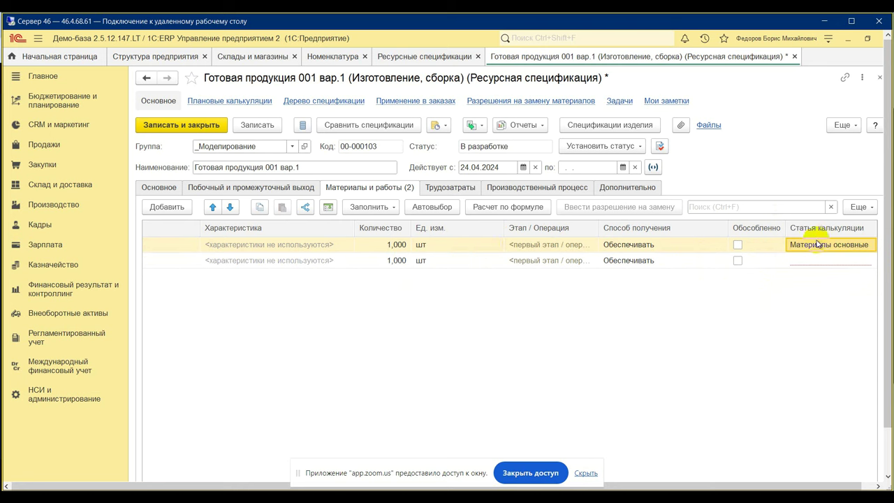
Set the costing item (Статья калькуляции) of Полуфабрикат 001 to Полуфабрикаты, chosen from the full list.
left_click(822, 264)
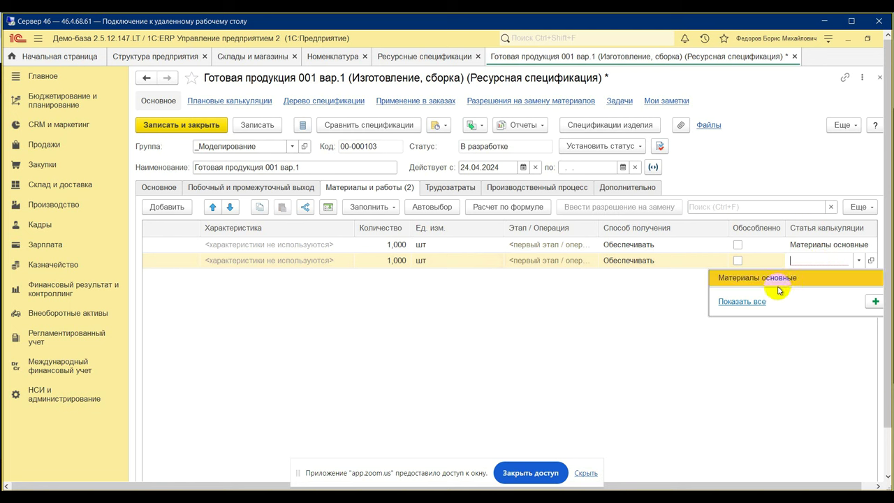
left_click(755, 302)
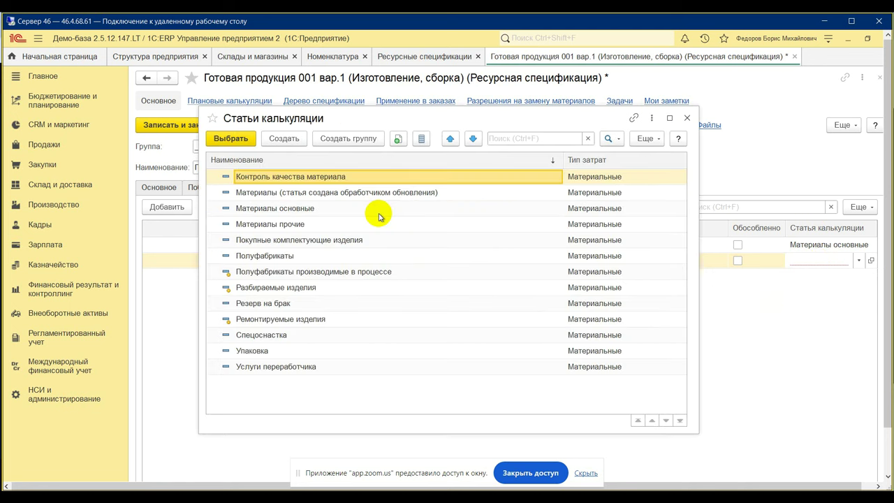
left_click(274, 258)
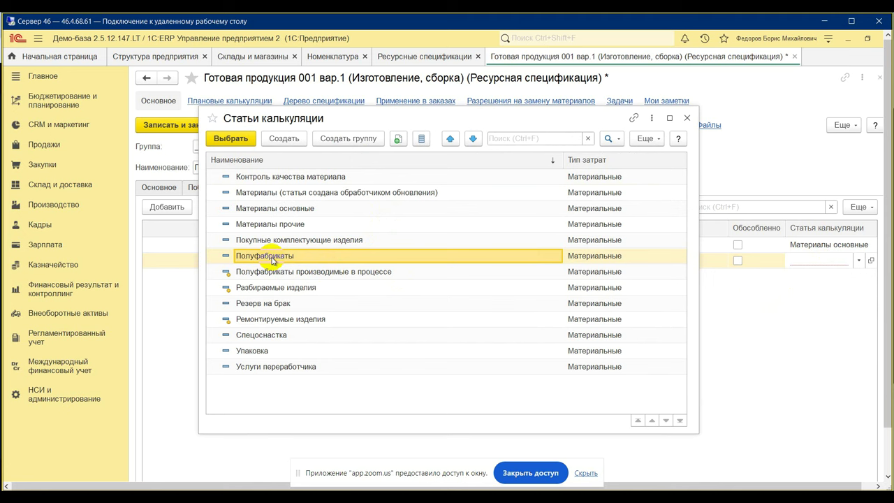
double_click(273, 259)
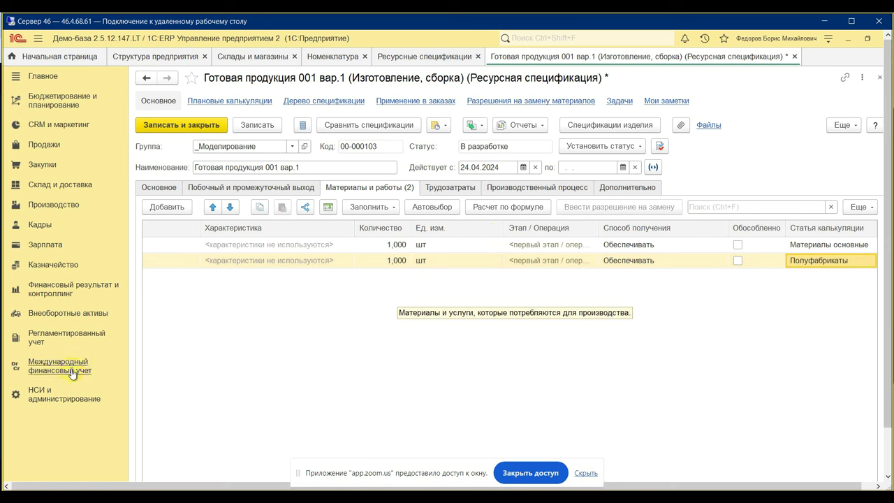
Review the main settings (Основное) of the item kind ГП from the Номенклатура list and close its form.
left_click(61, 393)
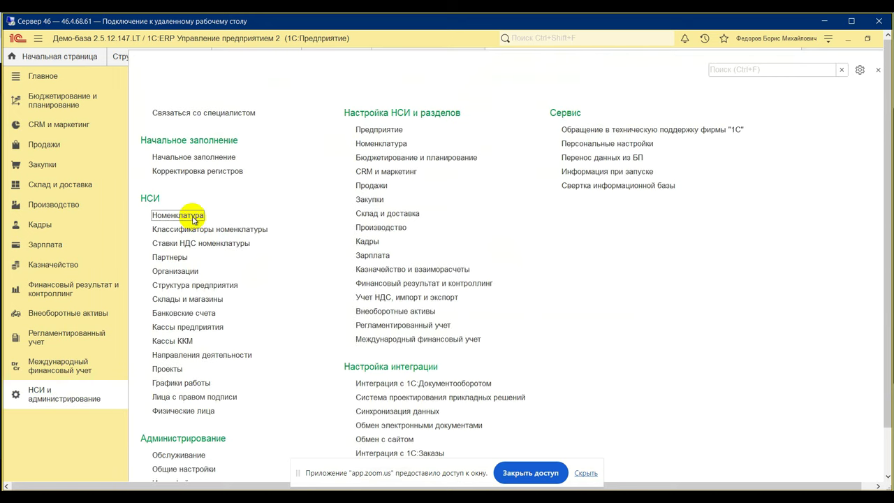
left_click(157, 215)
double_click(702, 134)
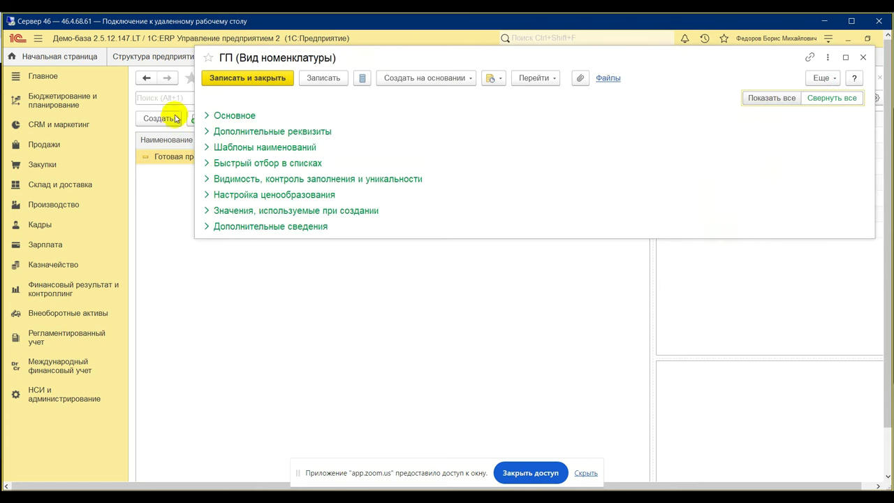
left_click(225, 116)
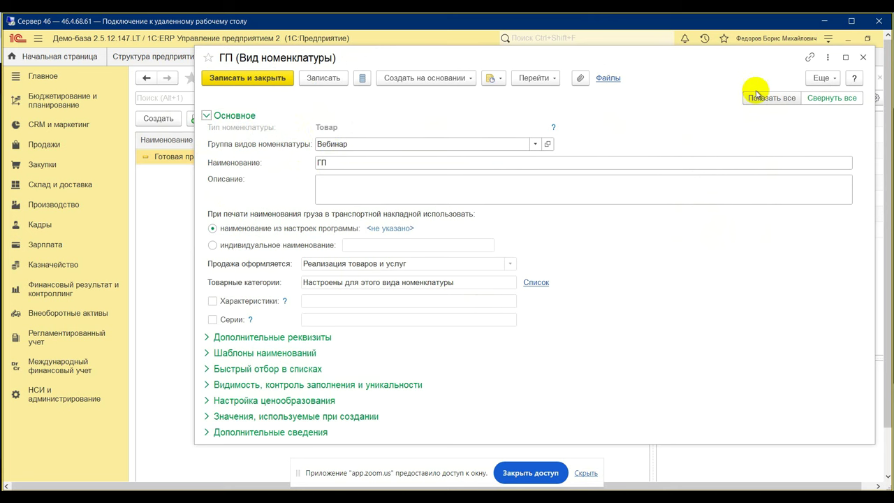
left_click(864, 57)
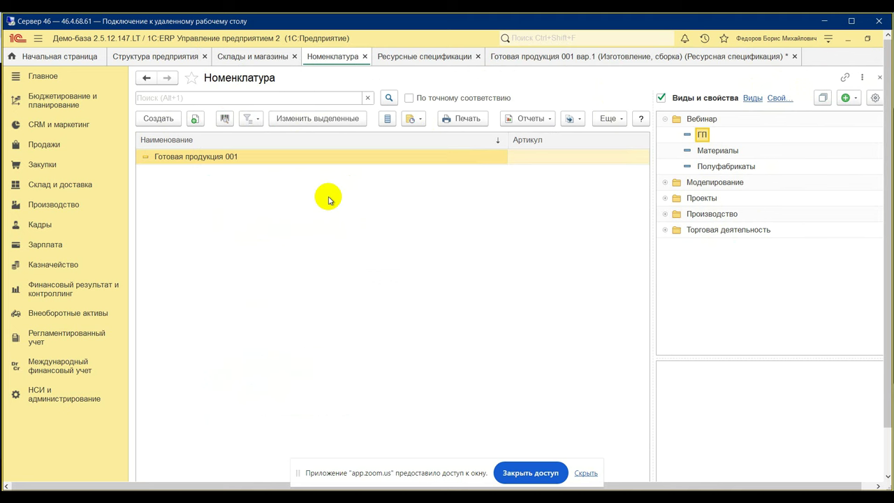
Open the item card of Готовая продукция 001 at its financial accounting settings and allow editing of the locked attributes.
left_click(202, 158)
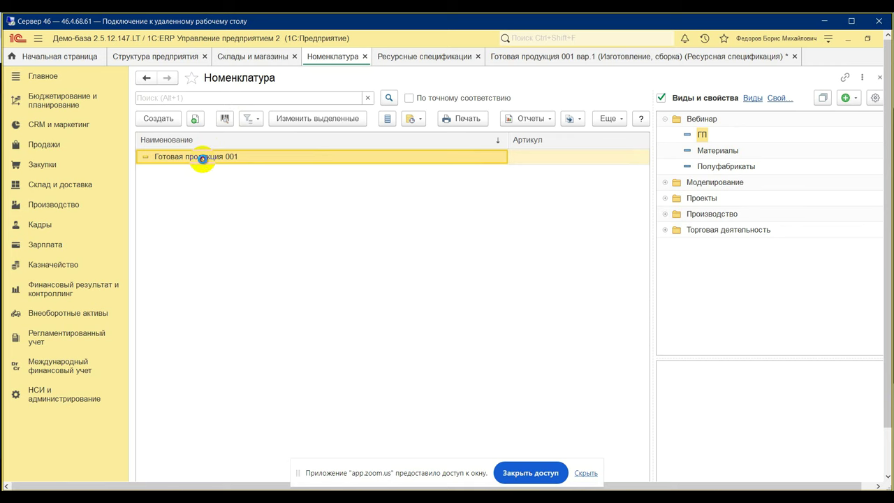
double_click(202, 158)
scroll(595, 415, "down", 5)
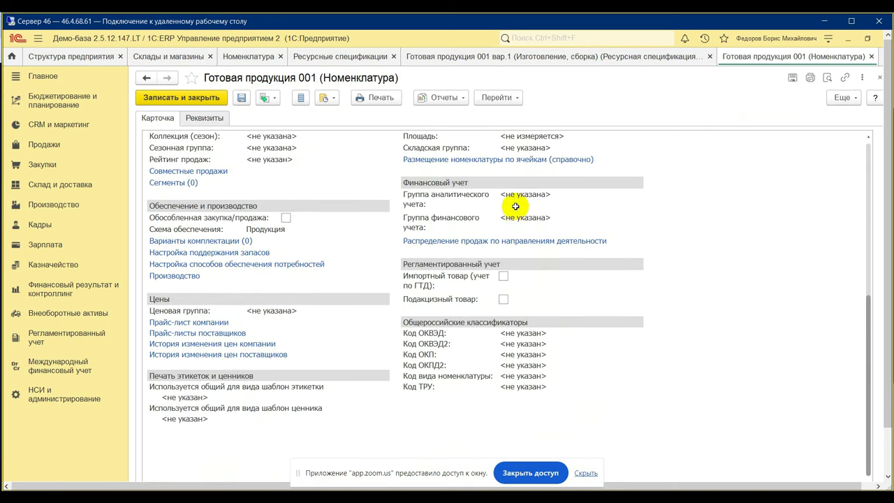
left_click(559, 220)
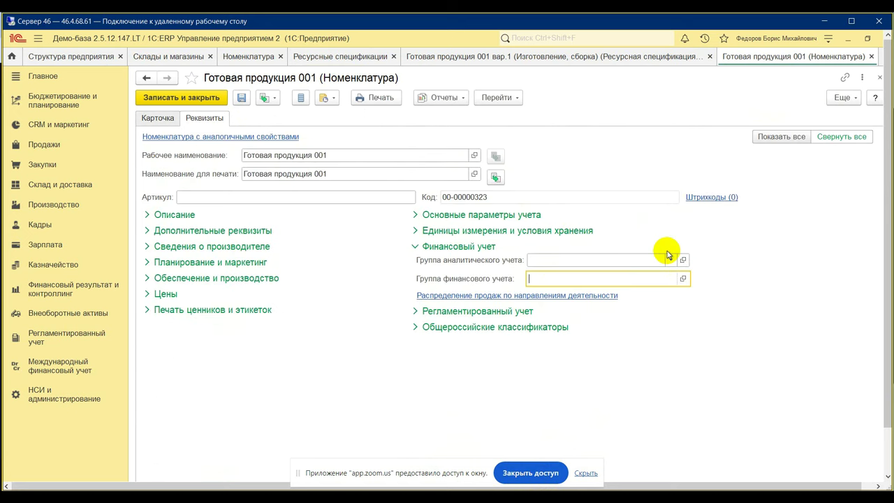
left_click(849, 97)
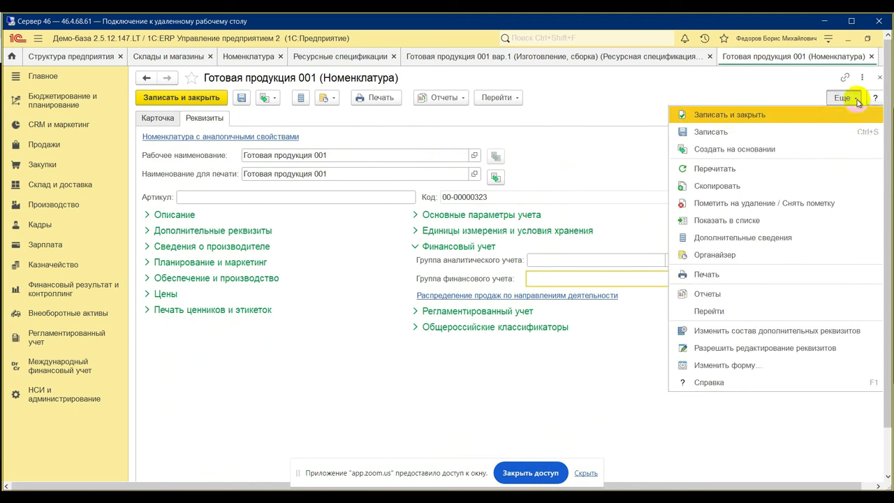
left_click(786, 349)
left_click(393, 151)
Review the available financial accounting groups for Готовая продукция 001 without choosing one, and close the item card with changes saved.
left_click(671, 279)
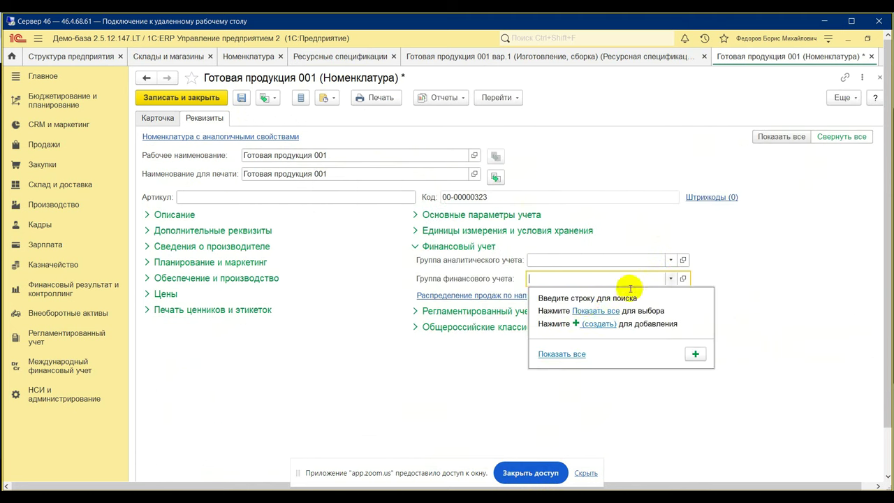
left_click(594, 311)
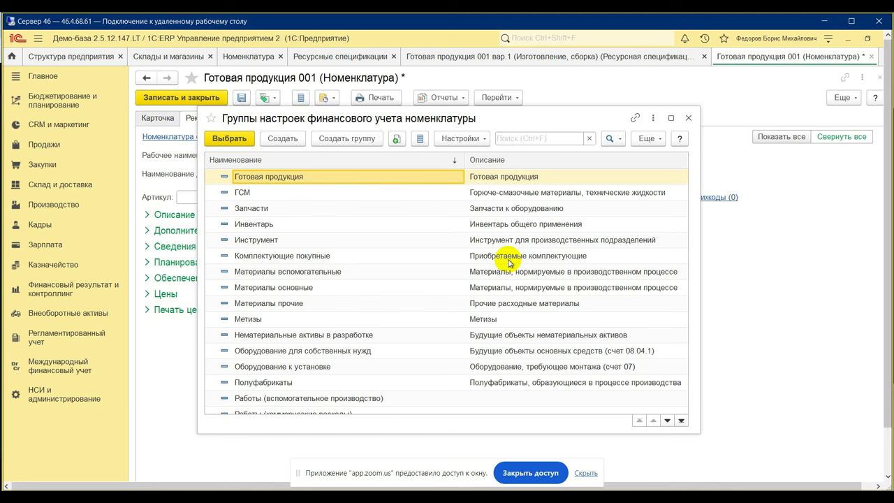
left_click(688, 118)
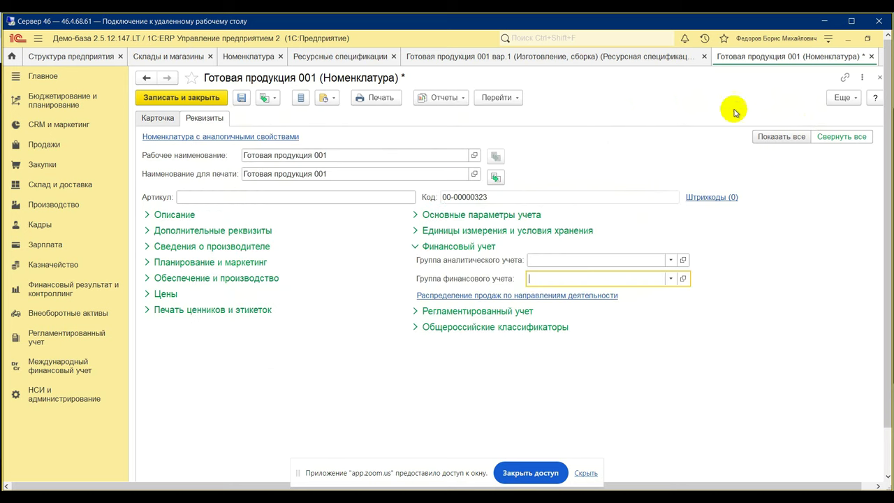
left_click(871, 56)
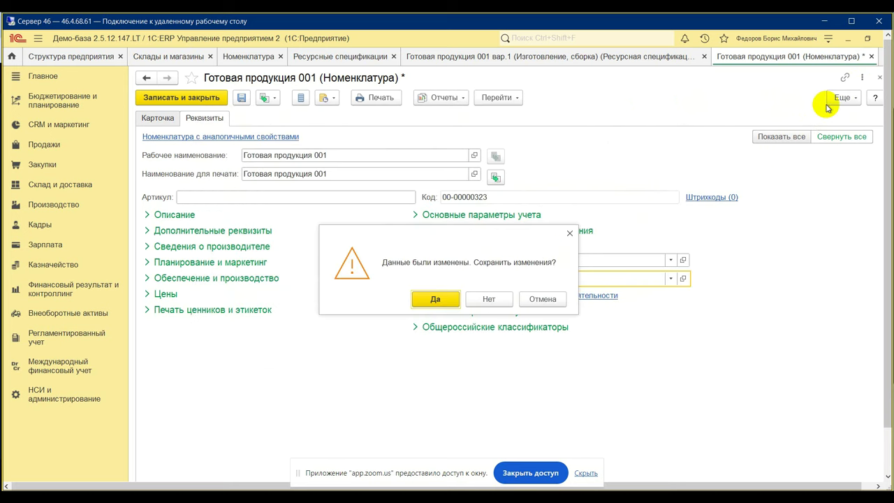
left_click(427, 299)
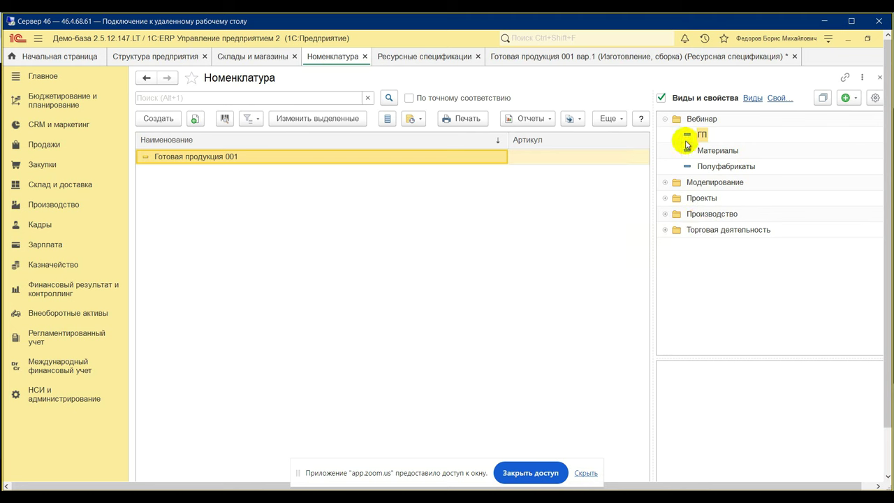
Assign a new status to the specification Готовая продукция 001 вар.1, and save and close it.
left_click(640, 55)
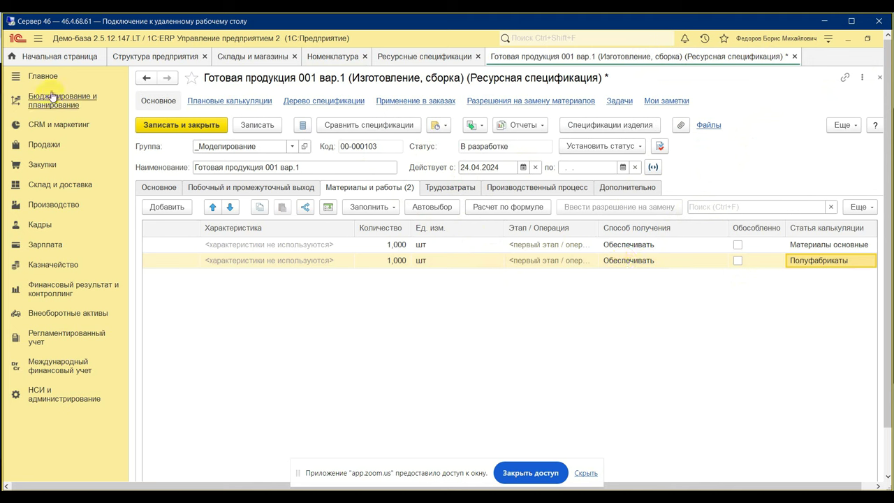
left_click(605, 146)
left_click(603, 176)
left_click(189, 125)
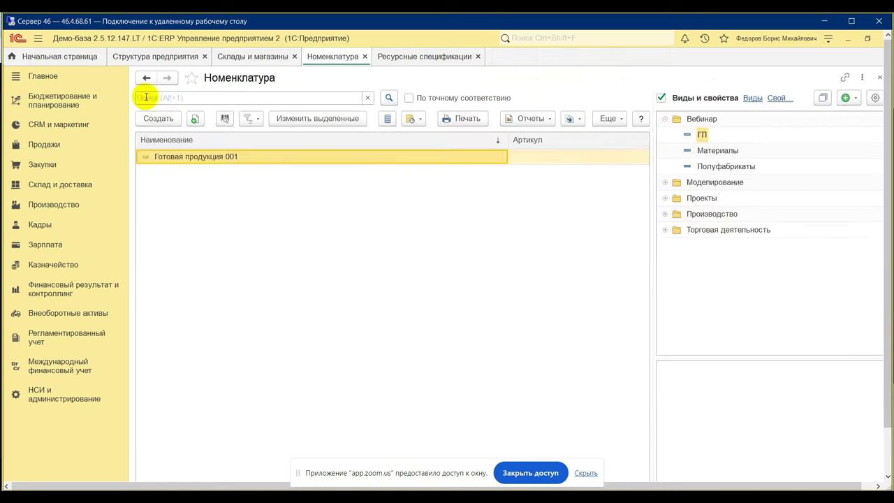
Create a new production order (Заказ на производство) of type Изготовление, сборка.
left_click(57, 207)
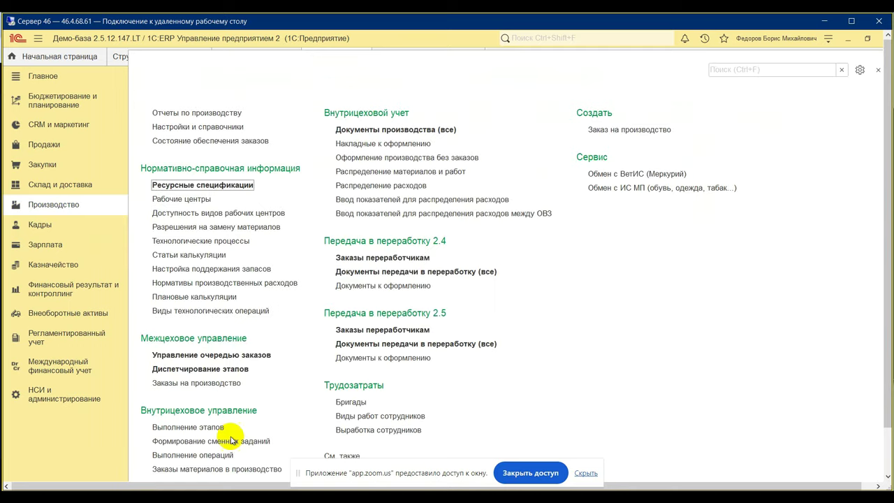
left_click(203, 382)
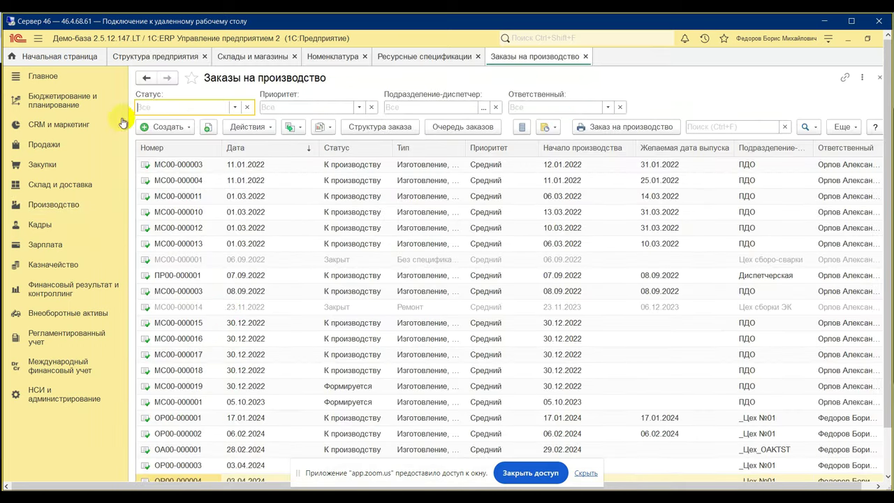
left_click(173, 127)
left_click(196, 145)
Set the production order's organization to Орион and its dispatching department (Подразделение-диспетчер) to _Цех №01.
left_click(252, 201)
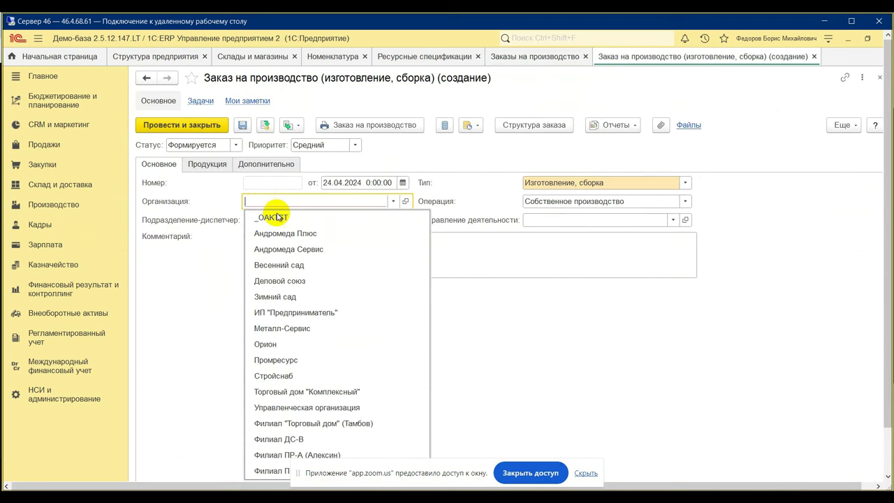
left_click(297, 344)
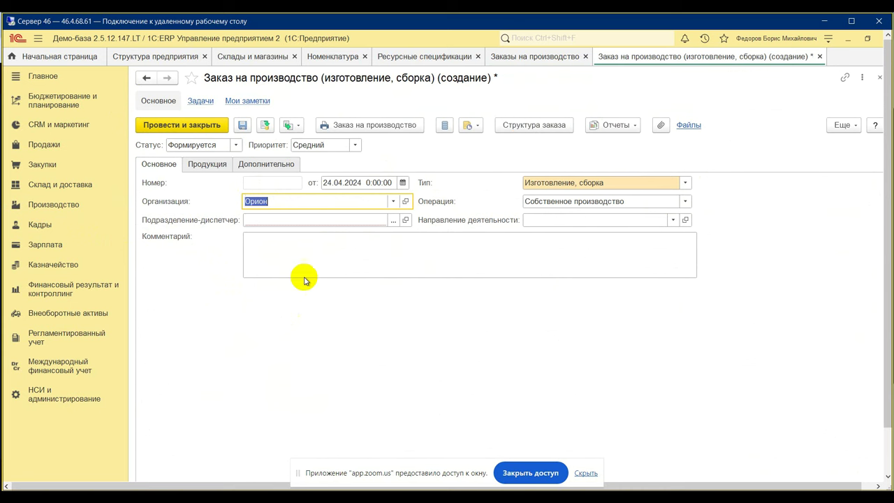
left_click(340, 219)
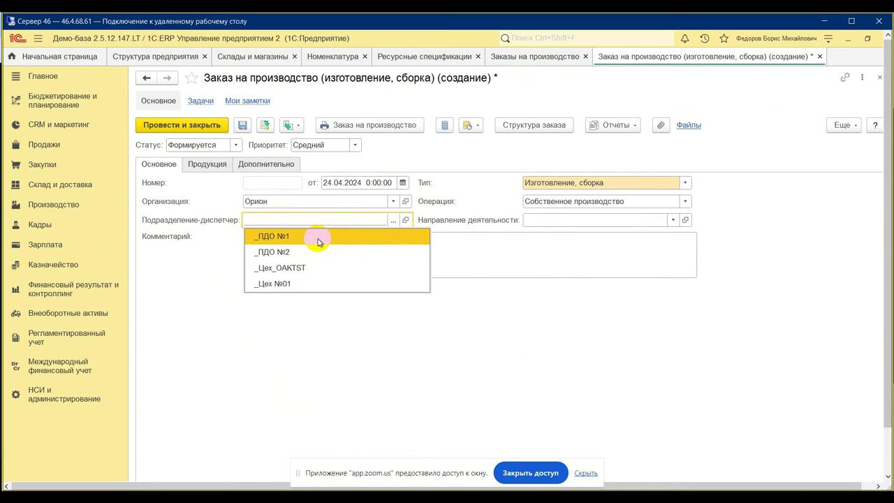
left_click(318, 235)
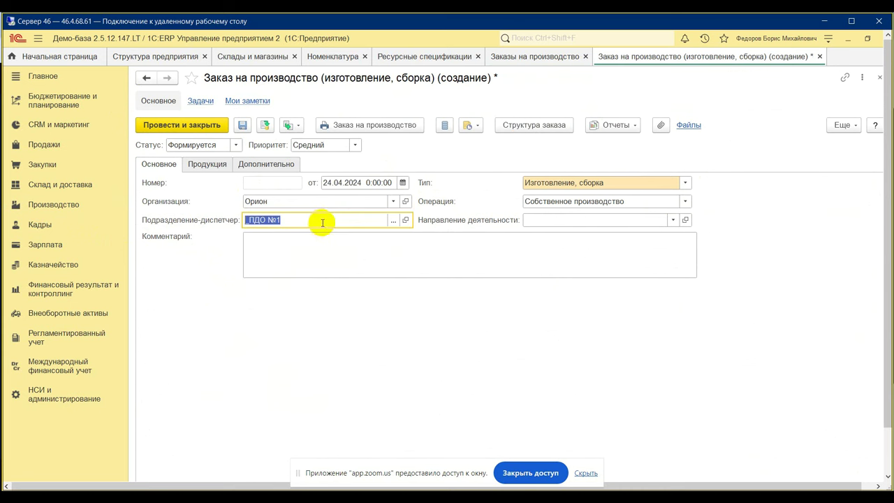
left_click(393, 220)
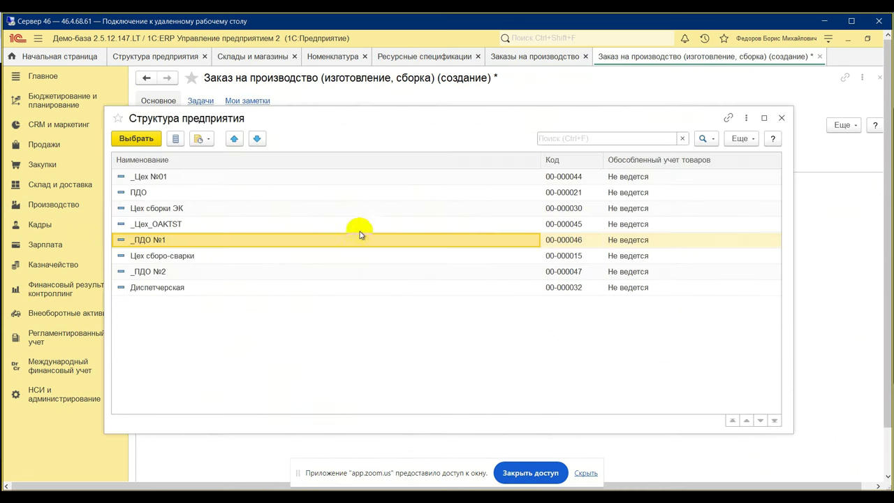
double_click(160, 176)
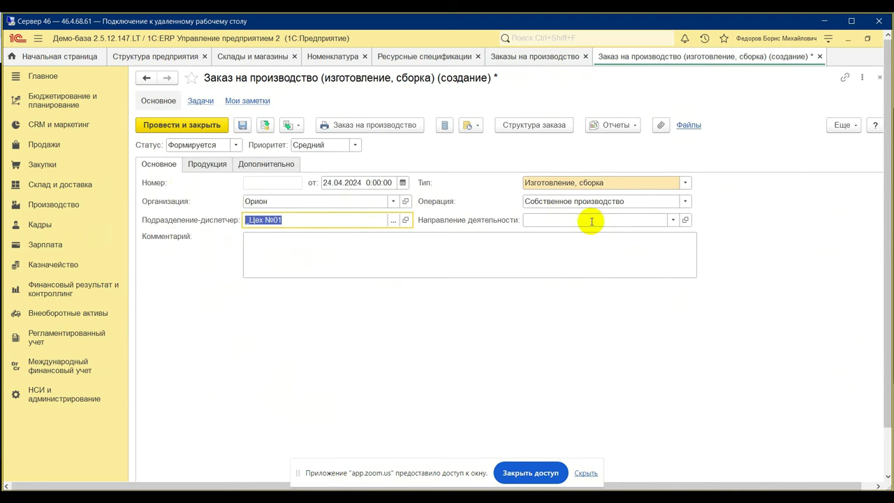
Add Готовая продукция 001 to the order's products with a quantity of 10.
left_click(206, 165)
left_click(168, 184)
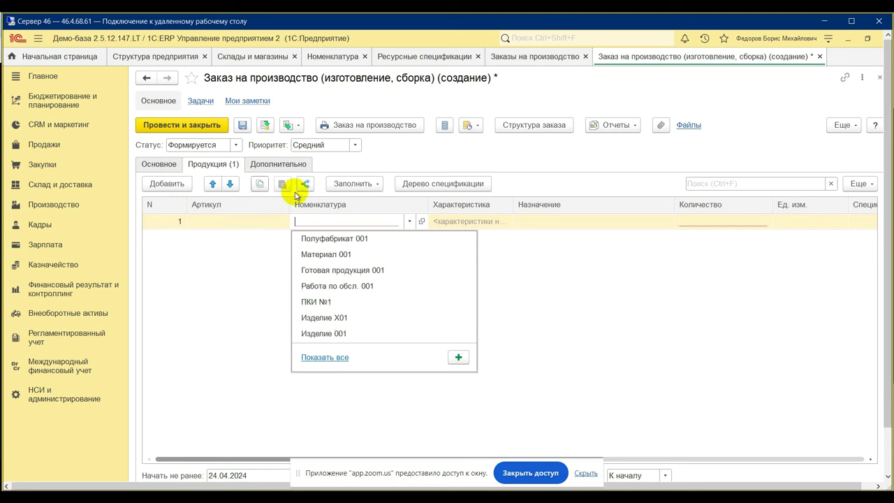
left_click(353, 278)
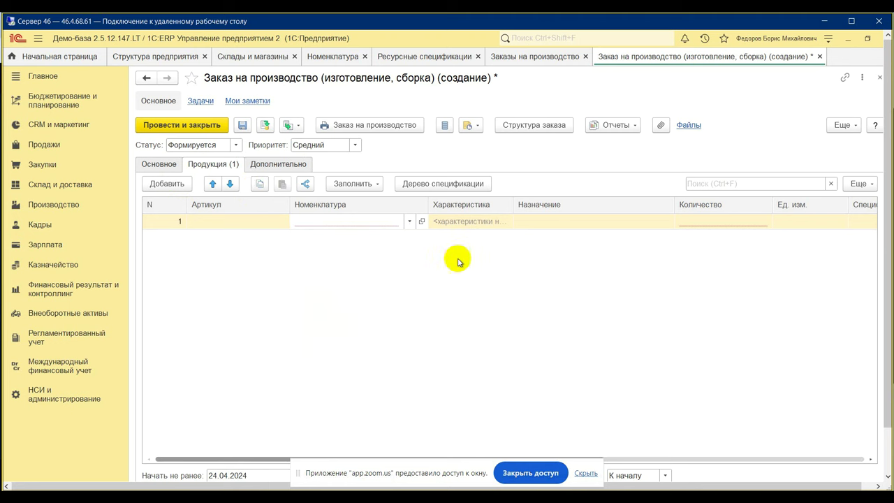
left_click(702, 224)
type("10")
key("Return")
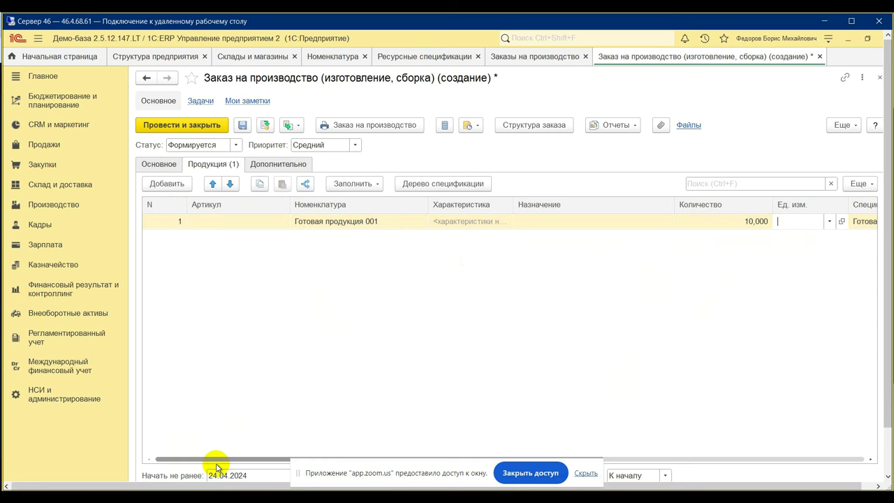
Choose Основной склад as the recipient (Получатель) for the Готовая продукция 001 line.
left_click_drag(210, 458, 461, 468)
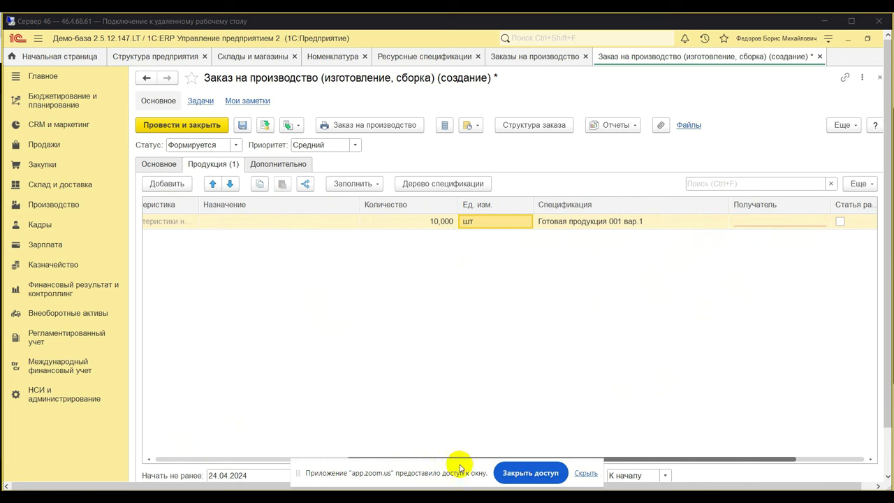
left_click(767, 219)
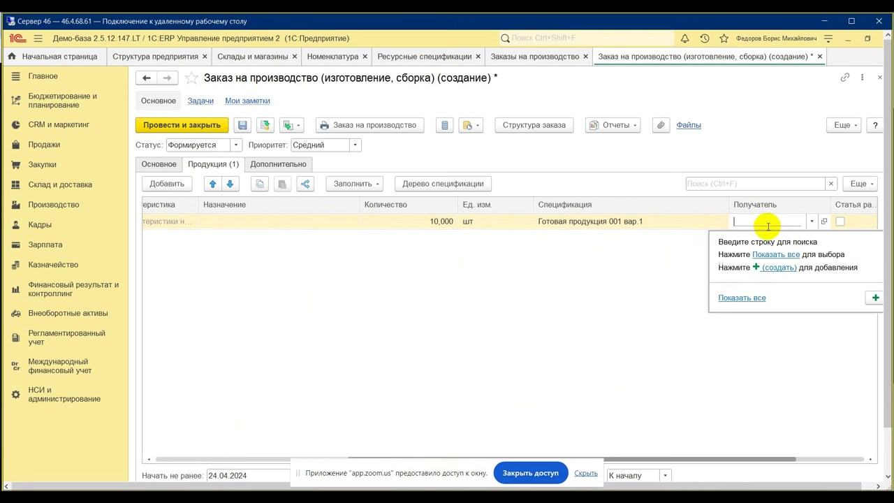
left_click(769, 255)
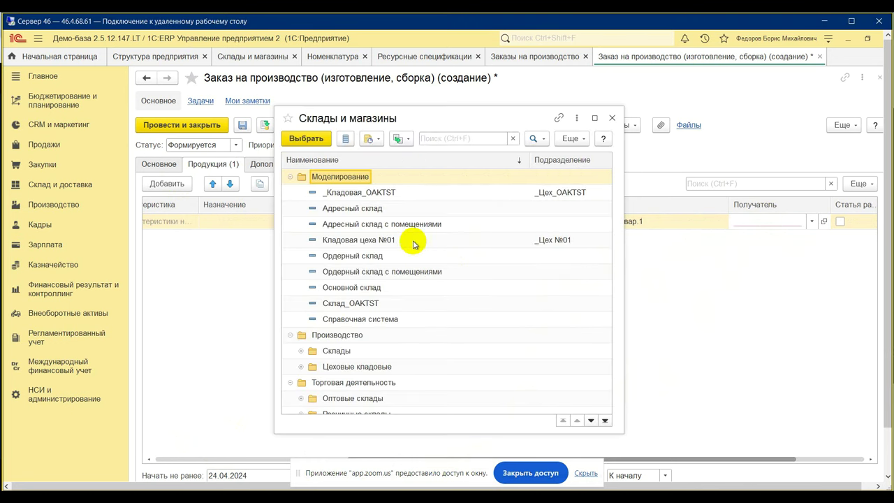
double_click(353, 290)
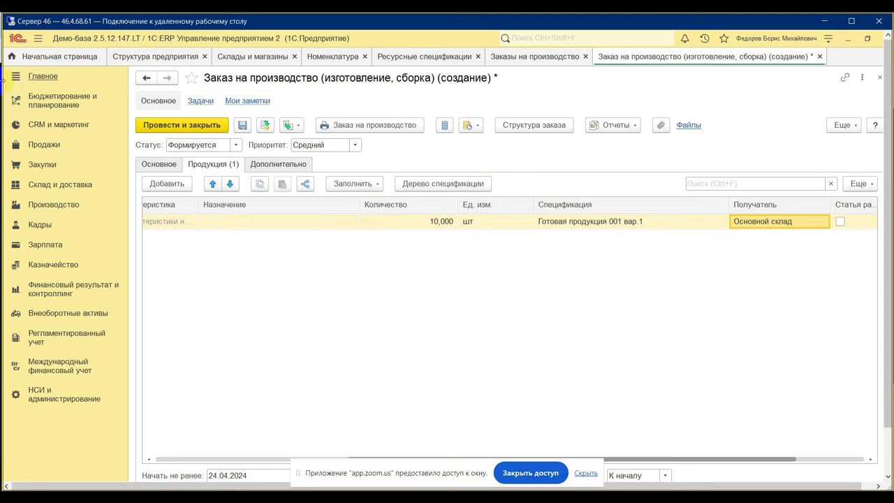
Change the production order's status to К производству, and post and close the order.
left_click(234, 144)
left_click(195, 176)
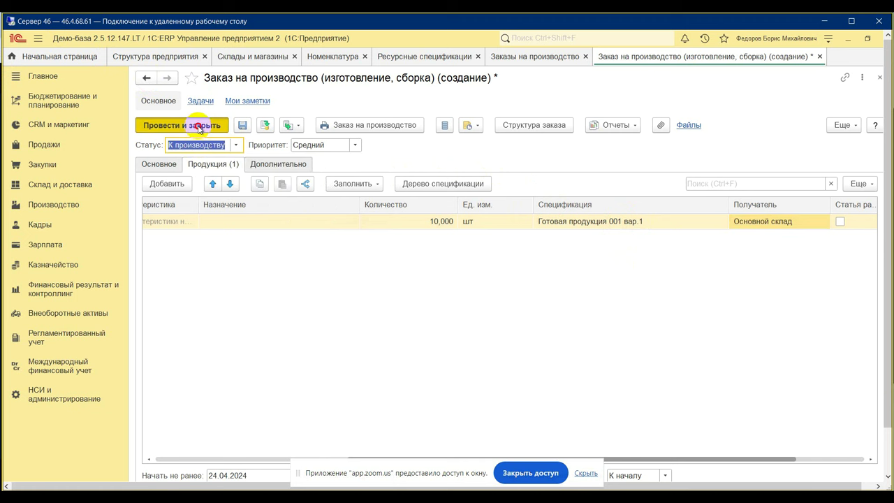
left_click(198, 125)
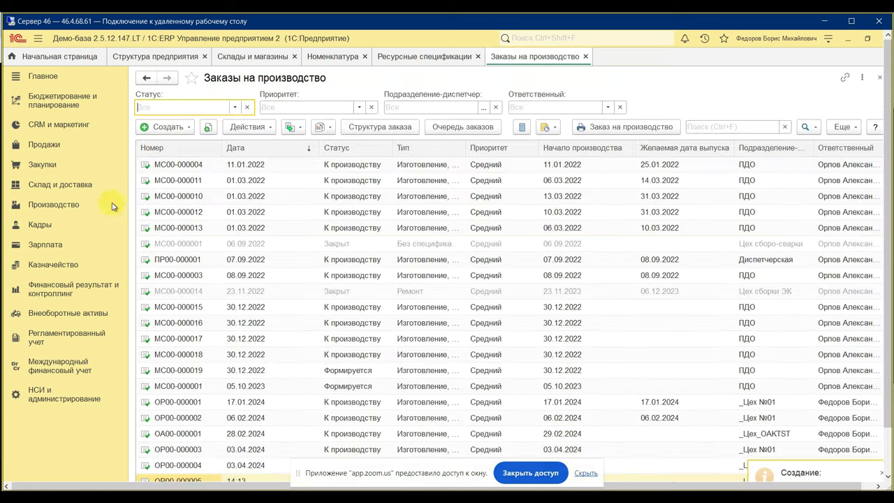
Open the production order queue and generate production stages for the new order of 24.04.2024 with the default options.
left_click(73, 206)
left_click(226, 355)
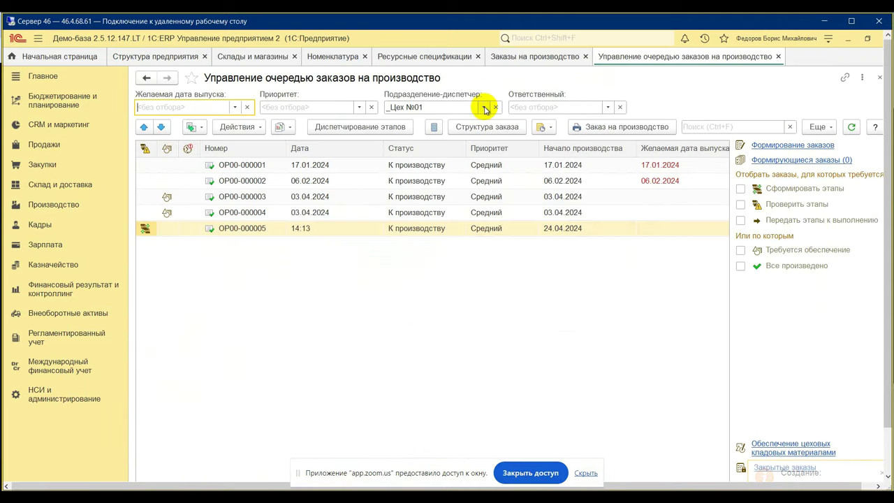
left_click(218, 234)
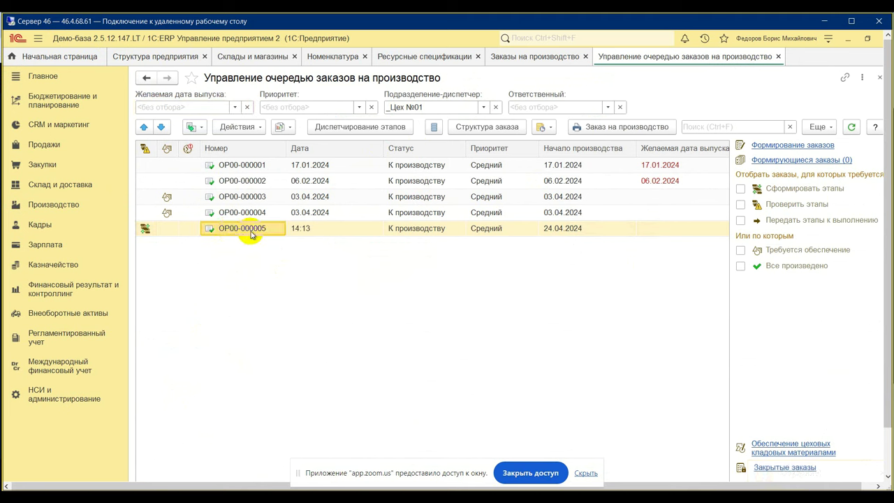
right_click(252, 234)
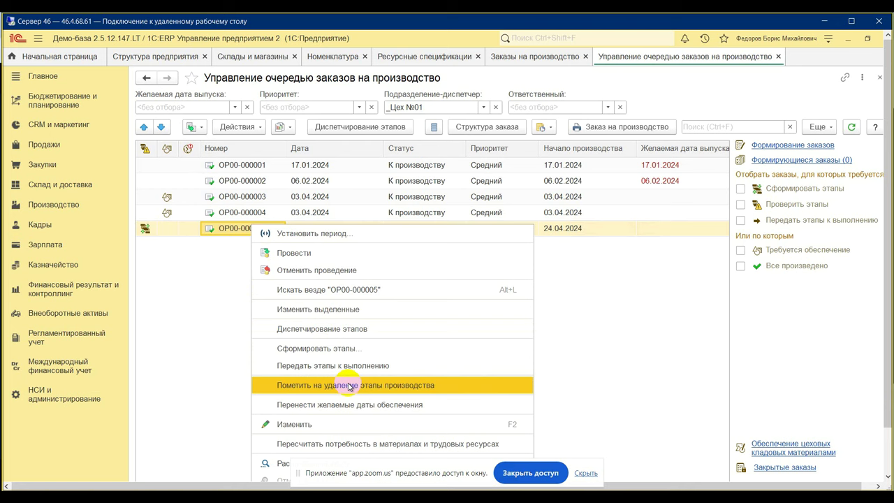
left_click(341, 348)
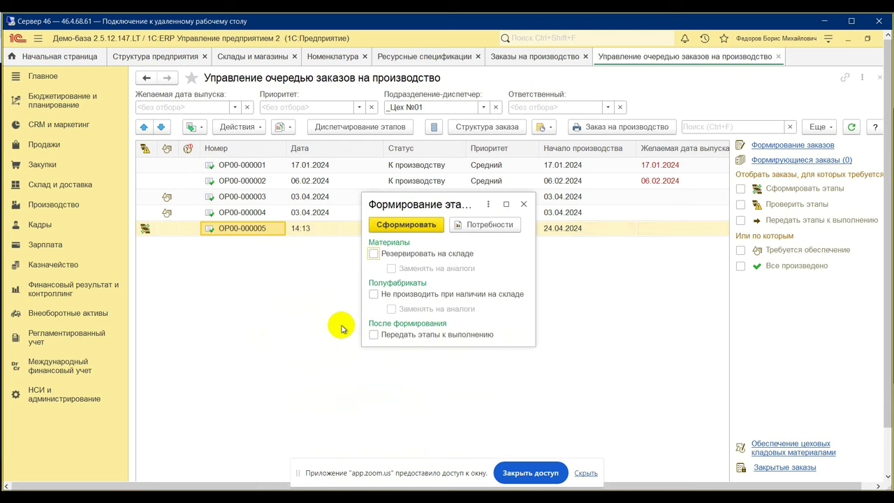
left_click(409, 227)
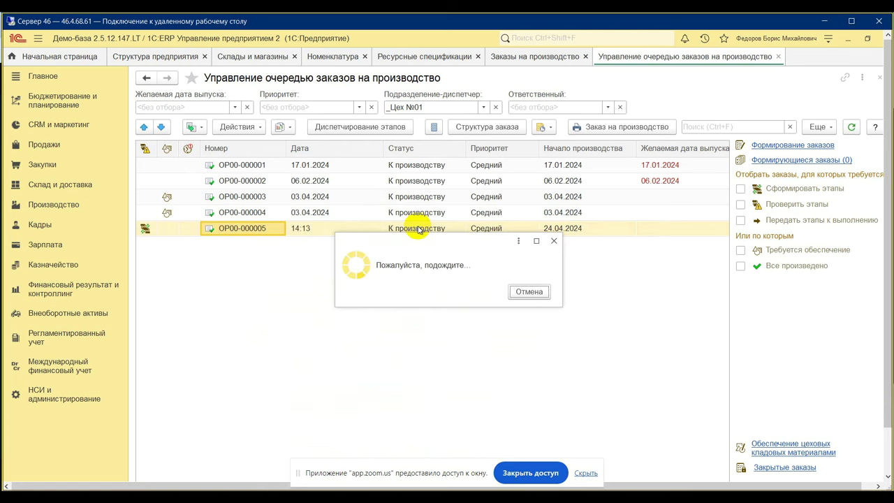
Open the order's stage Новый этап 1 through stage dispatching and check its supply list for the warehouse of Материал 001.
double_click(240, 228)
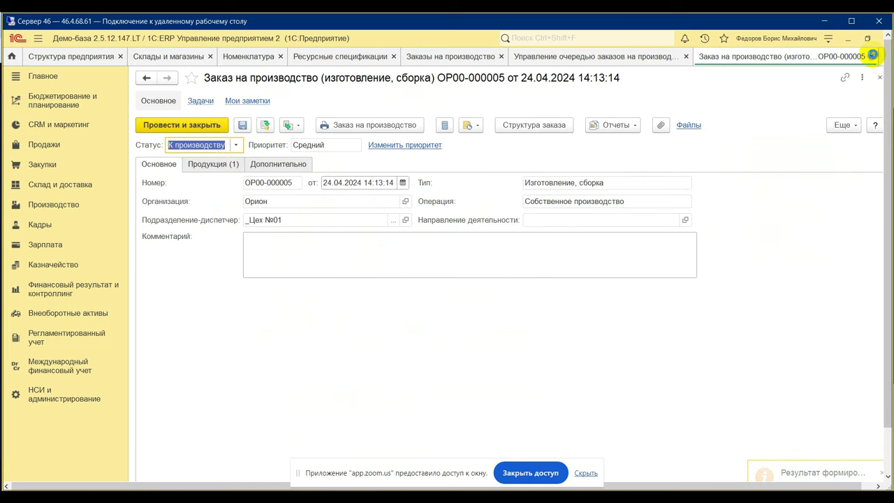
left_click(871, 56)
left_click(395, 127)
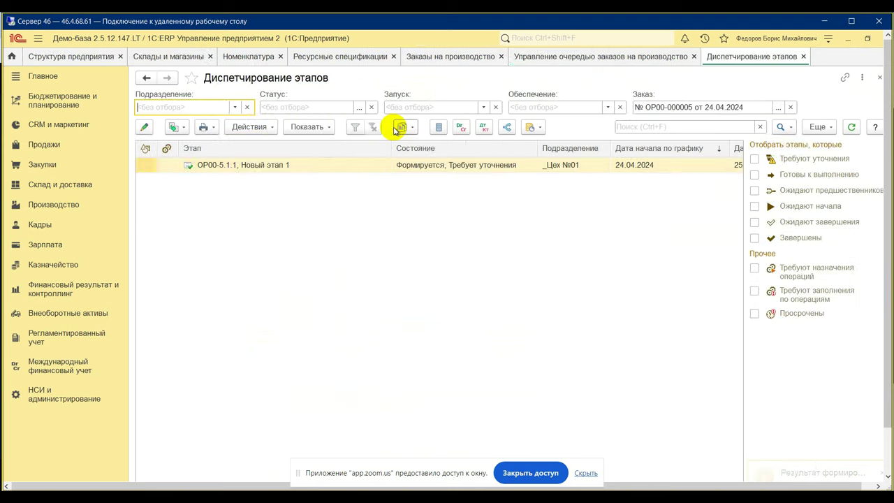
left_click(254, 170)
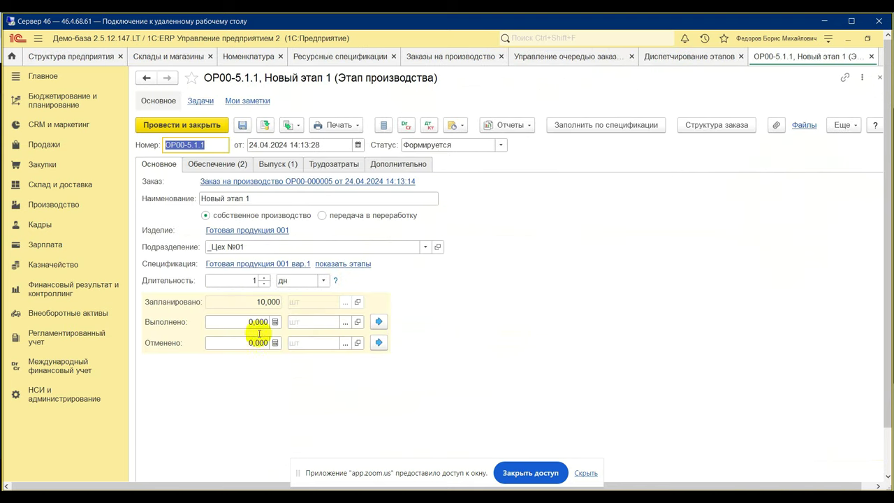
left_click(230, 165)
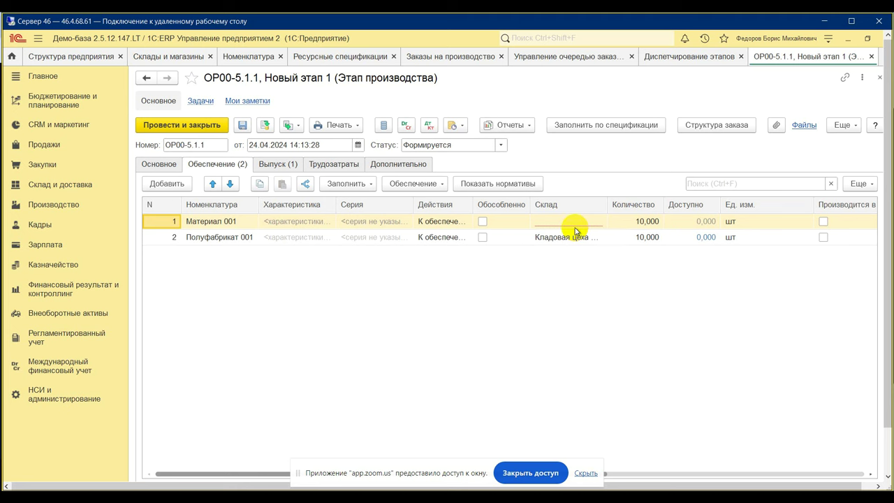
left_click(565, 223)
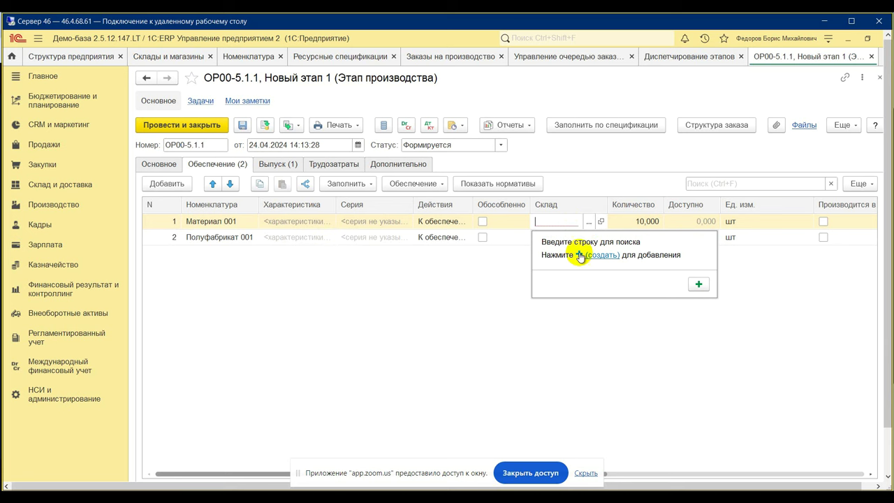
Set the supply scheme (Схема обеспечения) of item Материал 001 to _Материалы(моделирование), and save and close its card.
left_click(225, 221)
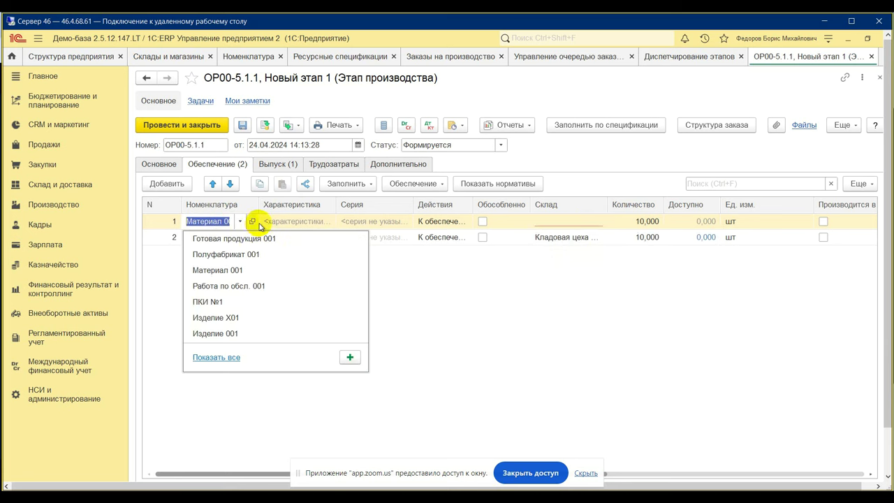
left_click(253, 223)
left_click(252, 220)
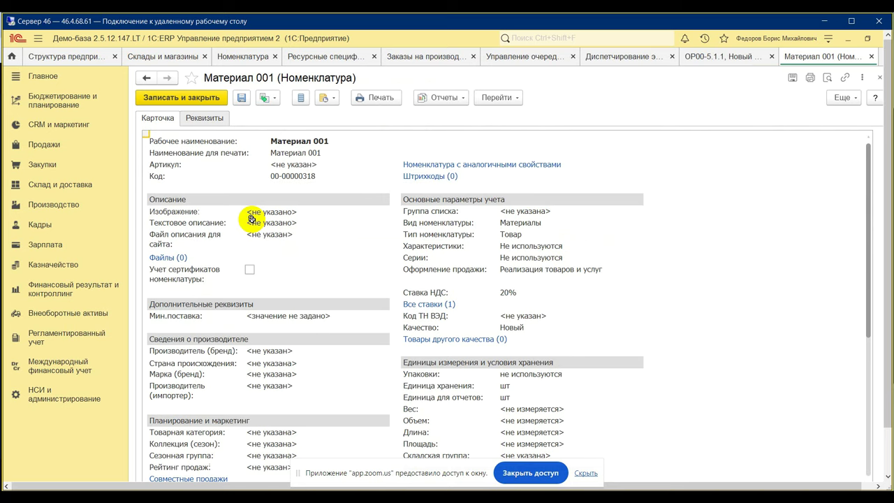
scroll(314, 357, "down", 5)
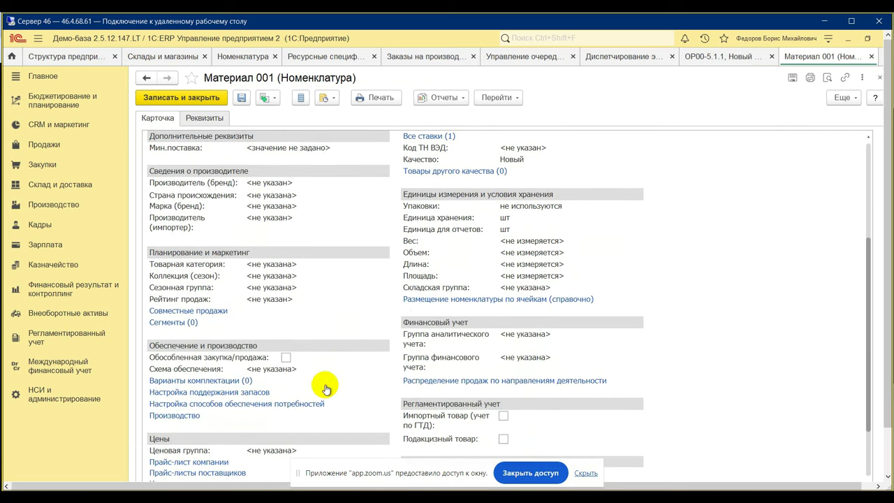
scroll(319, 378, "down", 2)
left_click(269, 298)
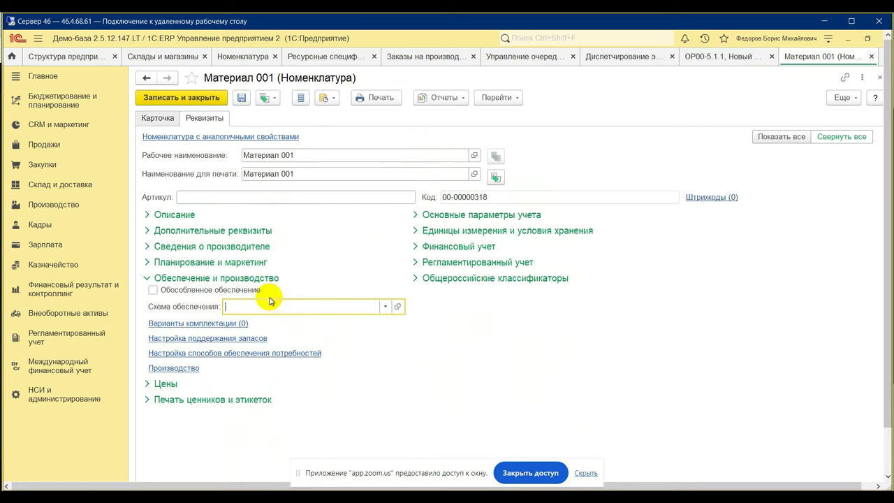
left_click(386, 306)
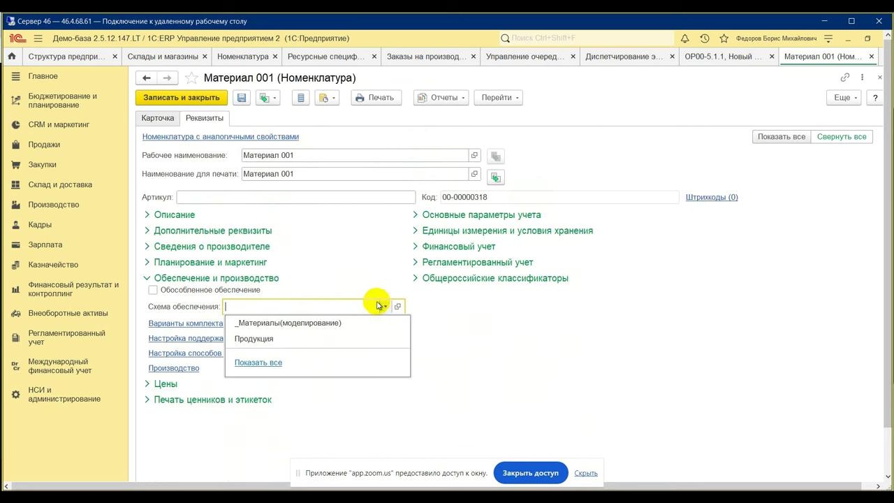
left_click(330, 321)
left_click(182, 97)
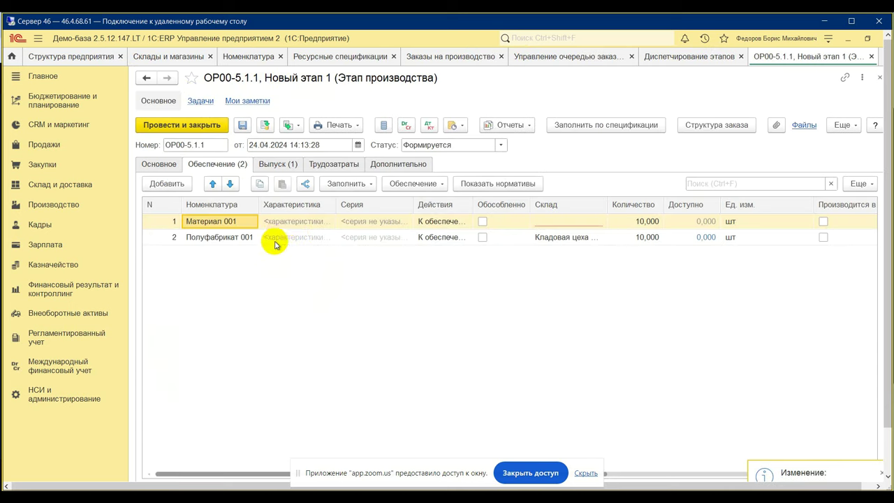
Open the card of Материал 002 from the Материалы item kind and examine its supply and production settings.
left_click(62, 402)
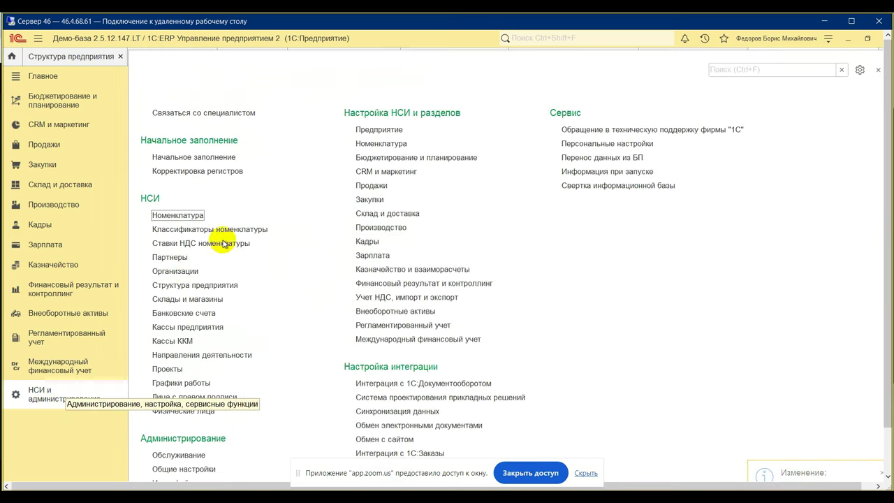
left_click(182, 215)
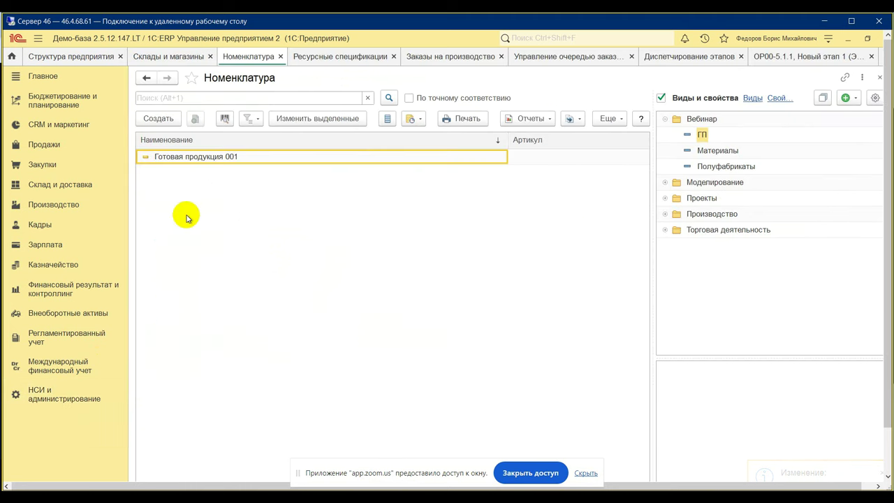
left_click(707, 150)
left_click(167, 173)
double_click(167, 173)
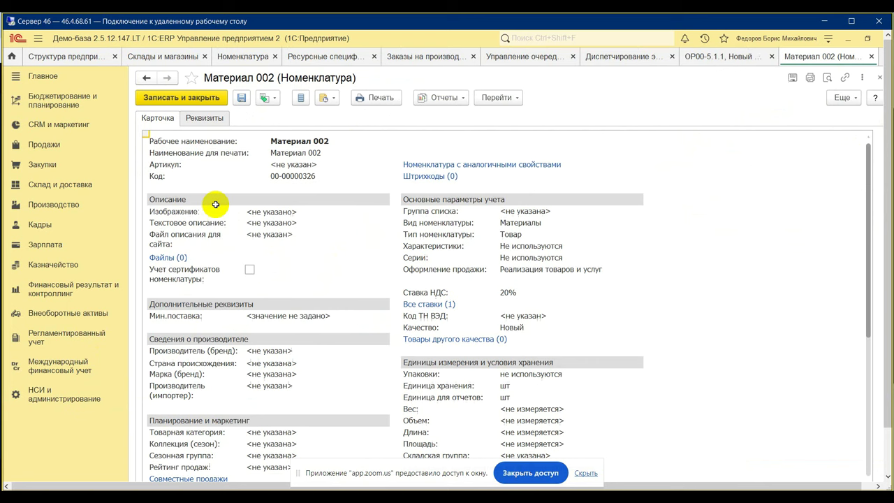
scroll(370, 320, "down", 1)
scroll(370, 321, "down", 2)
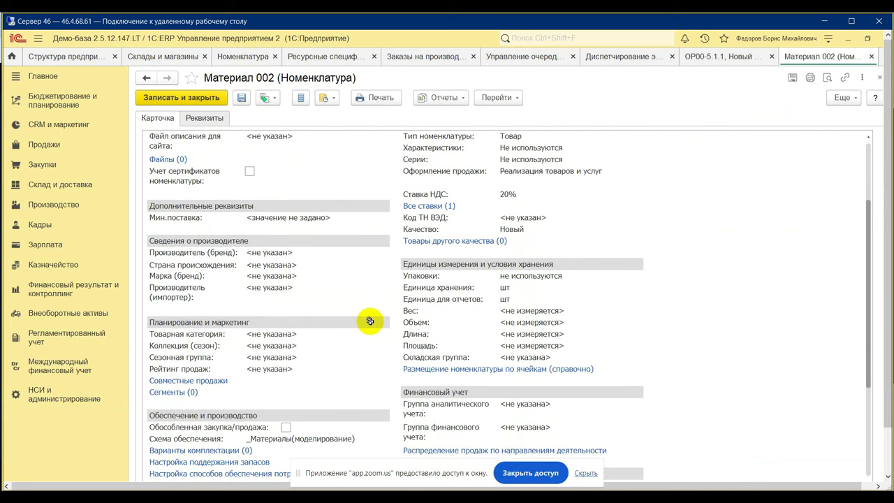
Close the card of Материал 002, check the supply scheme in the card of Материал 003, and close that card too.
left_click(880, 76)
double_click(180, 189)
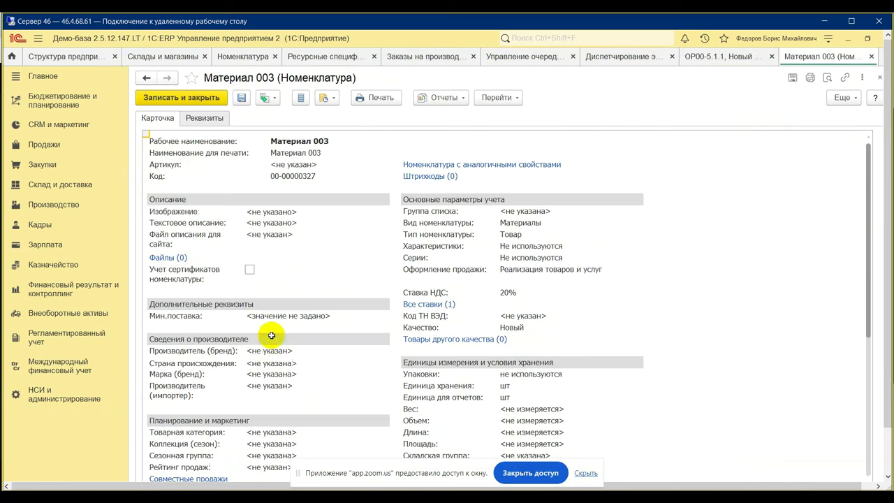
scroll(270, 422, "down", 3)
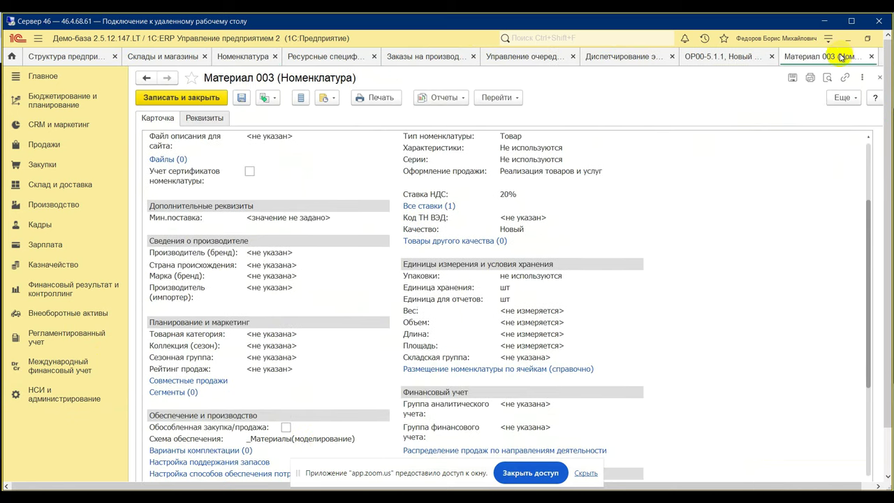
left_click(880, 77)
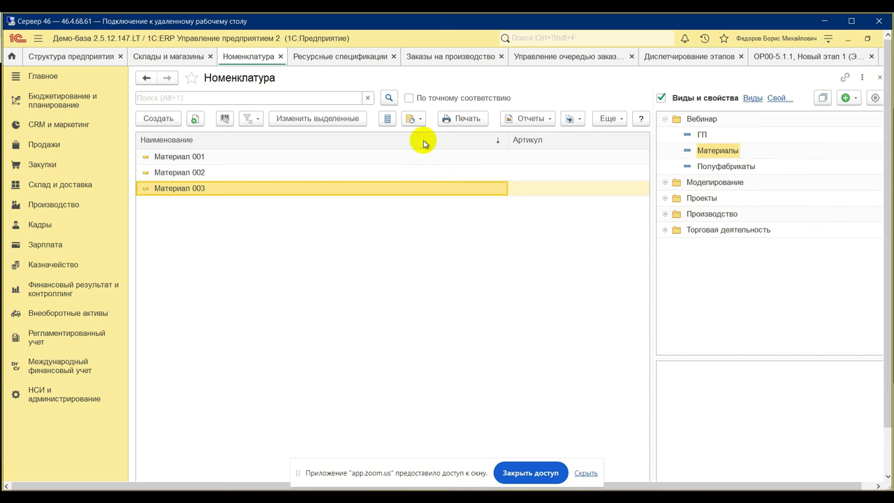
Close the open stage Новый этап 1 and mark all production stages of the 24.04.2024 order for deletion from the order queue.
left_click(792, 57)
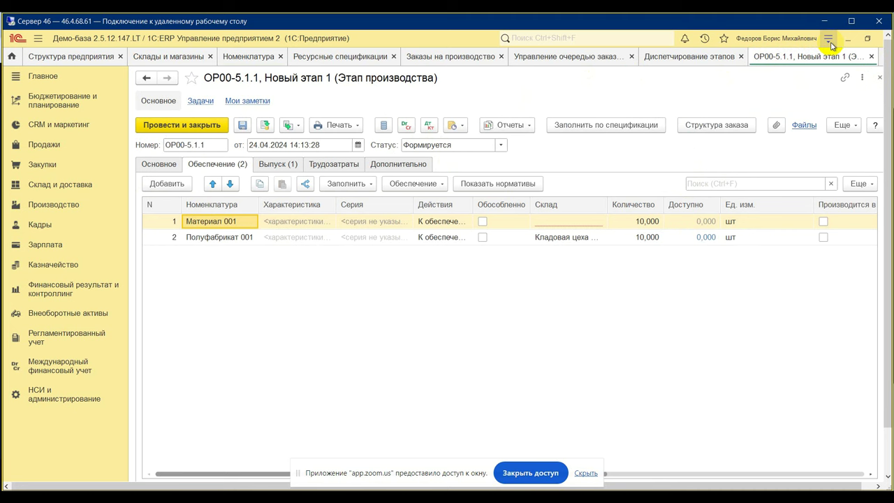
left_click(872, 56)
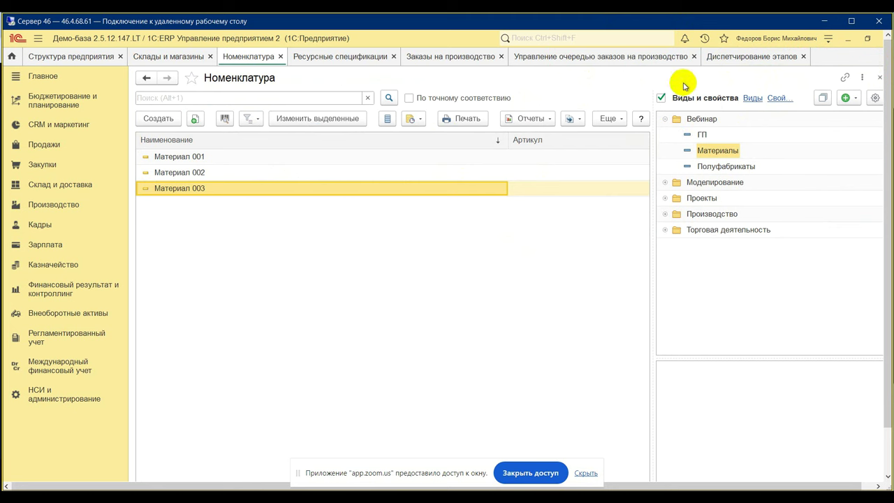
left_click(619, 56)
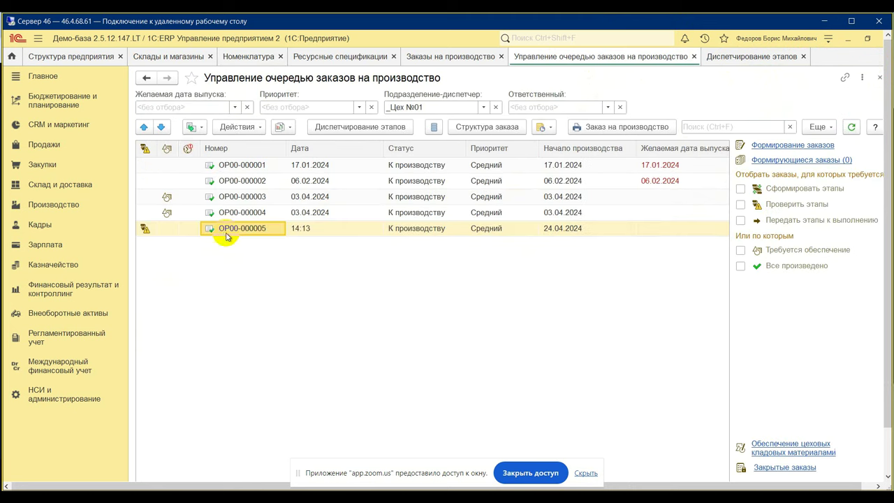
right_click(226, 237)
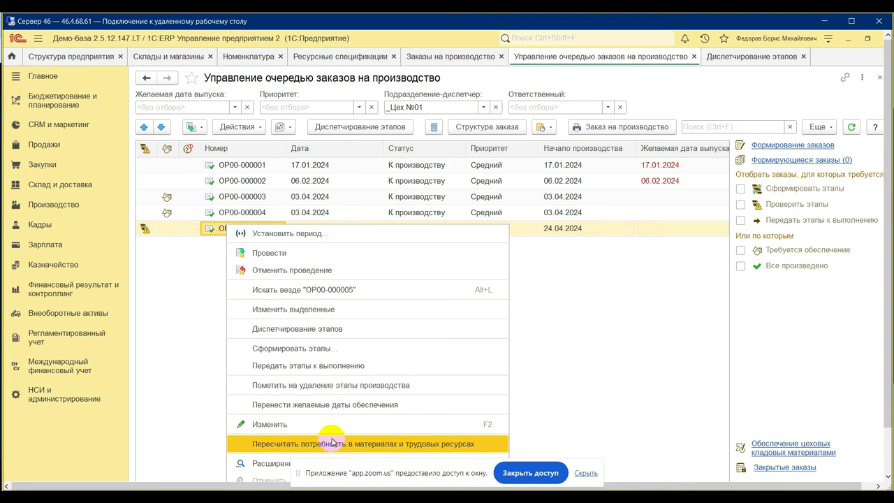
left_click(349, 385)
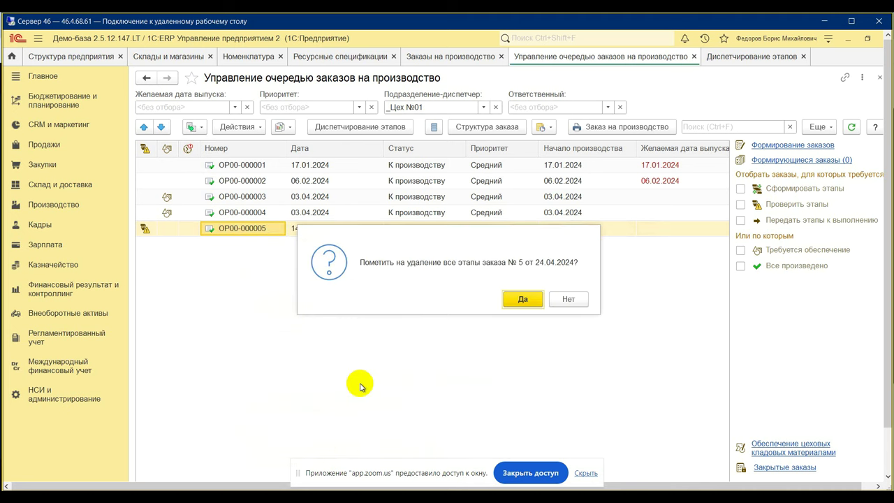
left_click(521, 299)
Generate the production stages of the 24.04.2024 order again with all generation options left unchecked.
right_click(250, 229)
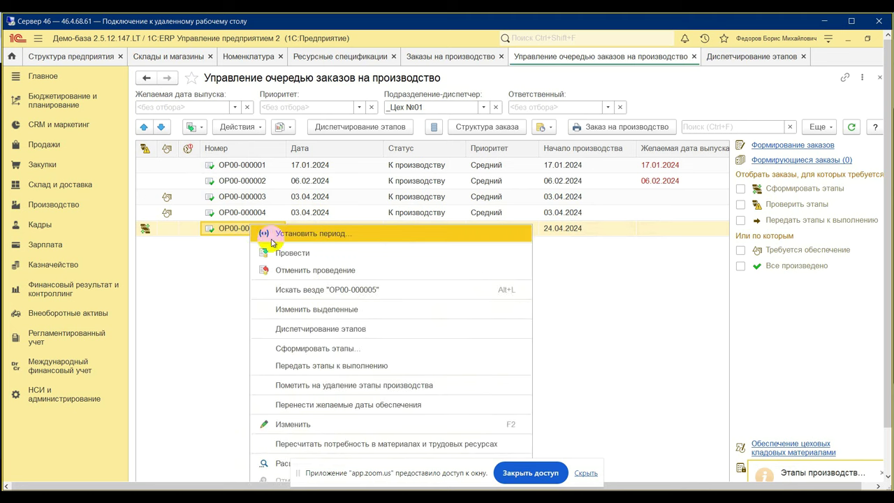
left_click(334, 347)
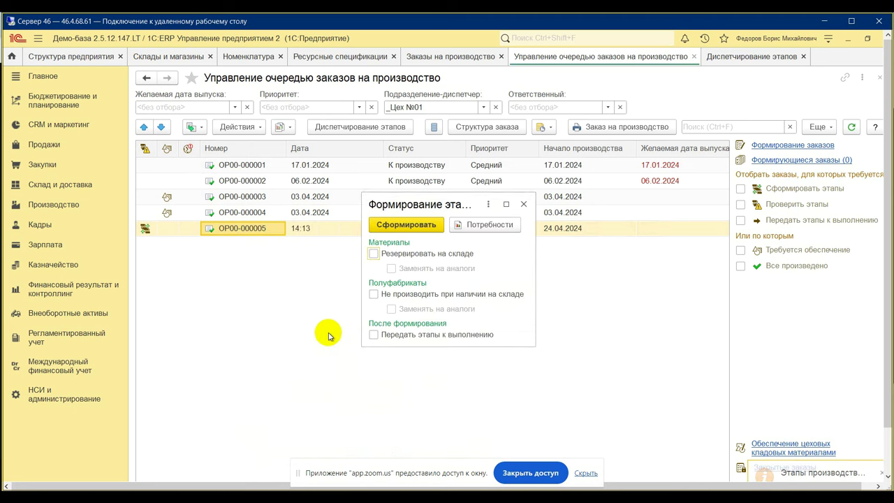
left_click(402, 225)
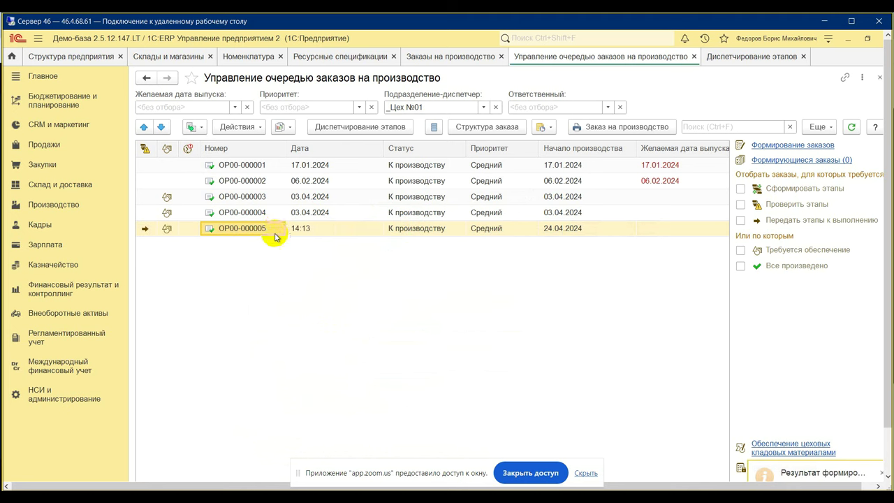
Open the regenerated stage Новый этап 1 through stage dispatching and check its supply list warehouses and main details.
left_click(323, 127)
left_click(478, 171)
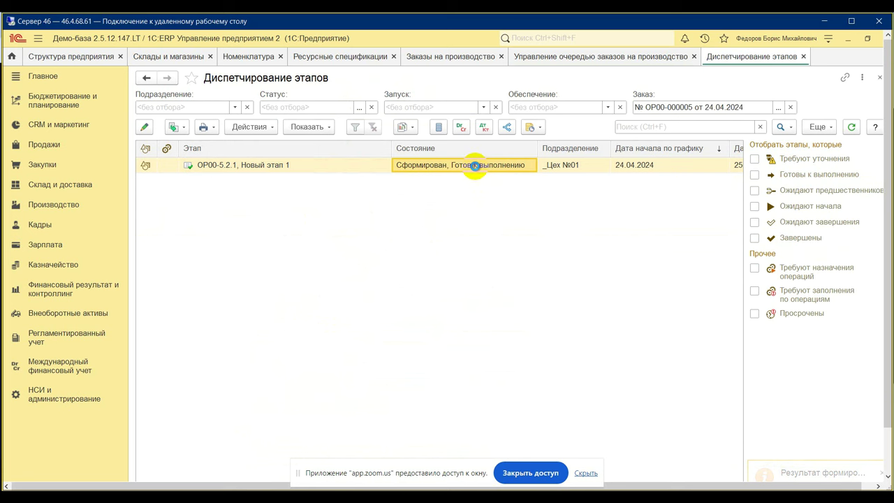
double_click(475, 166)
left_click(234, 164)
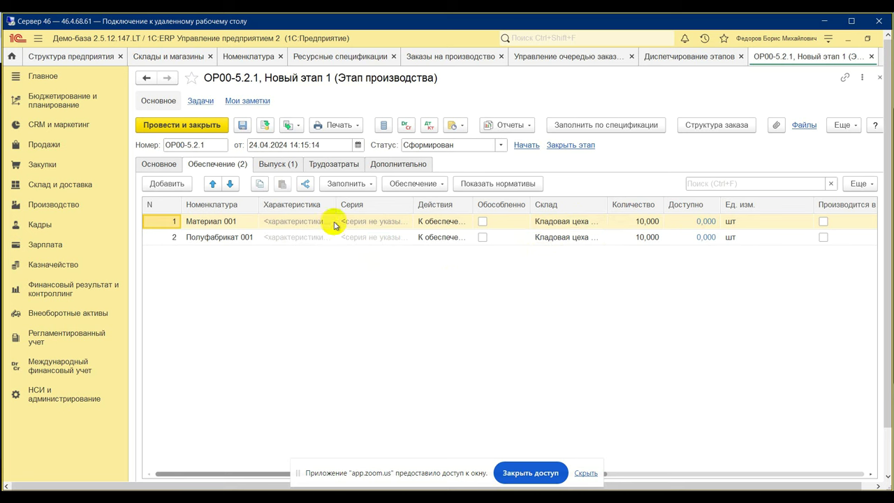
left_click(158, 165)
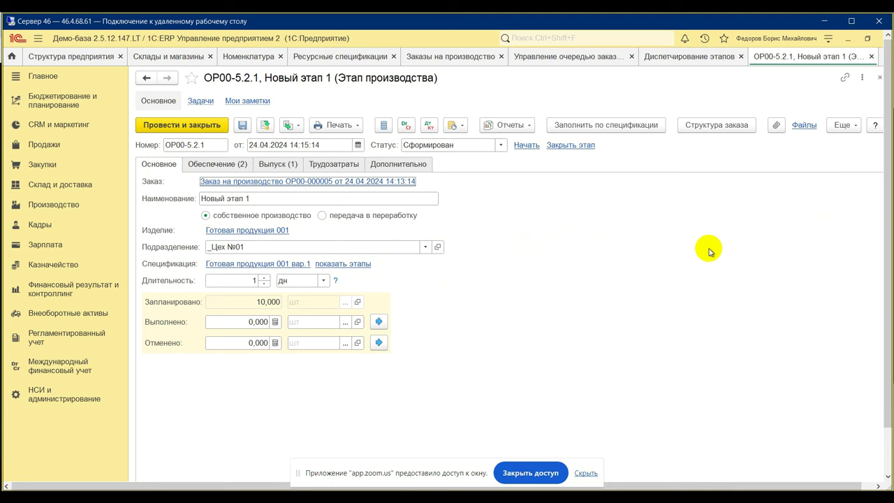
Set the status of stage Новый этап 1 to К выполнению, post the stage and close it.
left_click(503, 145)
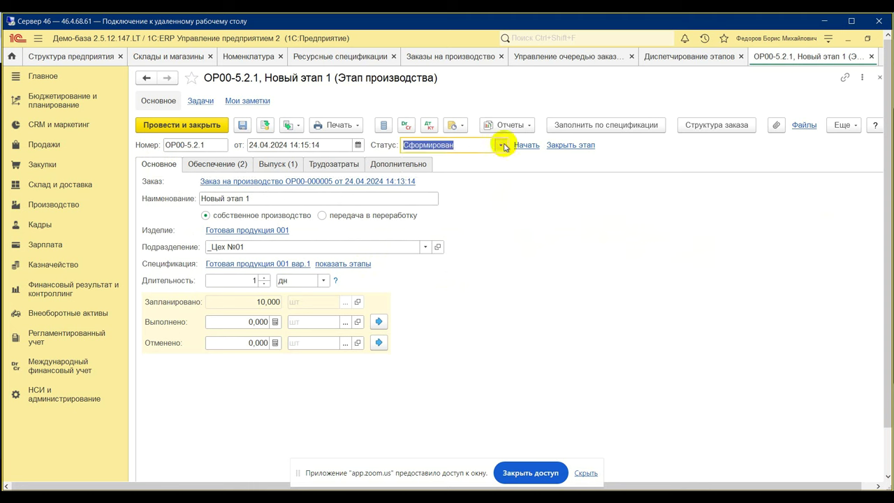
left_click(503, 146)
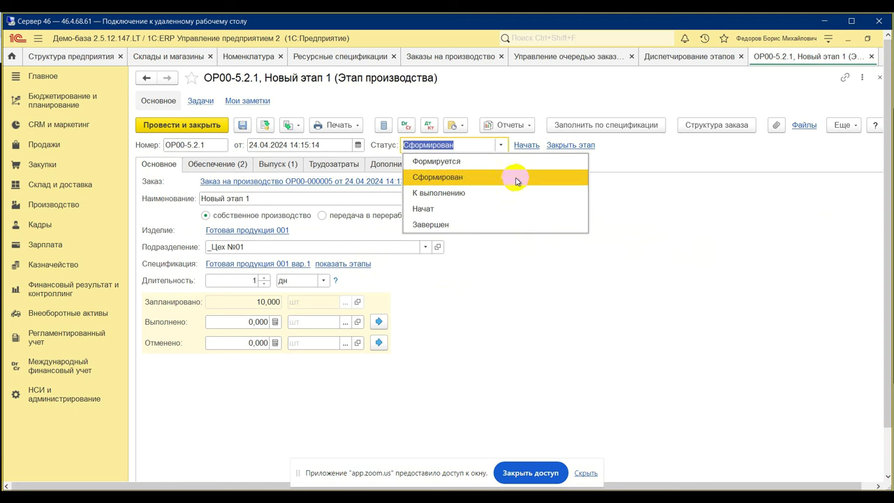
left_click(461, 192)
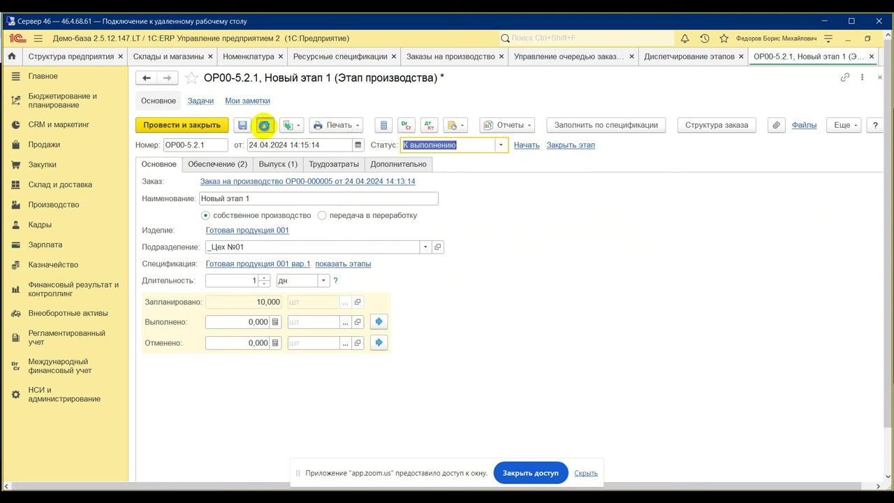
left_click(264, 125)
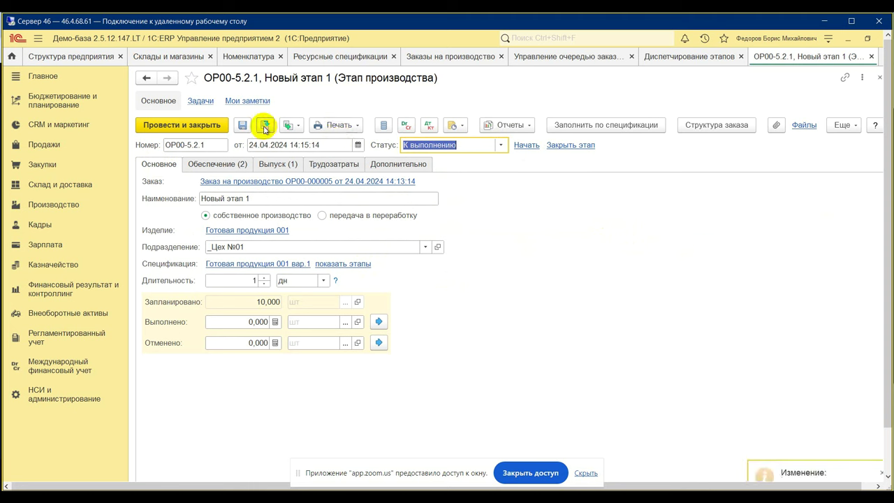
left_click(871, 56)
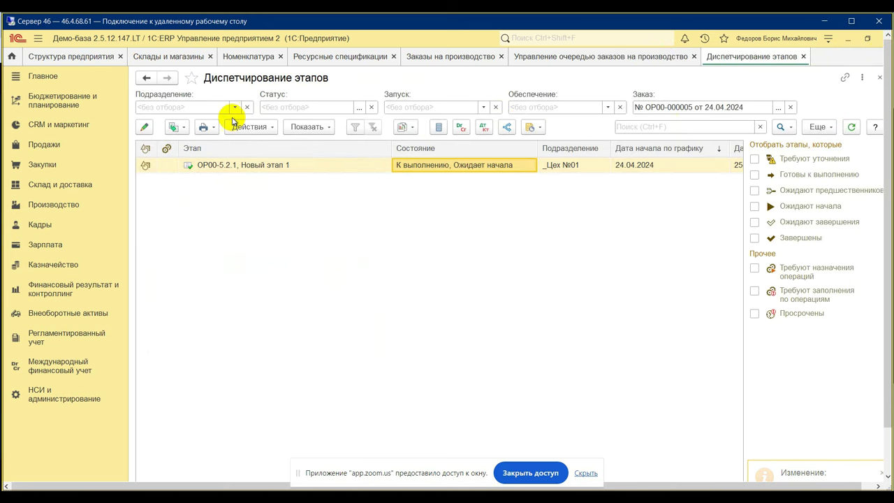
Start creating production orders by requirements (По потребностям) from the production order list, keeping the warehouse filter Кладовая цеха №01.
left_click(82, 214)
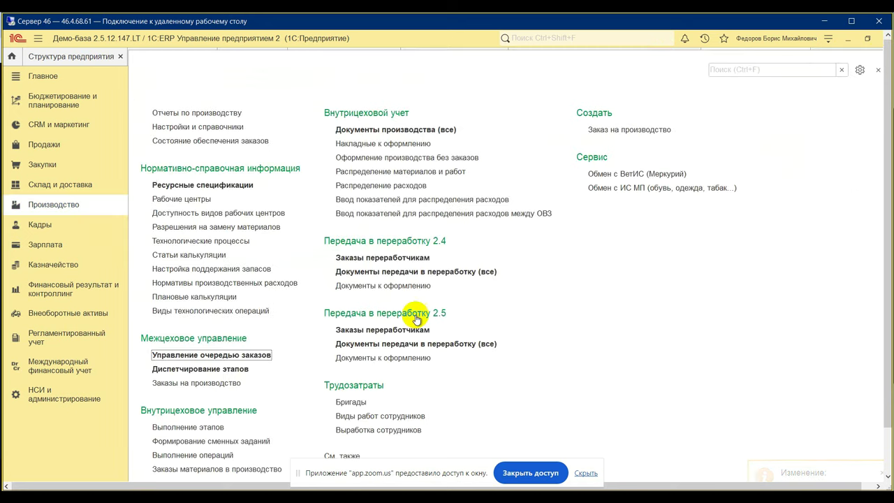
left_click(196, 383)
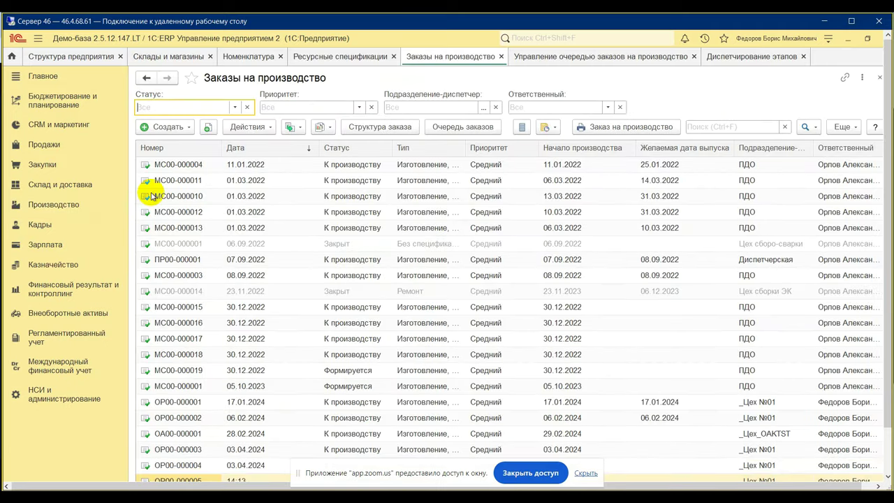
left_click(193, 127)
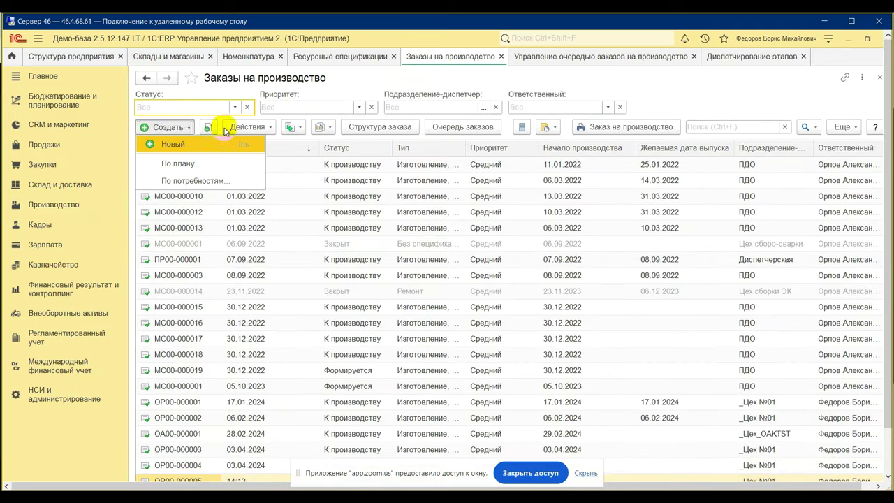
left_click(206, 181)
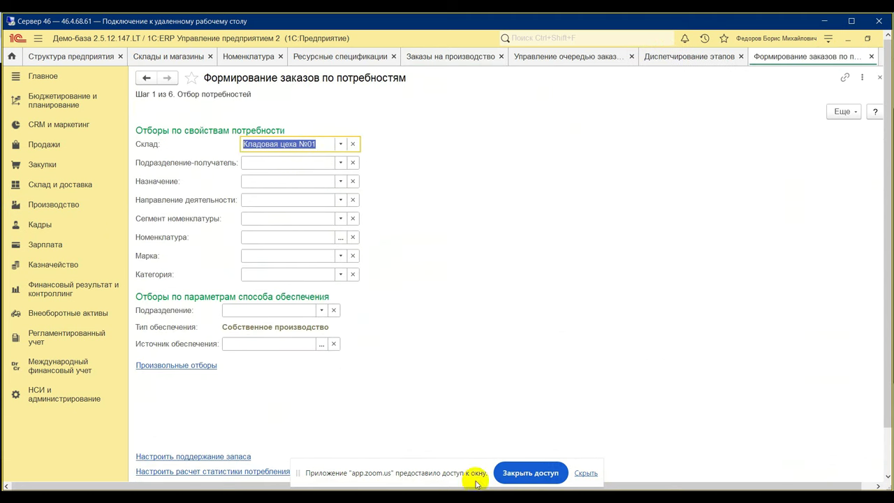
left_click(888, 435)
left_click(808, 443)
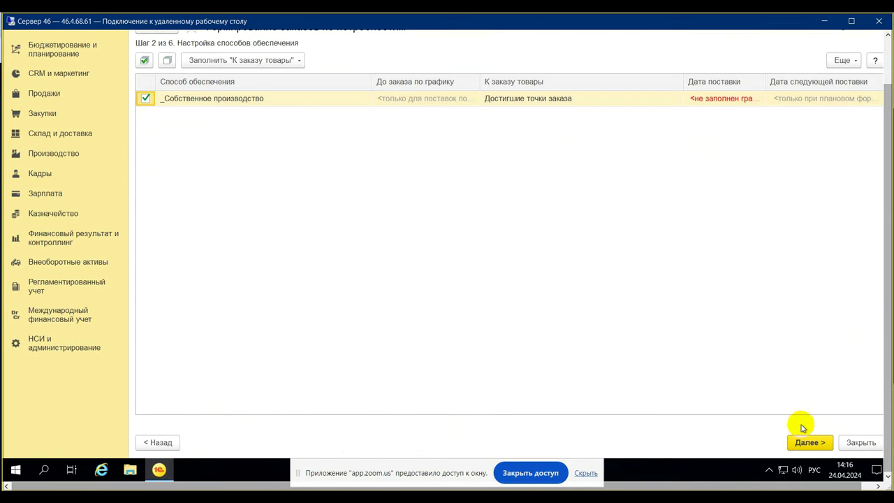
Set the delivery date of supply method _Собственное производство to 24.04.2024 and generate the production order for Полуфабрикат 001.
left_click(814, 445)
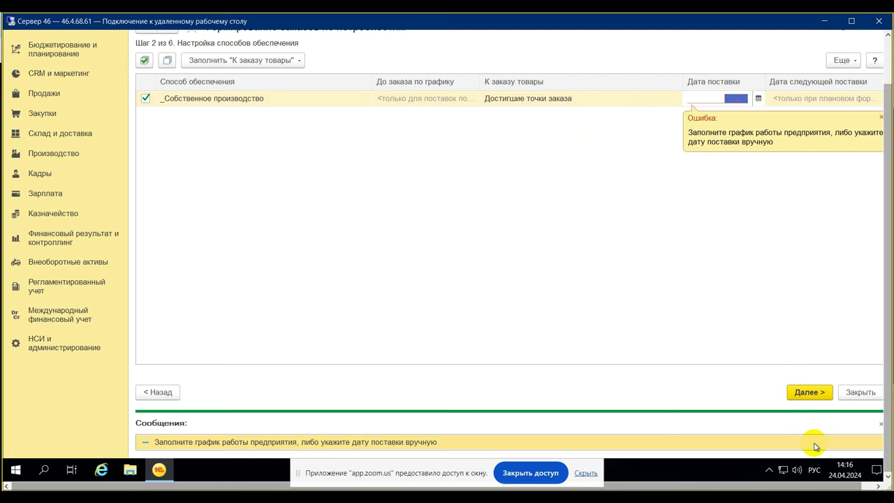
left_click(758, 99)
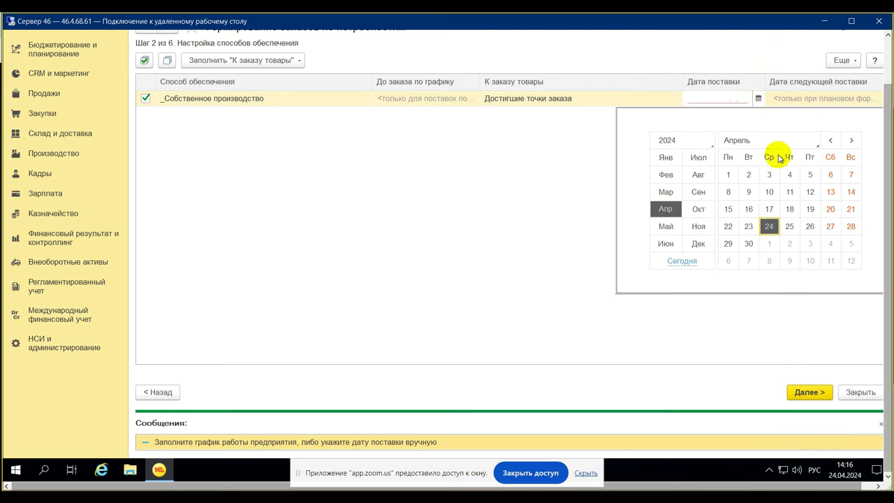
left_click(769, 226)
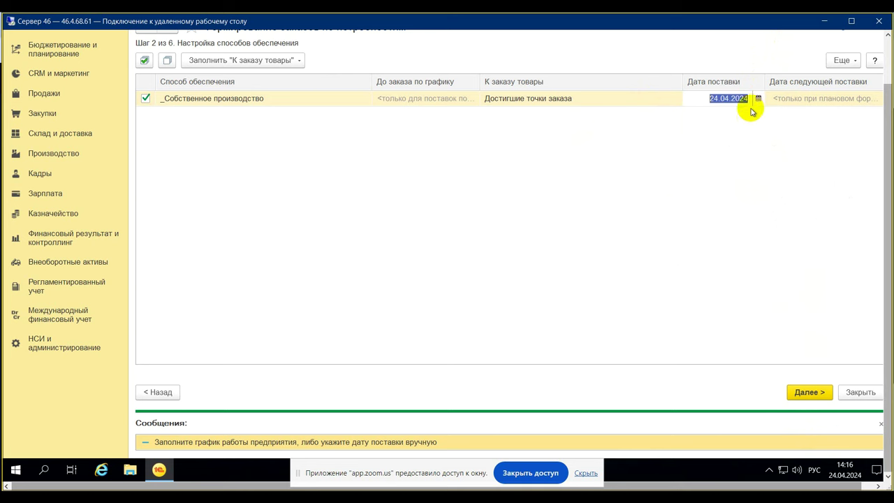
left_click(813, 392)
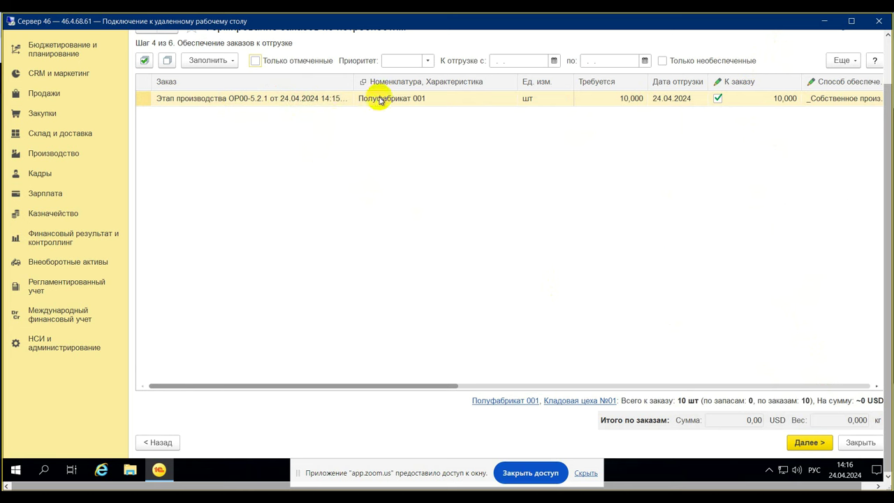
left_click(810, 443)
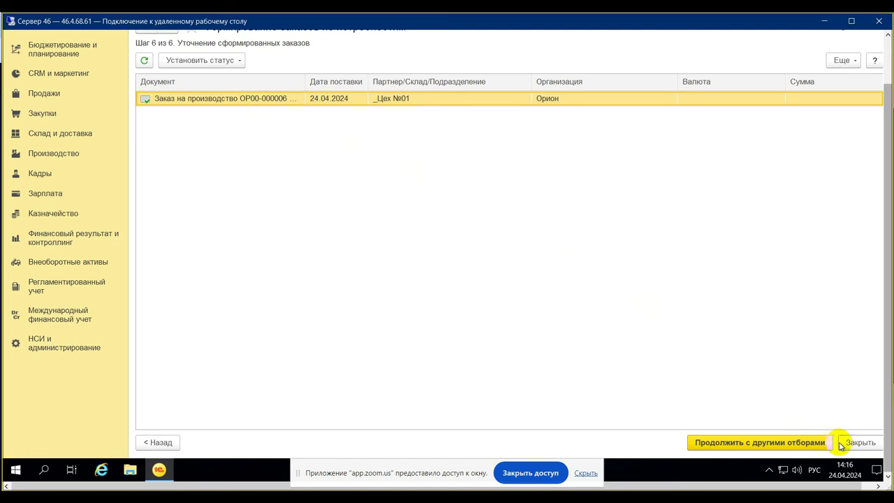
Open the generated production order, check its product list, and close the order, the order generation assistant and stage dispatching.
double_click(179, 98)
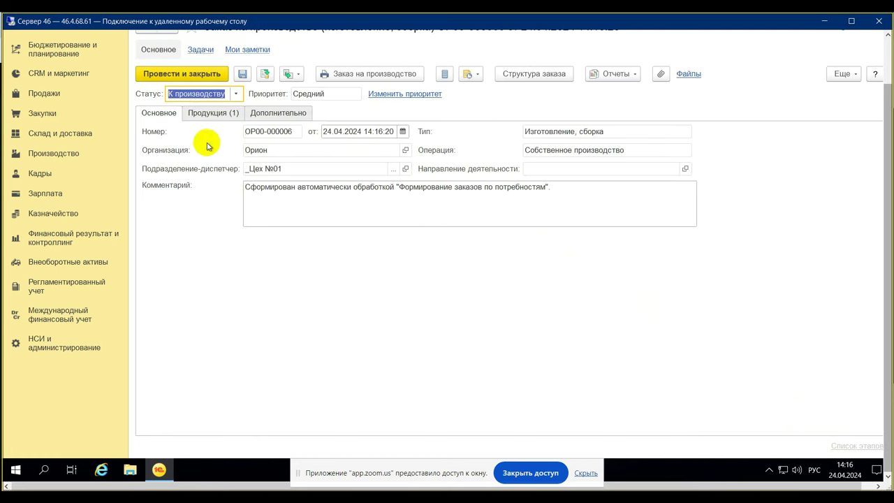
left_click(213, 112)
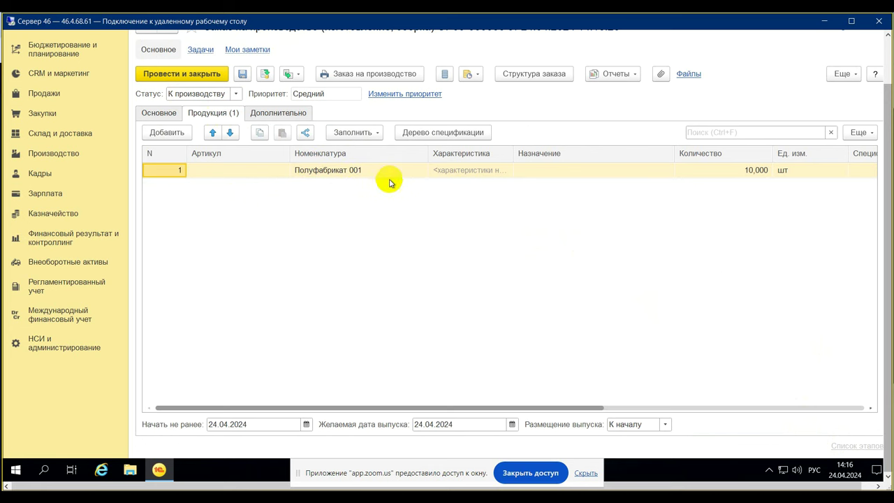
left_click(887, 61)
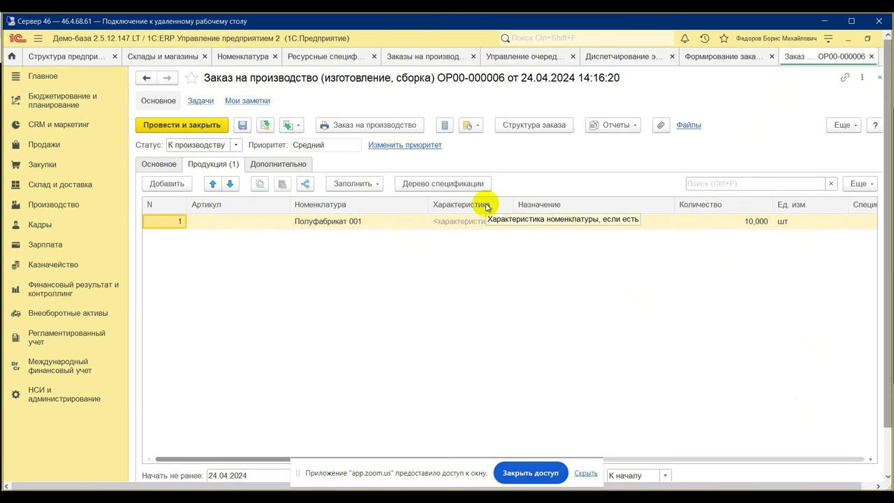
left_click(879, 60)
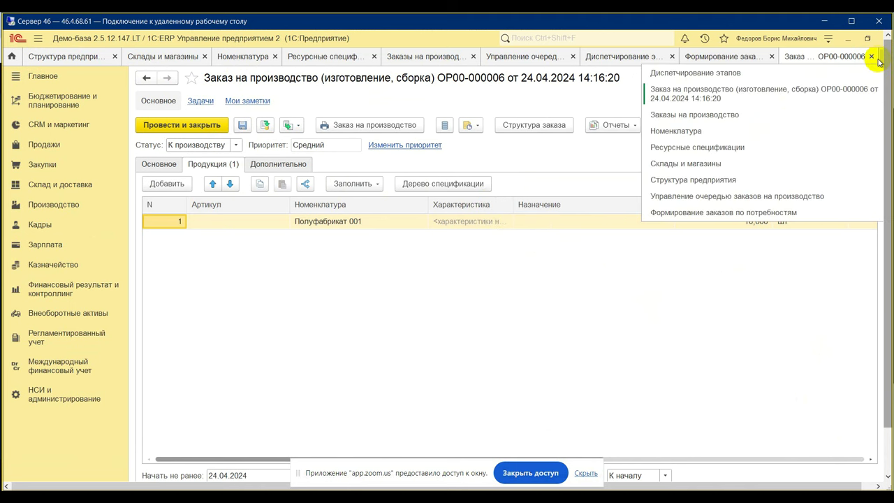
left_click(873, 58)
left_click(871, 58)
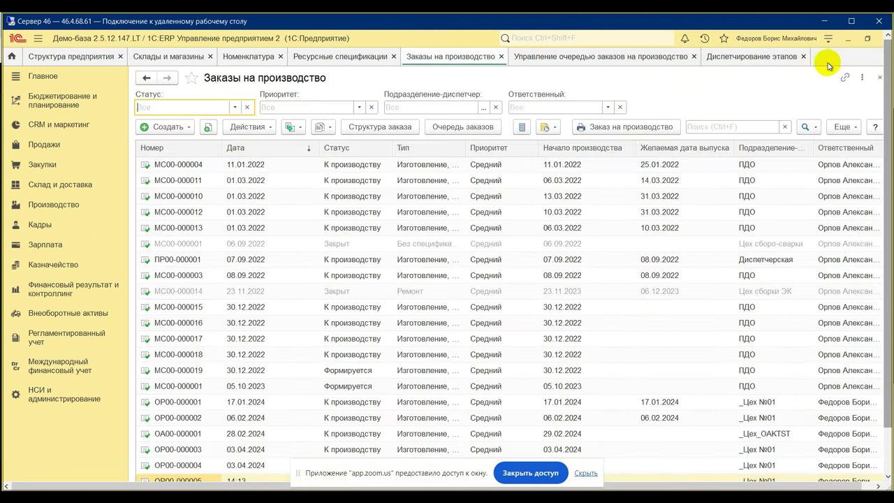
left_click(812, 57)
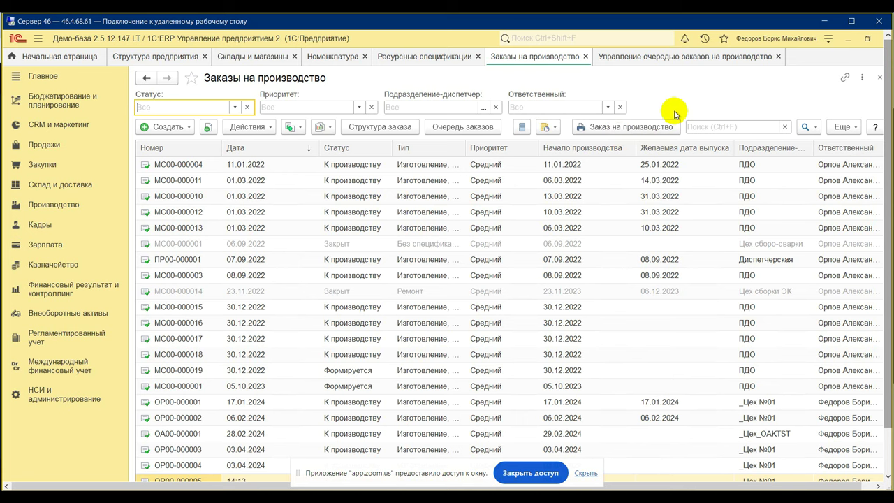
Switch to the Zoom meeting window to check the conference chat, and return to 1C:ERP.
key("alt+Tab")
key("alt+Tab")
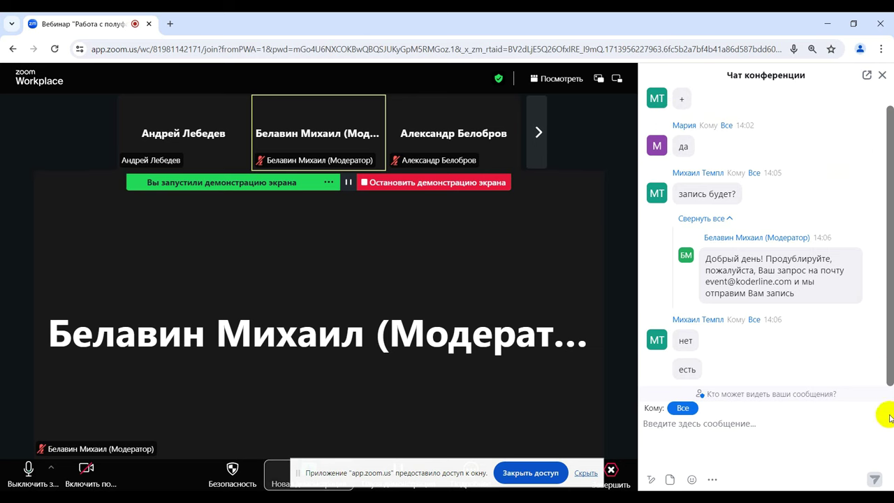
left_click(889, 356)
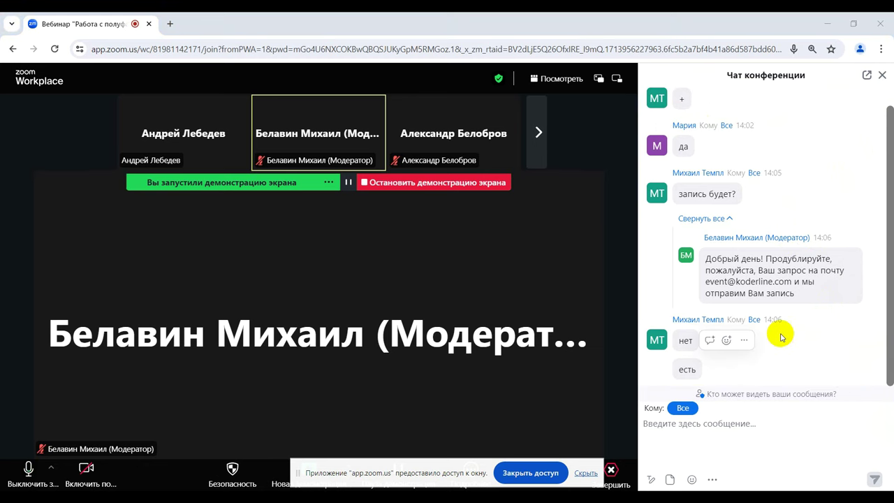
key("alt+Tab")
key("alt+Tab")
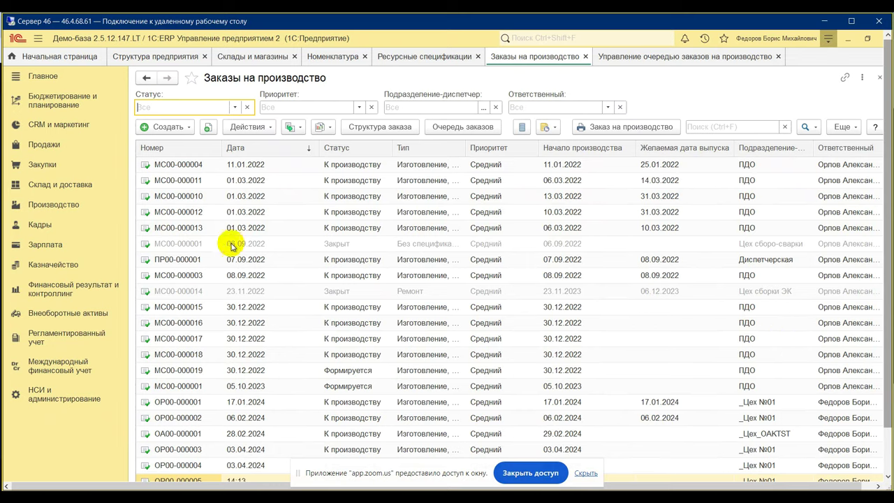
Open the production resource specifications and create a copy of Готовая продукция 001 вар.1.
left_click(40, 211)
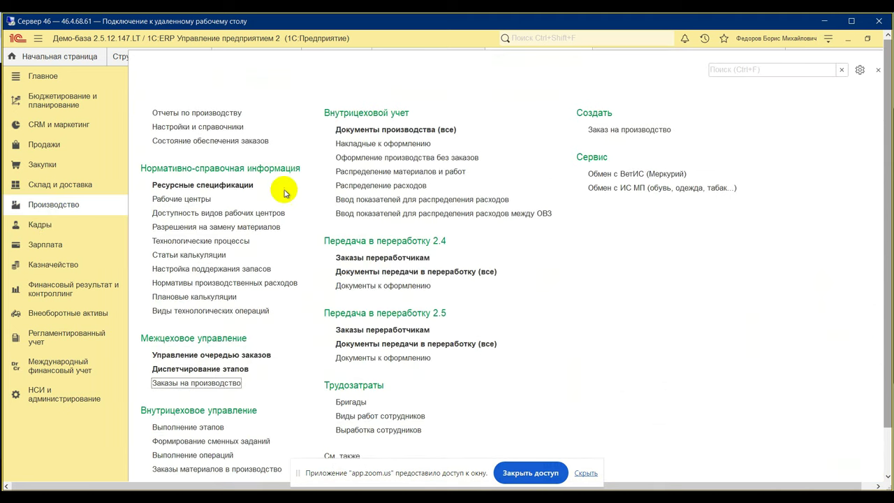
left_click(200, 183)
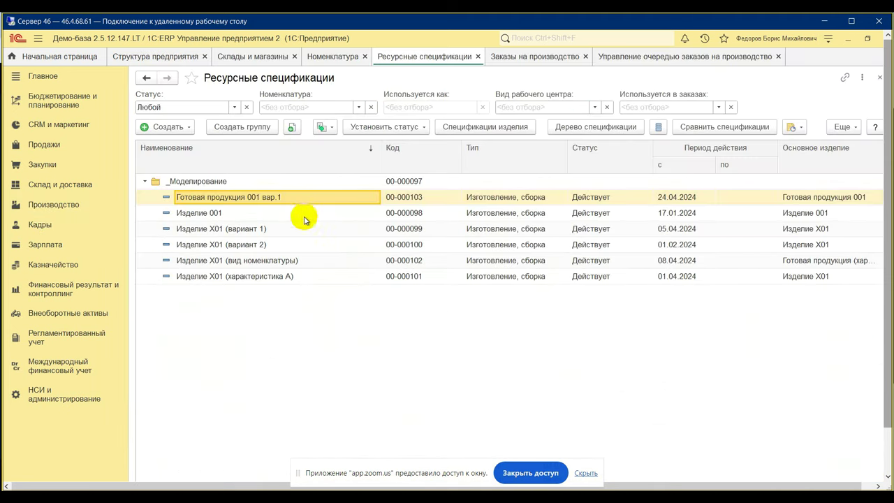
right_click(286, 197)
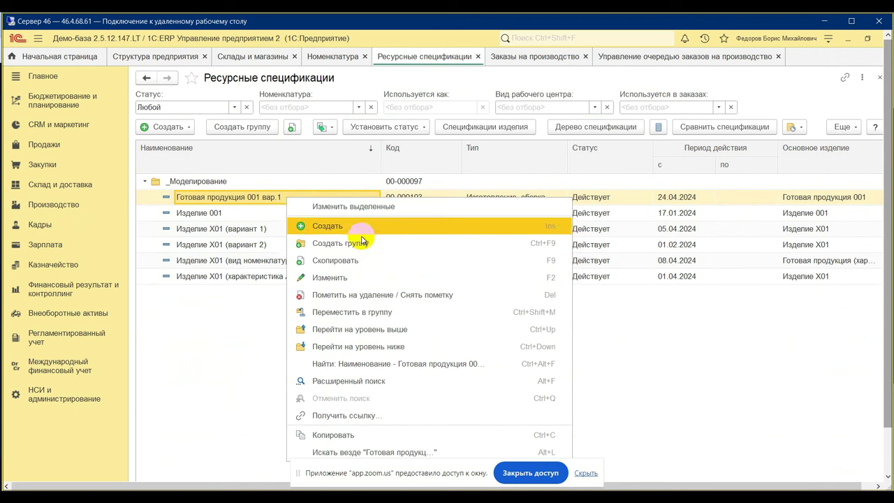
left_click(354, 260)
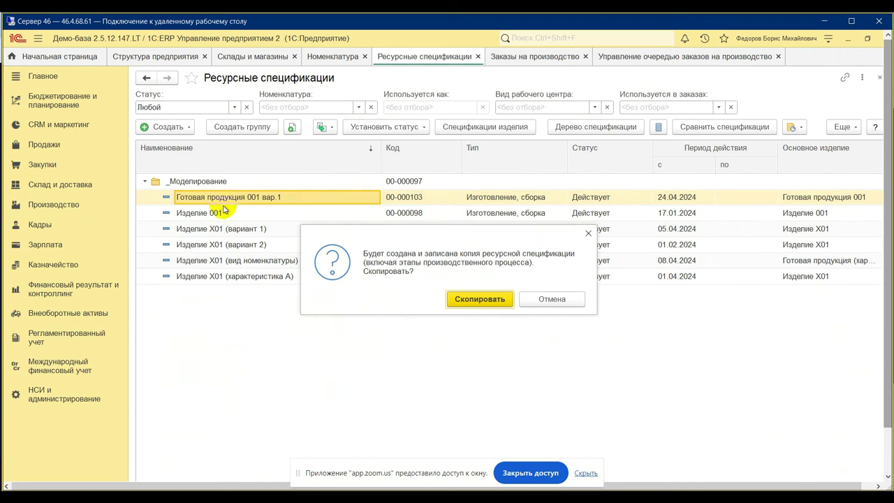
left_click(479, 299)
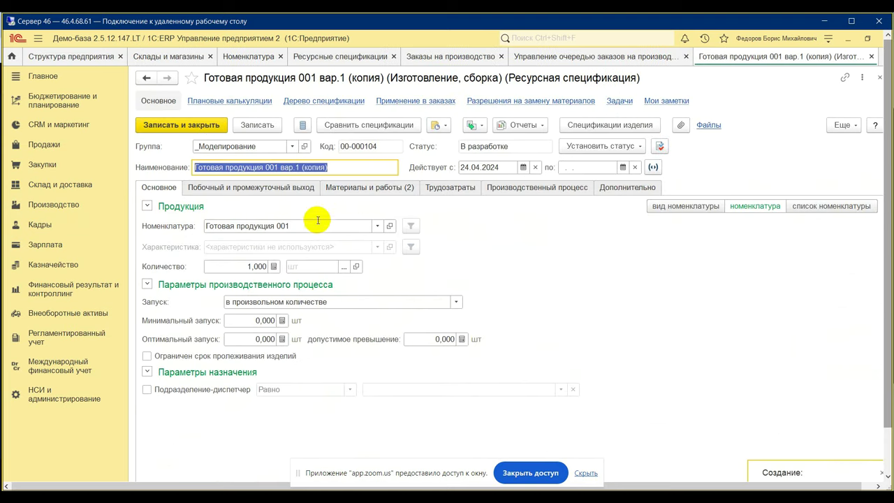
Rename the copied resource specification to Готовая продукция 001 вар. 2.
left_click(297, 167)
key("Delete")
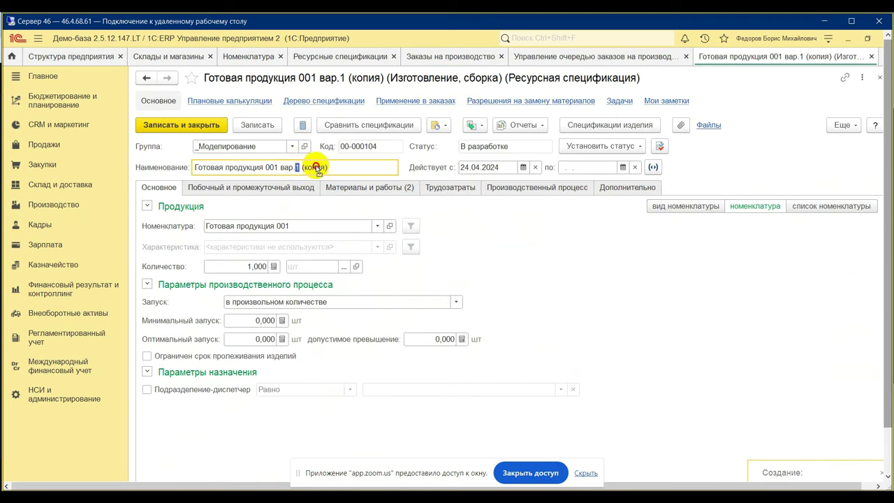
left_click(329, 167)
type("1")
left_click_drag(329, 167, 299, 167)
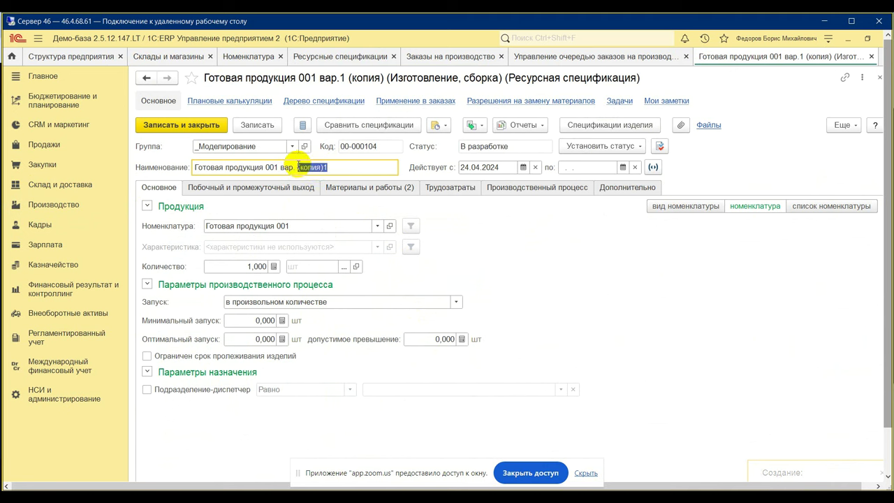
type("2")
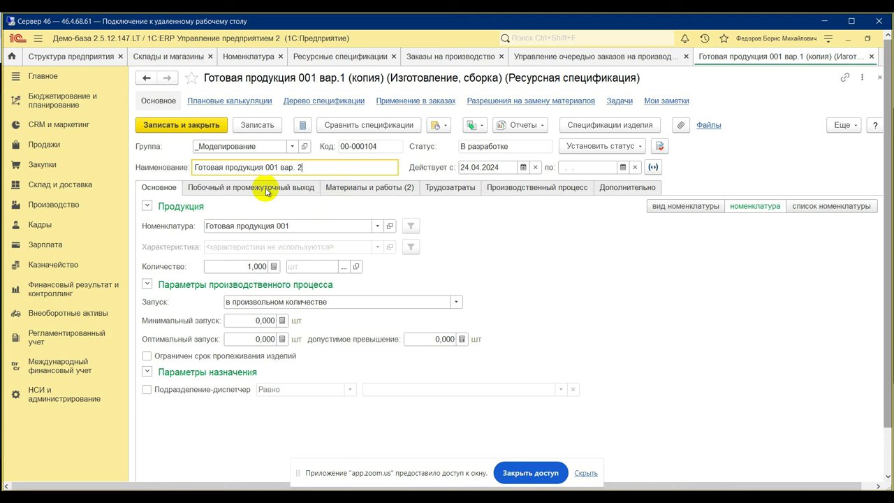
Choose Произвести по спецификации as the supply method of Полуфабрикат 001, view its specification list and leave the specification selected automatically.
left_click(366, 189)
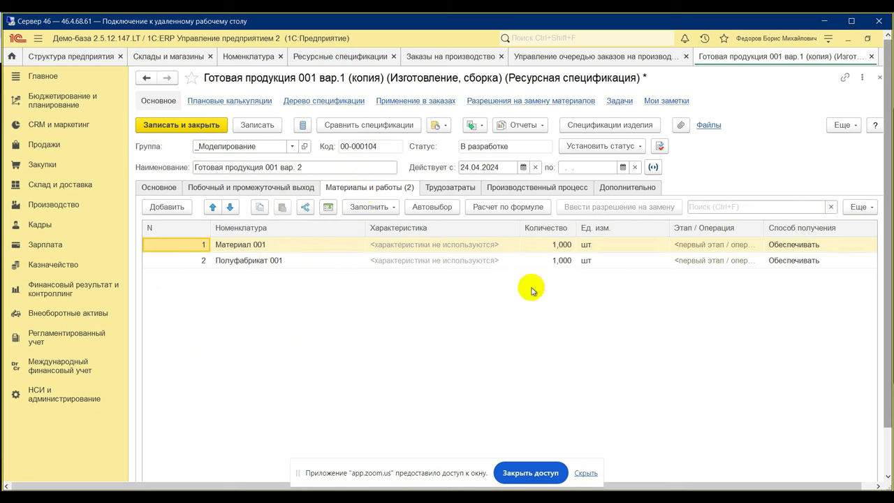
double_click(808, 260)
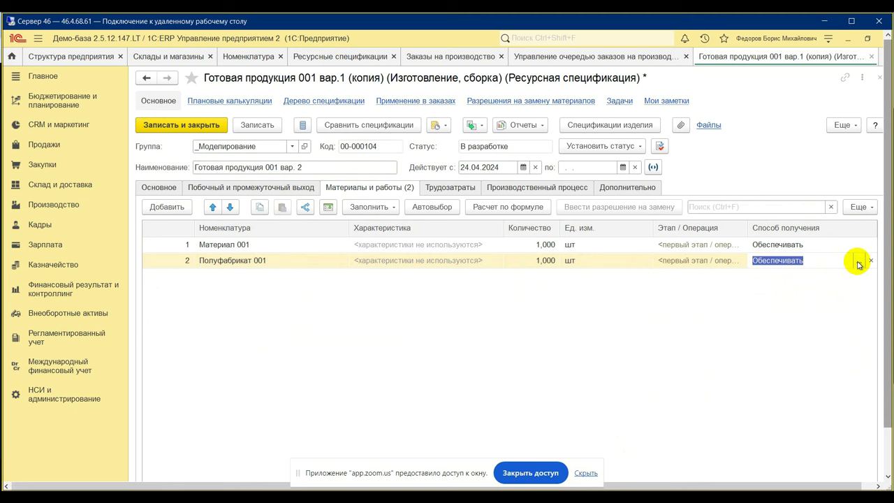
left_click(858, 261)
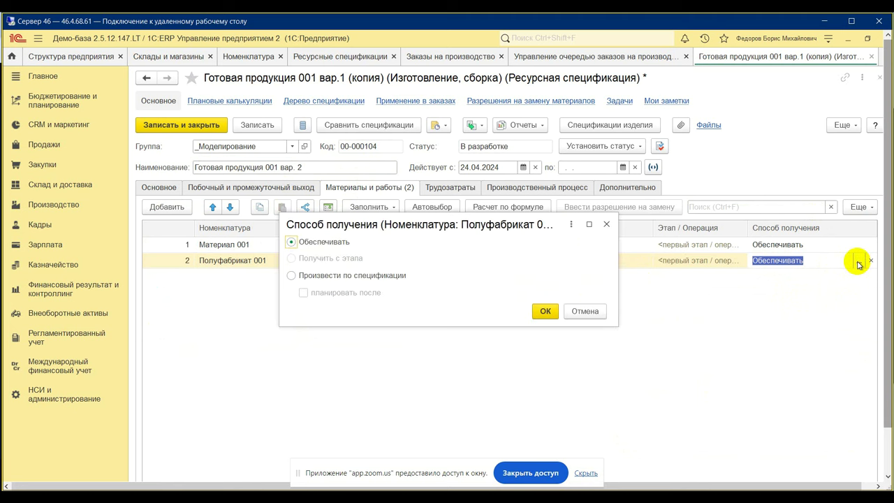
left_click(291, 276)
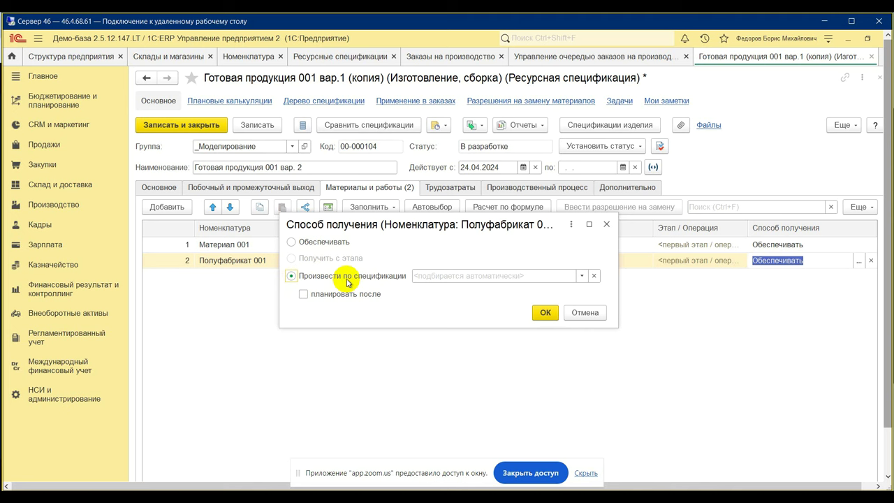
left_click(581, 276)
left_click(467, 308)
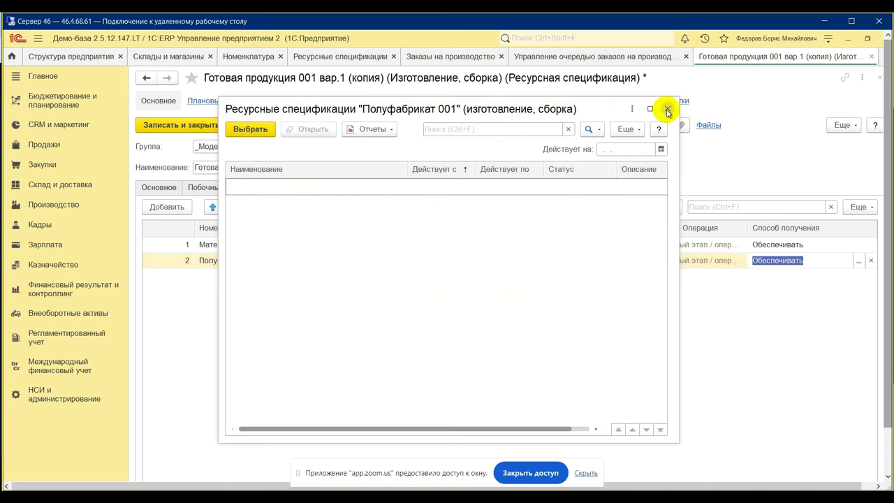
left_click(668, 108)
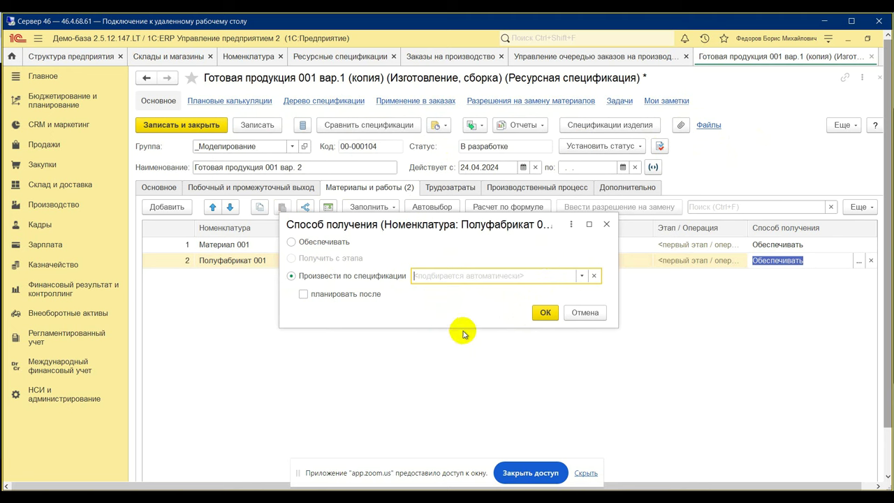
Try the планировать после option for Полуфабрикат 001, view the production process stages offered, and clear the option.
left_click(305, 294)
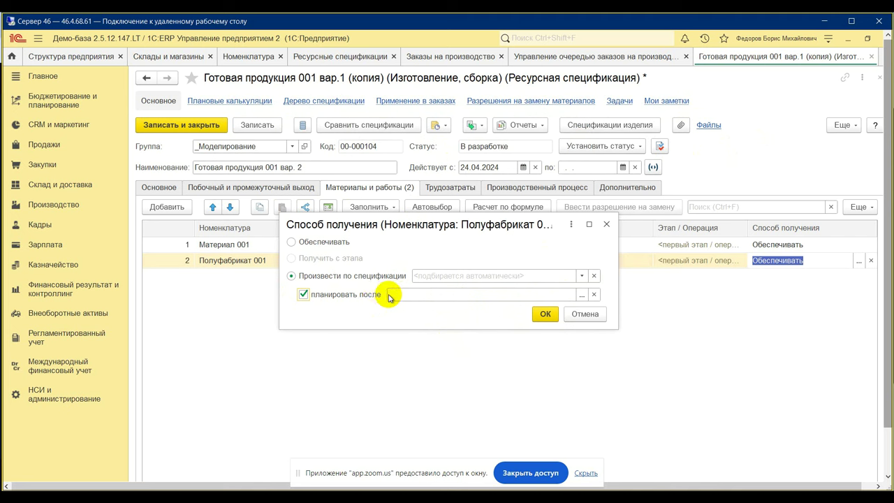
left_click(582, 294)
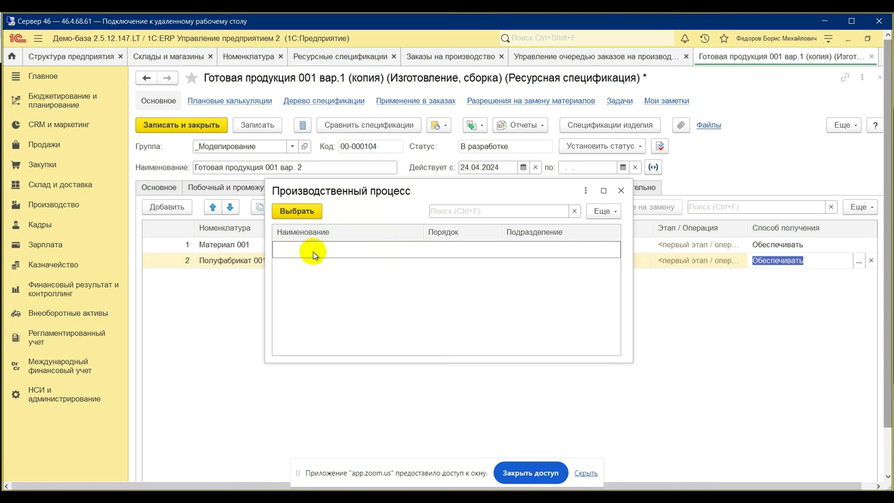
left_click(620, 190)
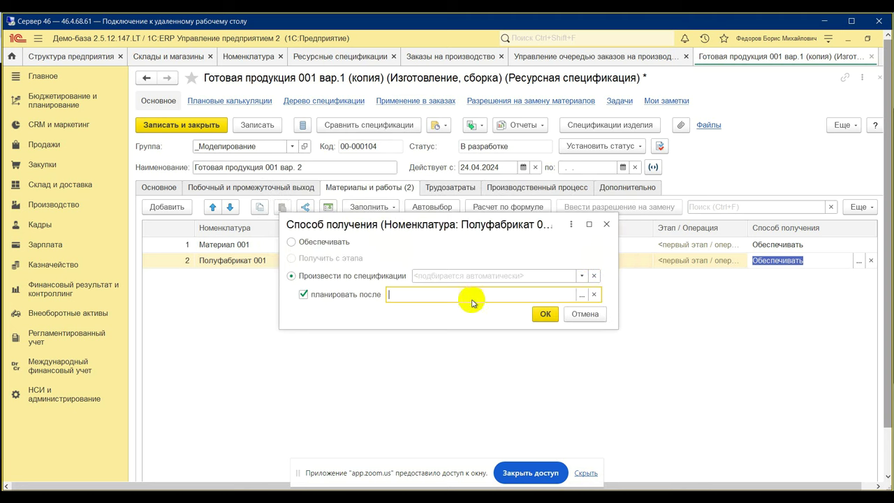
left_click(349, 295)
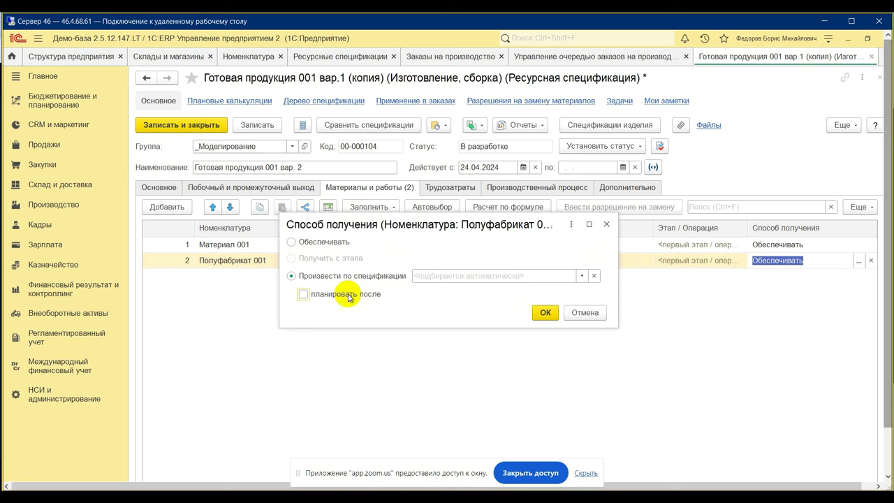
Accept the supply method for Полуфабрикат 001, check the production process, and save and close the specification.
left_click(544, 314)
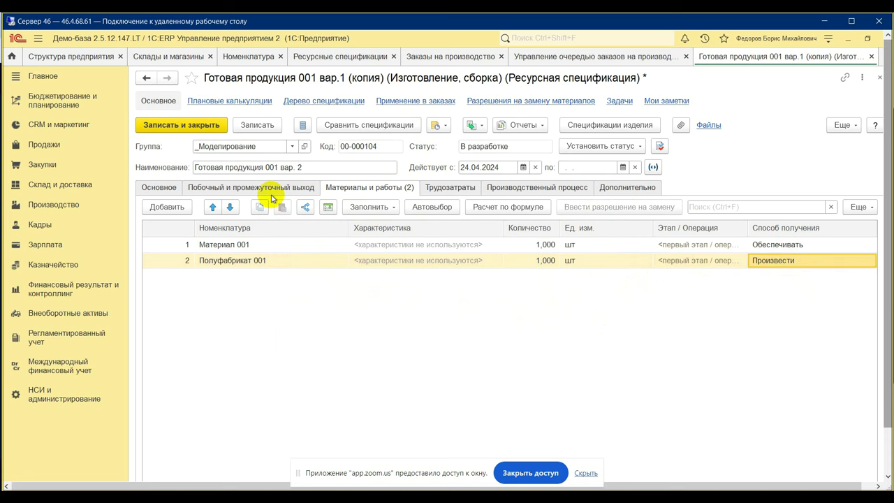
left_click(503, 188)
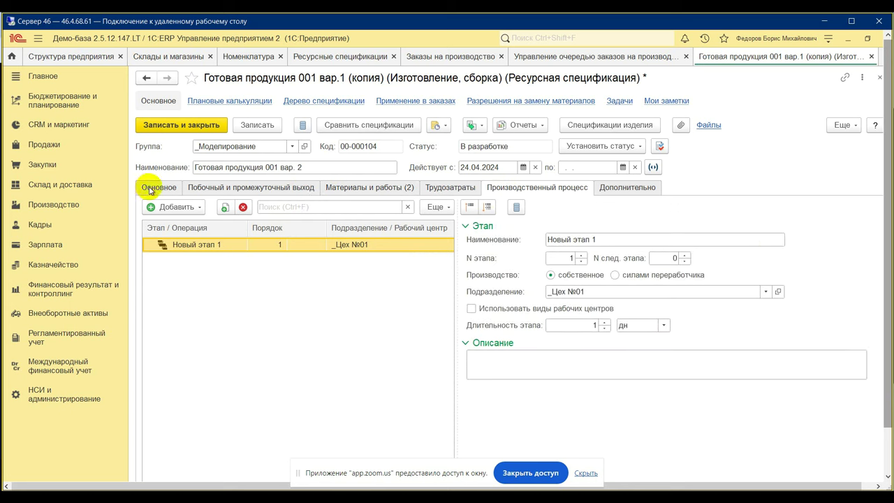
left_click(367, 187)
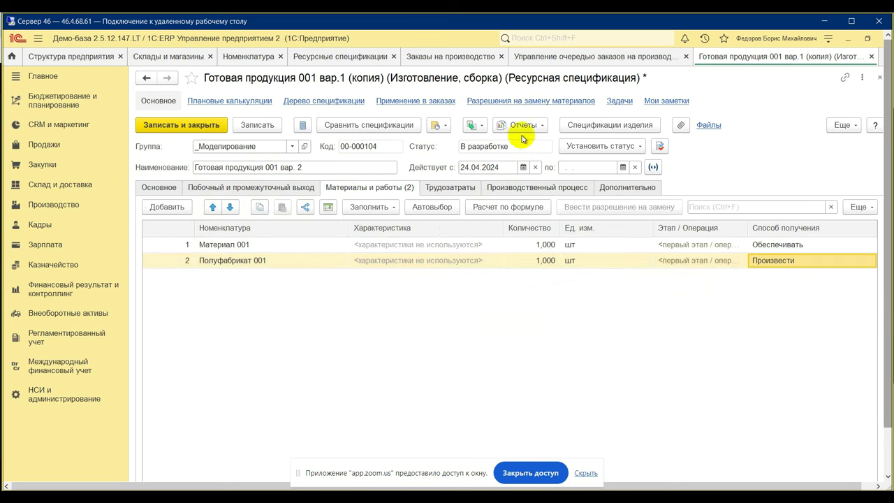
left_click(258, 129)
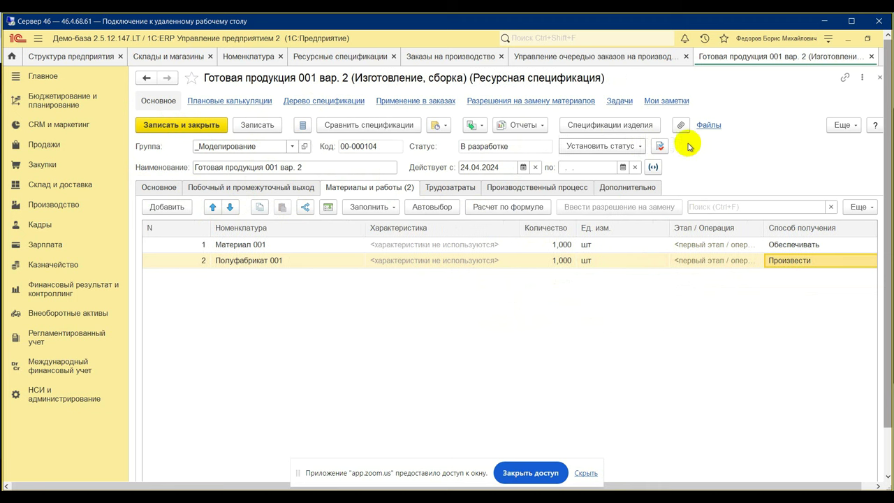
left_click(871, 56)
Create a resource specification of type Изготовление, сборка for Полуфабрикат 001 with an output quantity of 1 шт.
left_click(165, 130)
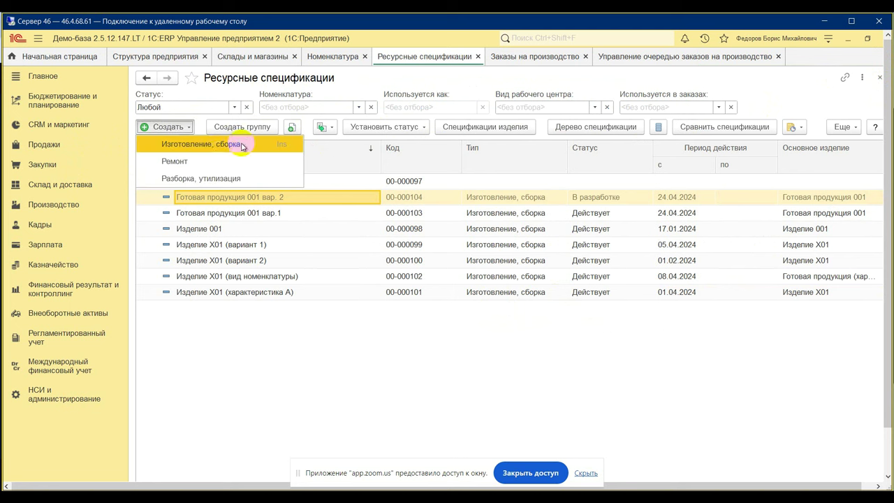
left_click(187, 146)
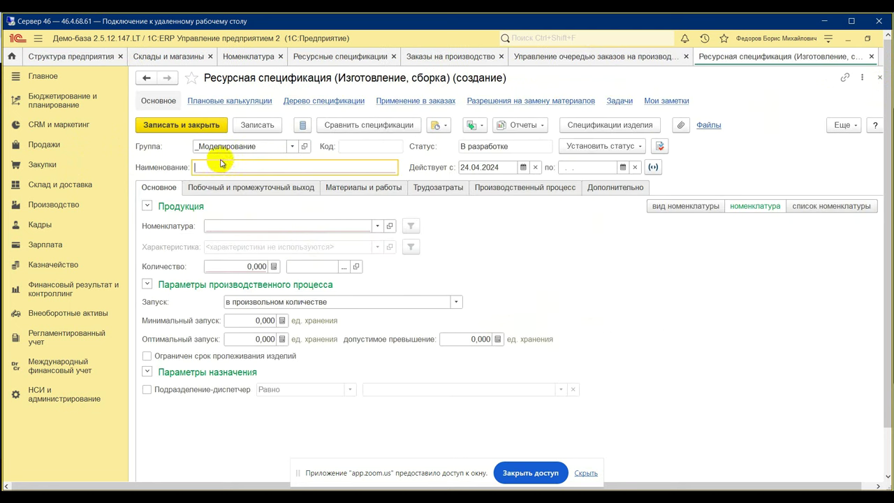
left_click(273, 227)
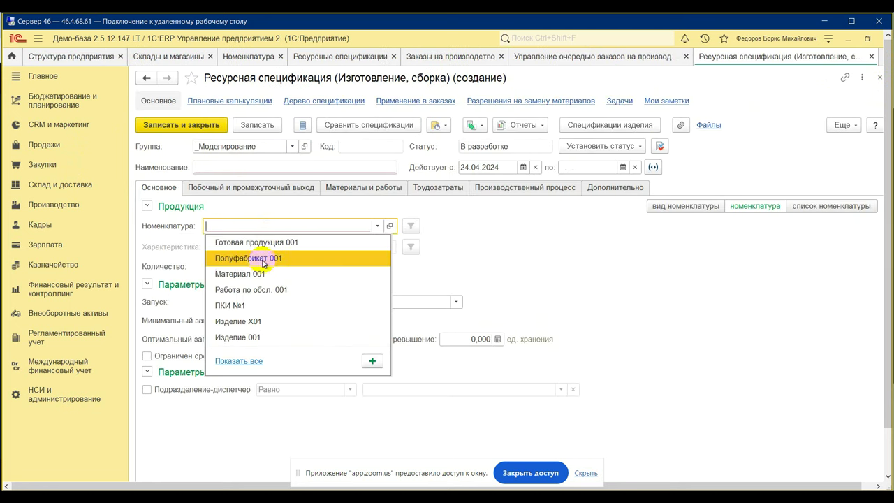
left_click(260, 257)
left_click(245, 267)
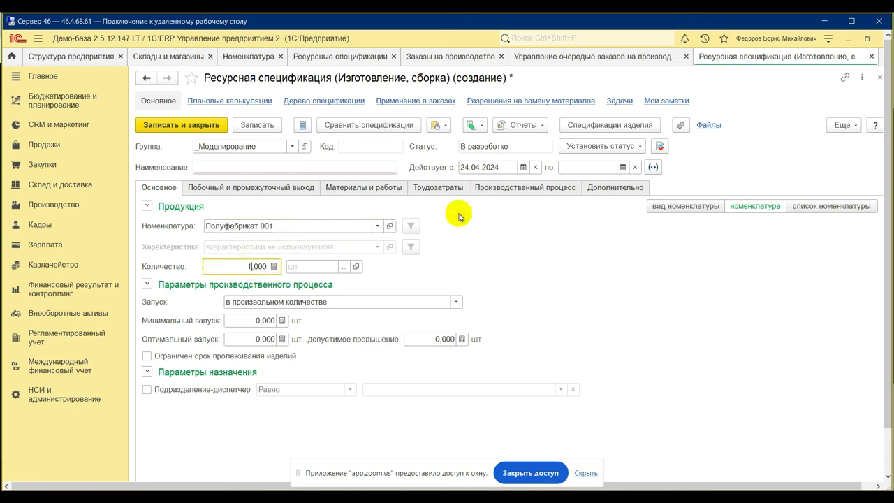
type("1")
left_click(344, 266)
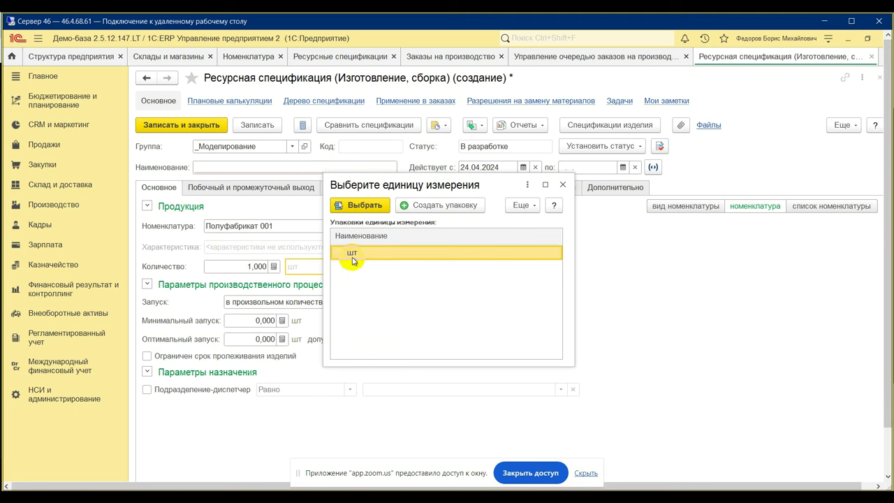
double_click(396, 255)
Name the new resource specification Полуфабрикат 001, matching its product item.
left_click(294, 224)
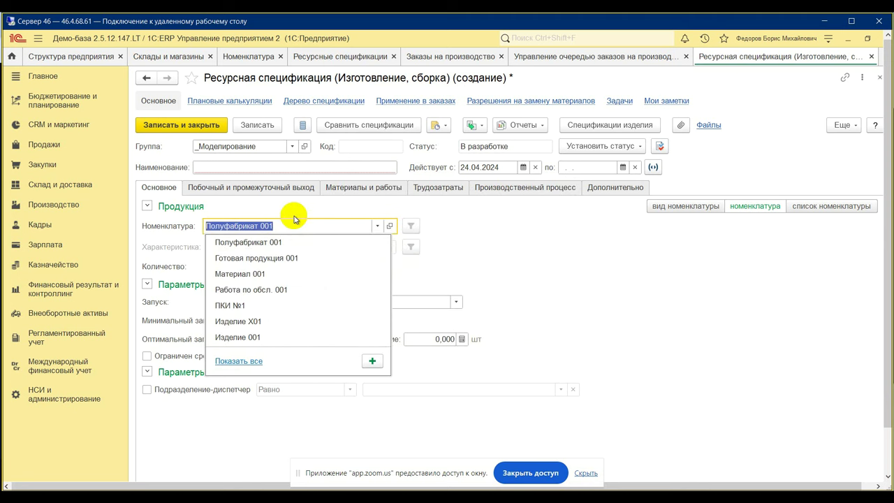
left_click(261, 166)
key("Return")
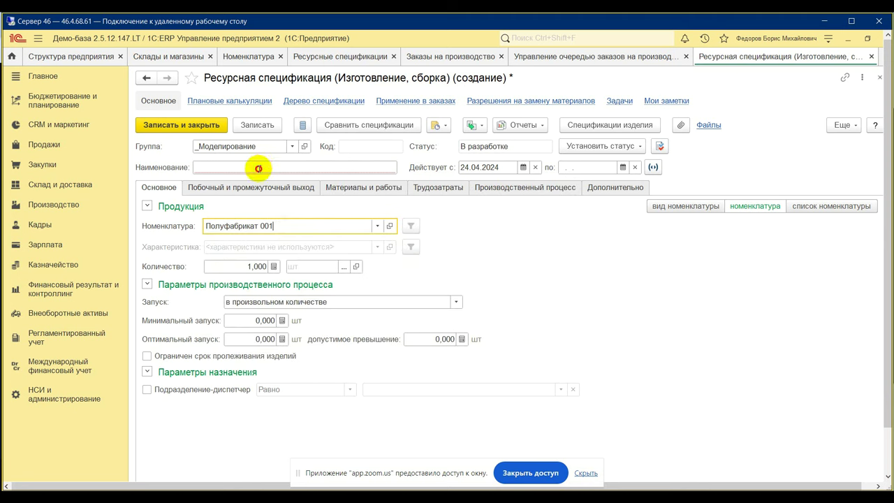
left_click(258, 168)
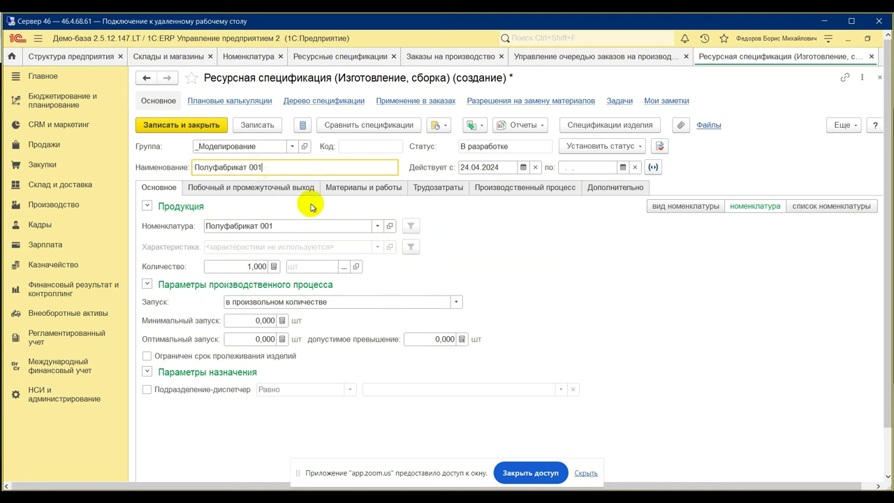
left_click(367, 187)
left_click(174, 207)
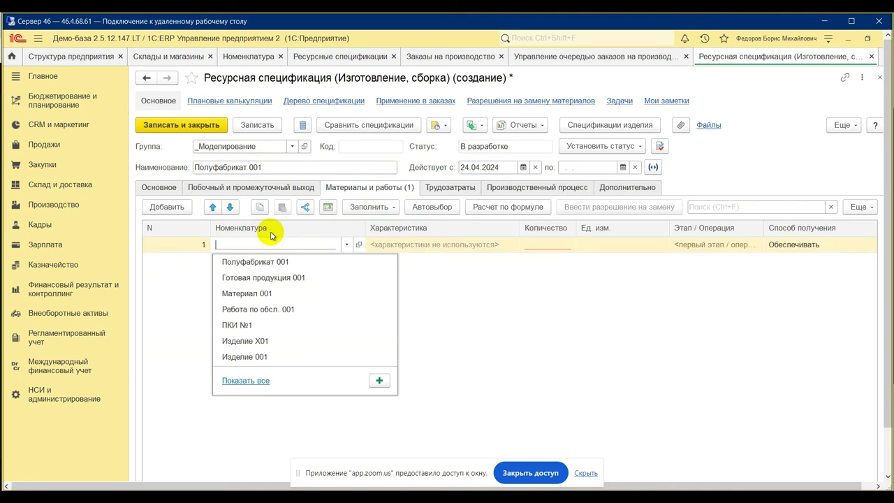
left_click(266, 299)
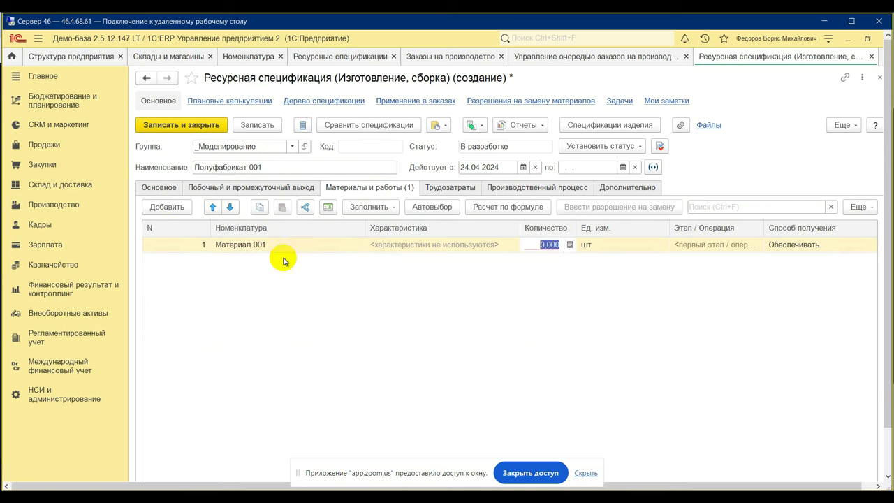
left_click(286, 241)
left_click(282, 245)
left_click(281, 244)
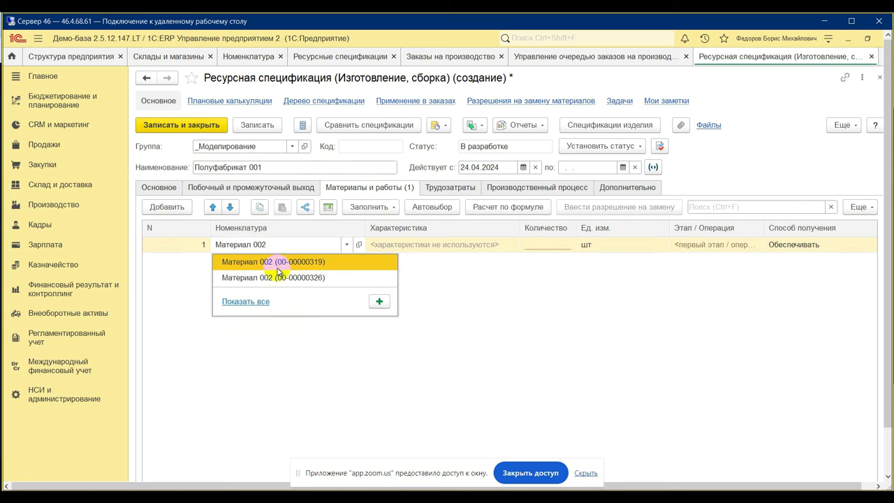
left_click(279, 262)
Add a second material row with Материал 003 as its item.
left_click(167, 206)
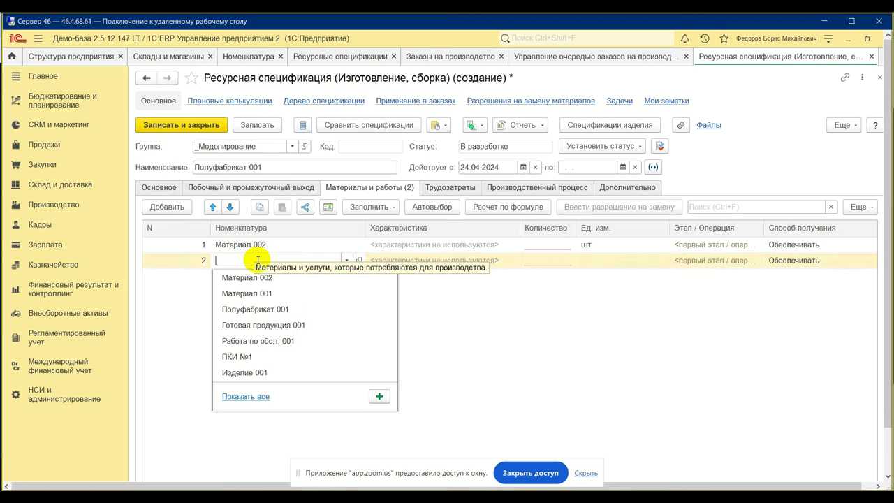
left_click(256, 279)
left_click(274, 259)
type("3")
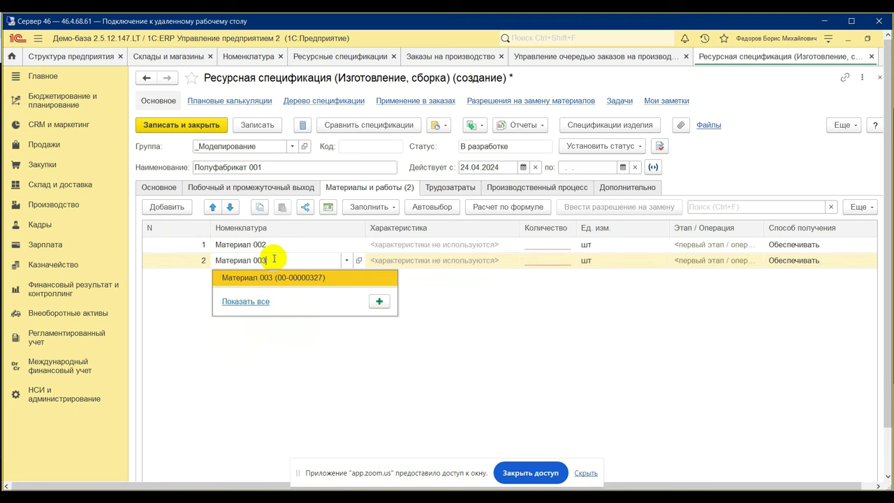
left_click(333, 278)
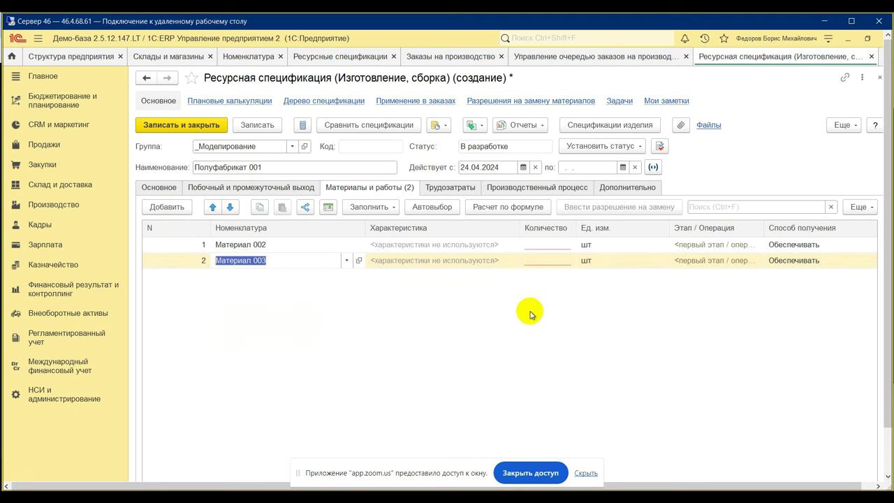
Set the quantity of both Материал 002 and Материал 003 to 1 шт.
left_click(552, 245)
type("1")
left_click(545, 260)
type("1")
key("Return")
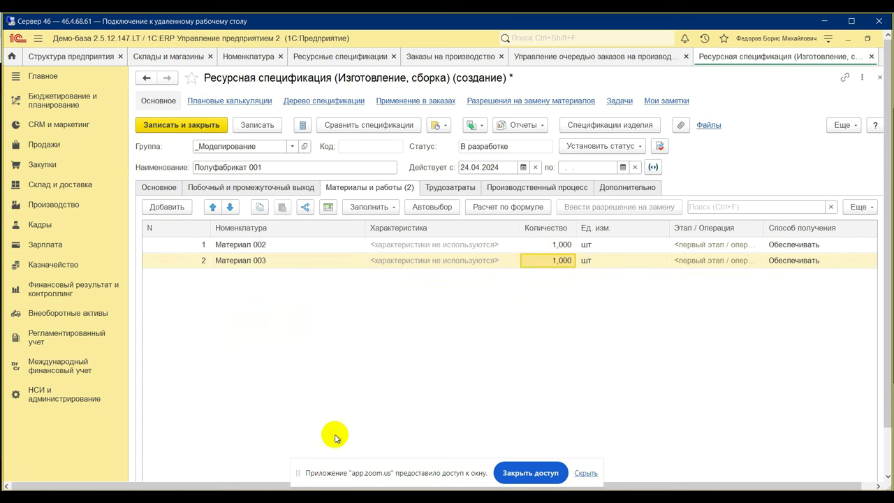
Assign the costing item Материалы основные to both material rows.
left_click(842, 244)
key("Tab")
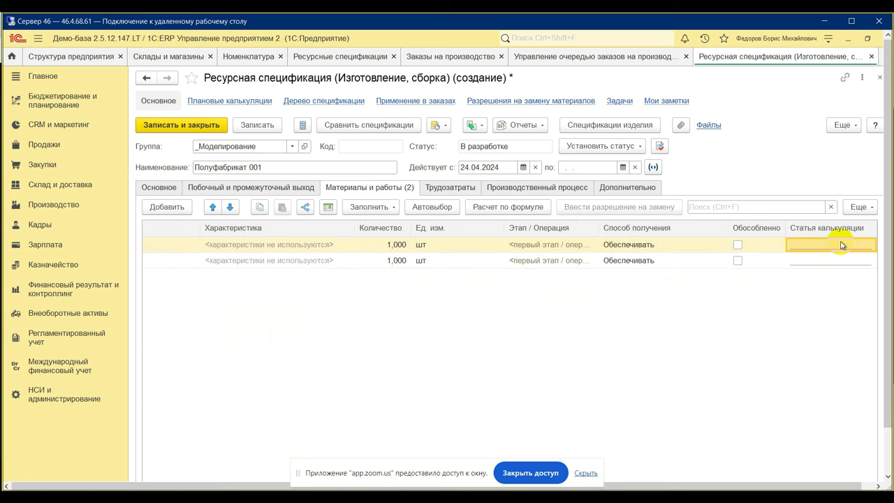
type("м")
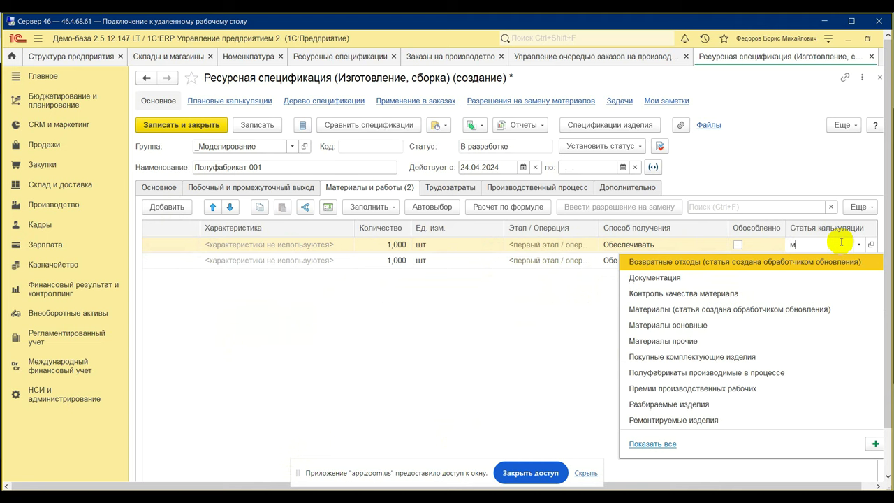
left_click(722, 326)
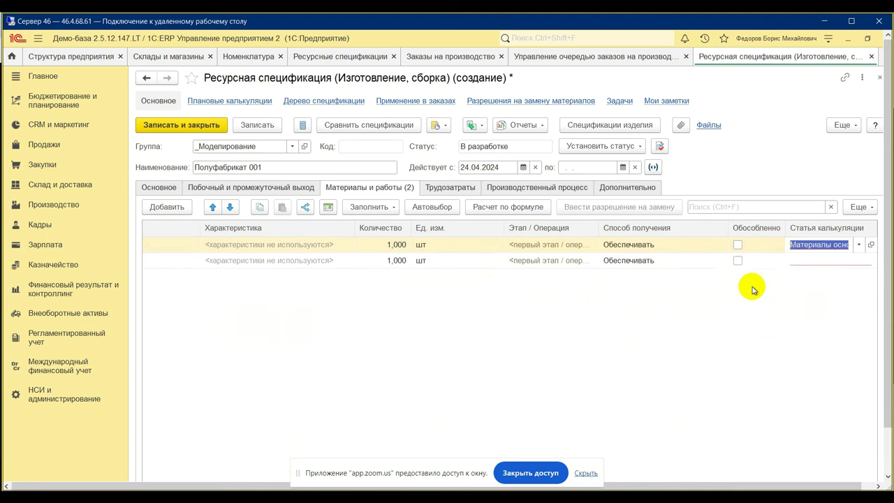
left_click(805, 261)
left_click(758, 277)
Add a stage to the production process, agreeing to save the specification, and assign the stage to department _Цех №01.
left_click(513, 187)
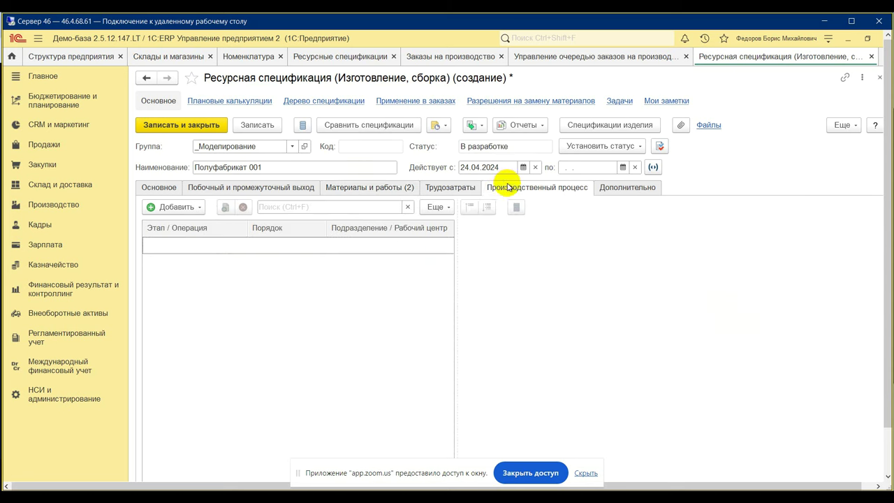
left_click(151, 206)
left_click(200, 225)
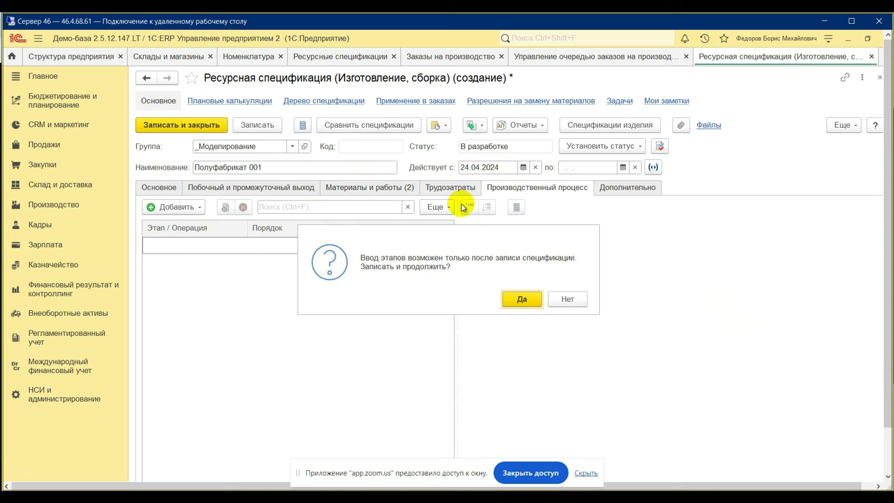
left_click(521, 299)
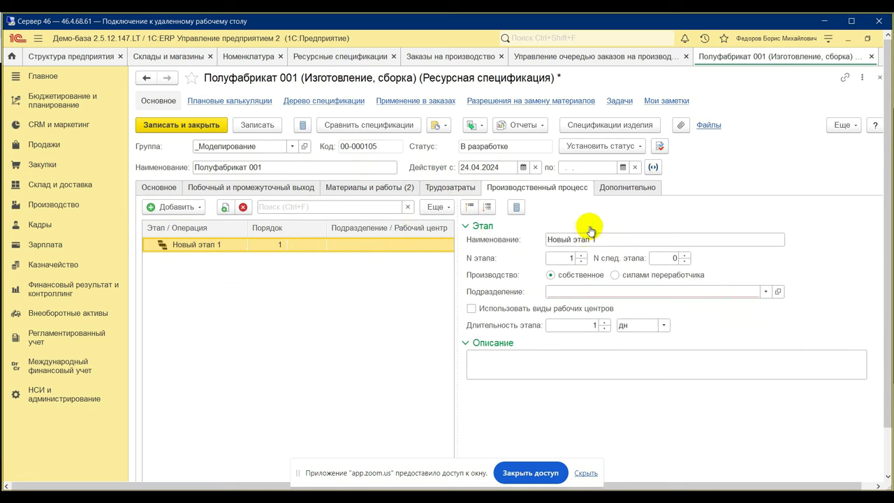
left_click(555, 292)
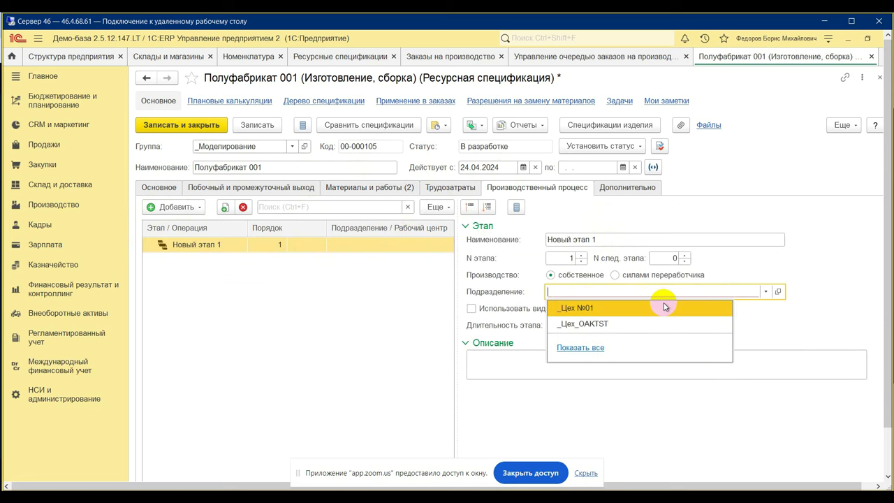
left_click(656, 304)
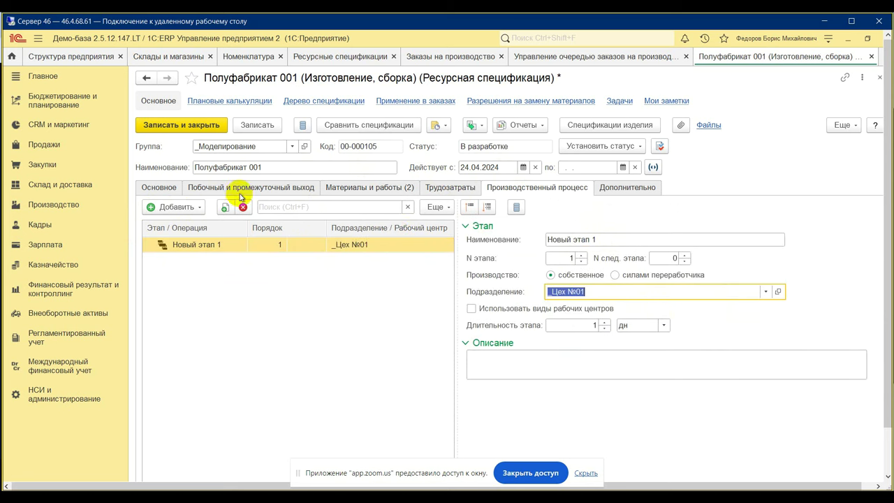
Check the specification's materials and product, set its status to Действует, and save and close it.
left_click(244, 192)
left_click(381, 189)
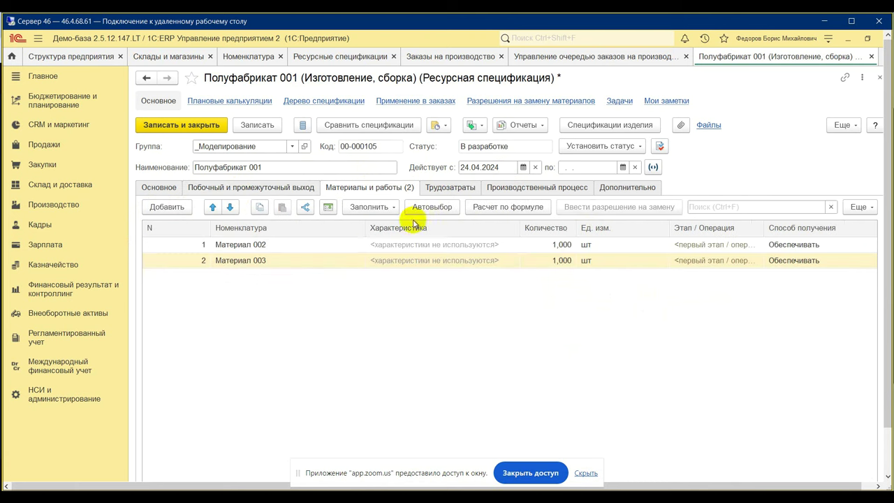
left_click(159, 189)
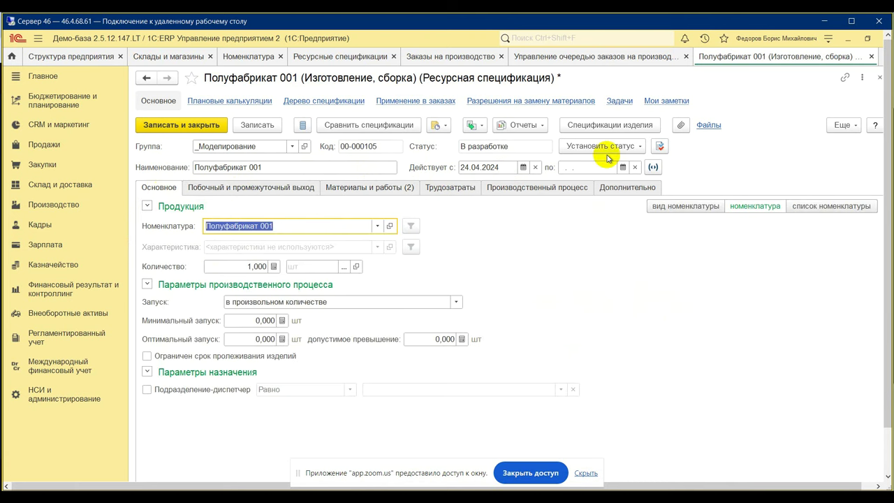
left_click(634, 146)
left_click(619, 184)
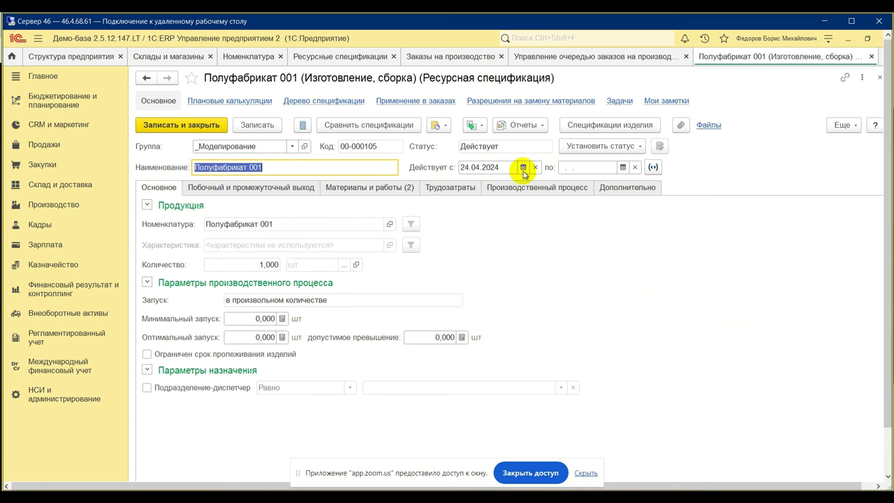
left_click(211, 134)
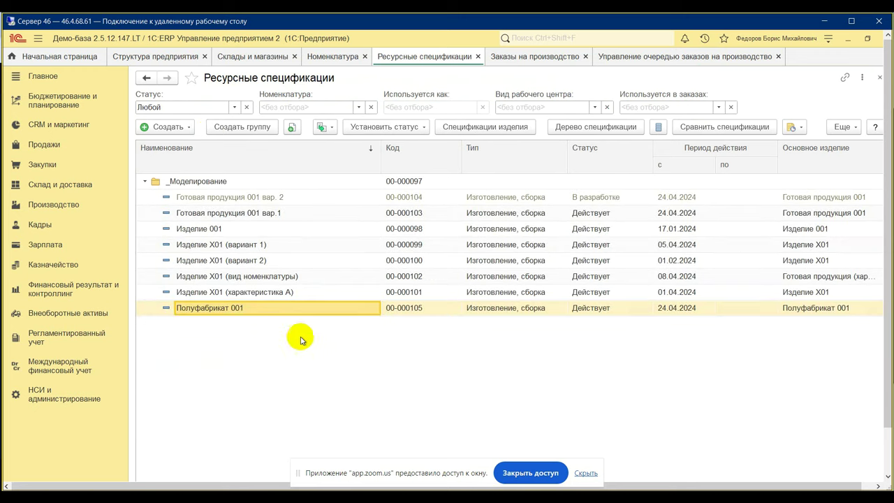
In specification Готовая продукция 001 вар. 2, set Полуфабрикат 001 to be produced by the resource specification Полуфабрикат 001.
left_click(256, 198)
double_click(260, 198)
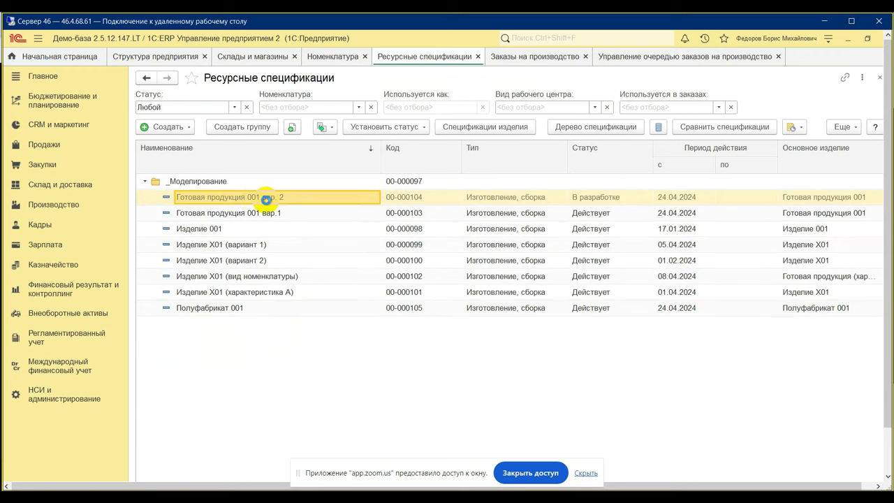
left_click(389, 190)
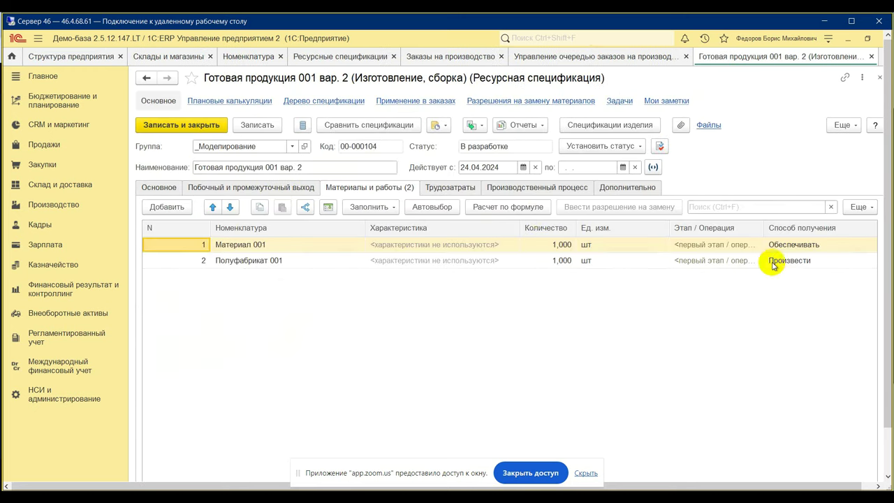
left_click(804, 265)
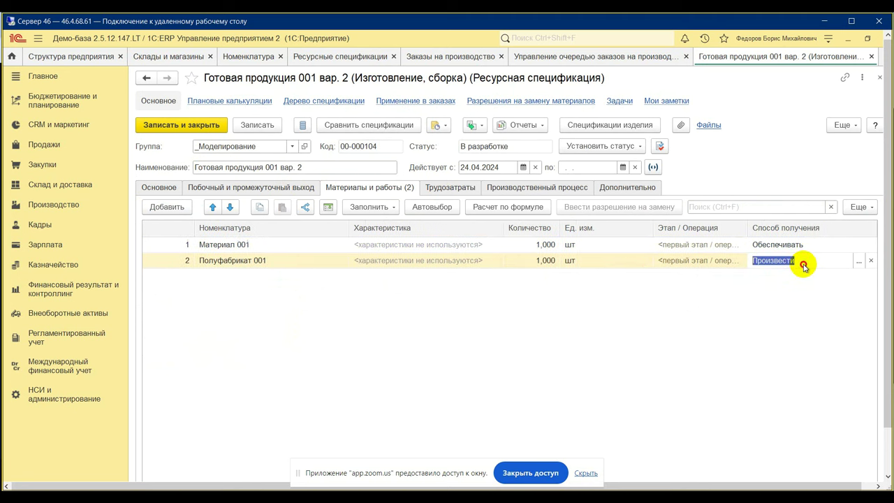
left_click(860, 263)
left_click(581, 277)
left_click(510, 305)
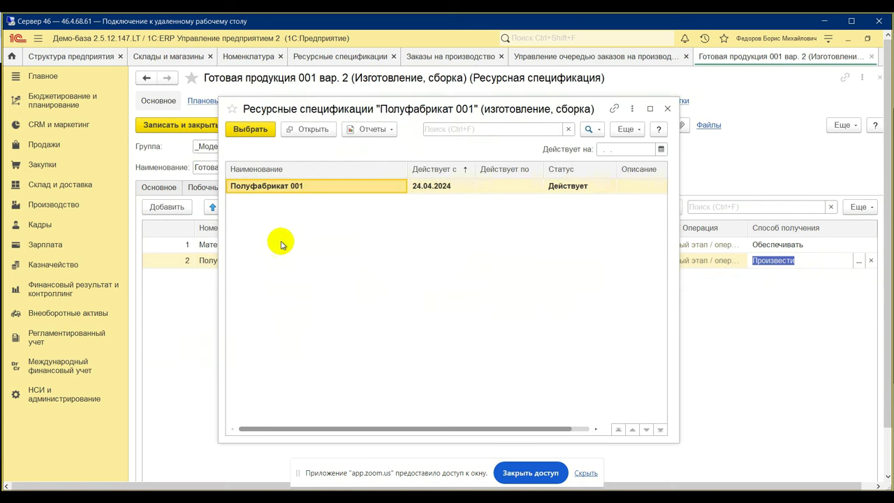
double_click(283, 190)
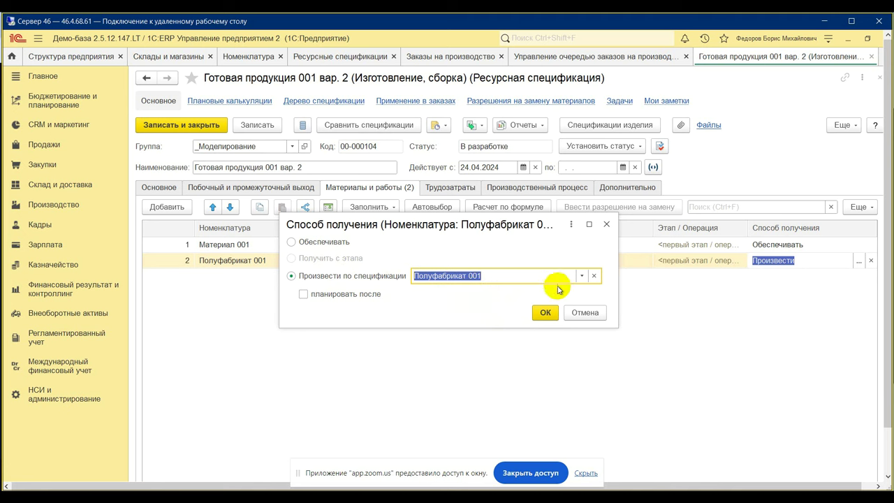
left_click(546, 314)
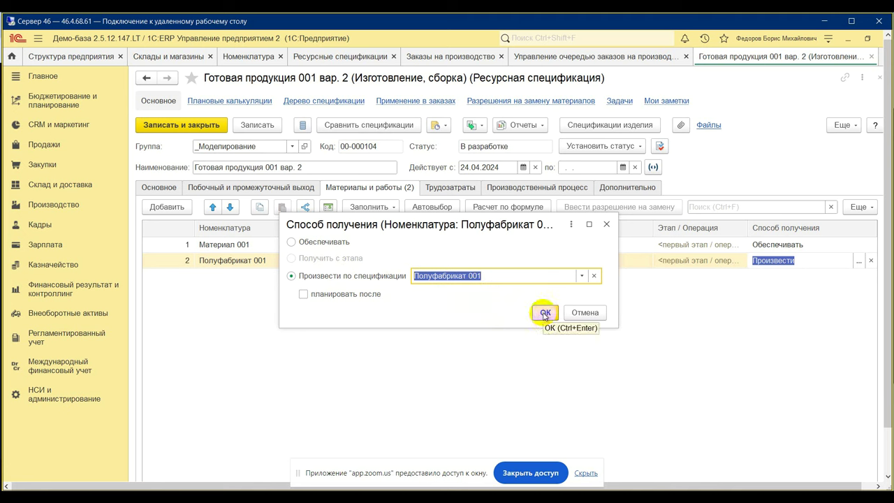
left_click(545, 314)
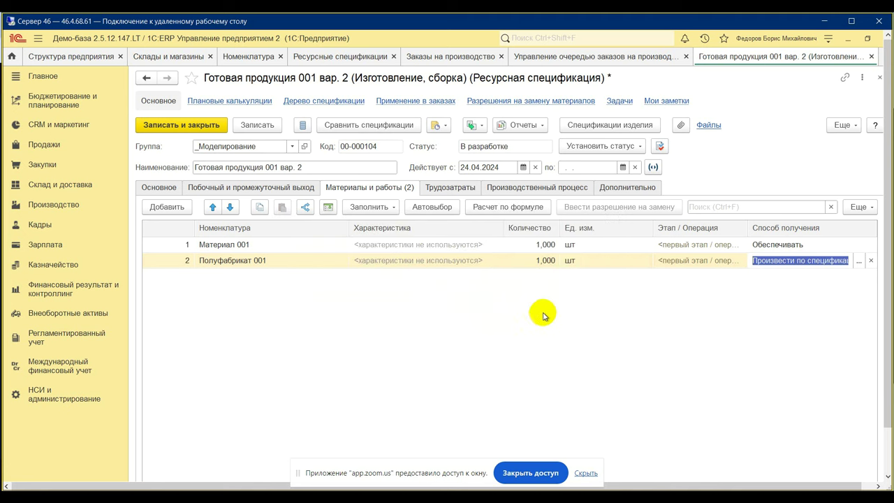
Set the status of Готовая продукция 001 вар. 2 to Действует, and save and close the specification.
left_click(606, 146)
left_click(600, 176)
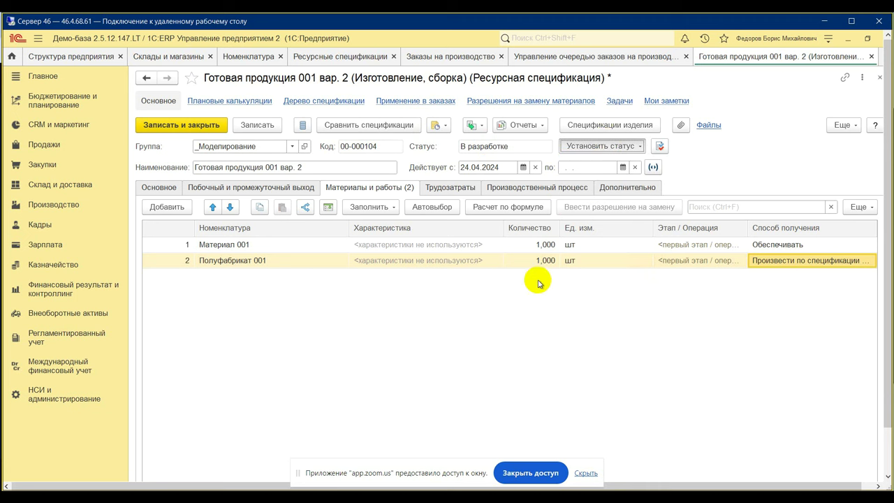
left_click(178, 123)
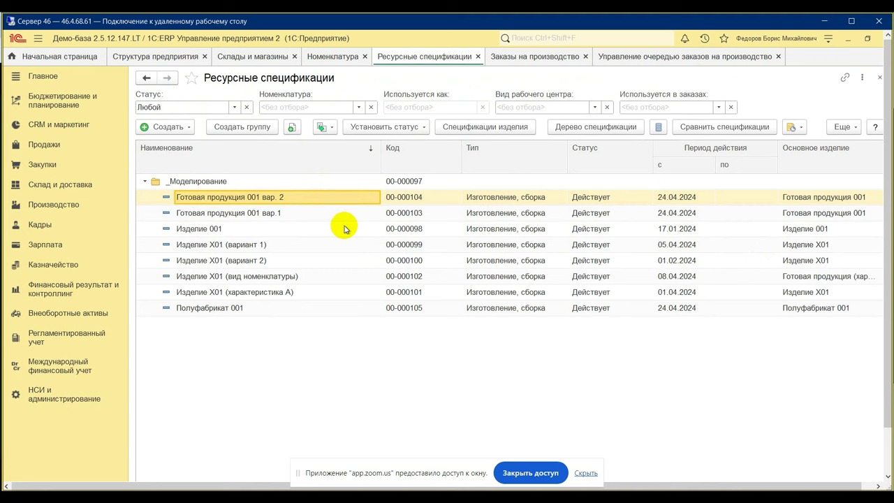
Create a new production order by copying the most recent order in the production orders list.
left_click(544, 58)
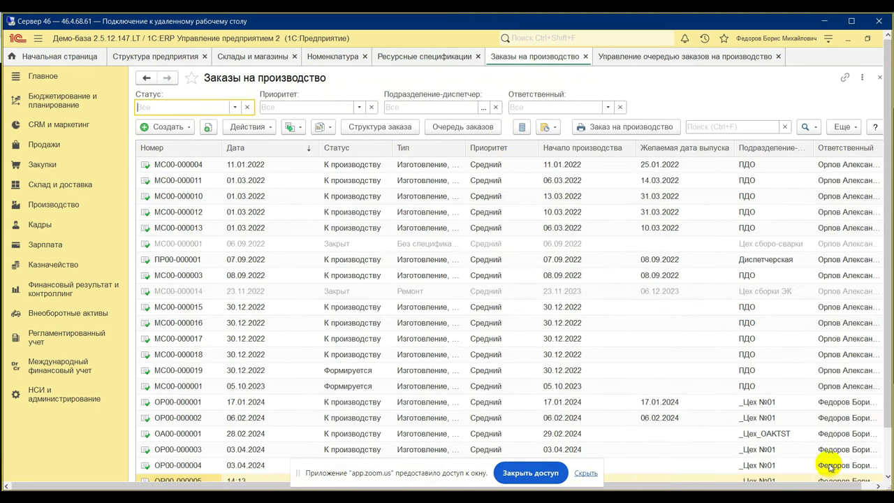
left_click(888, 447)
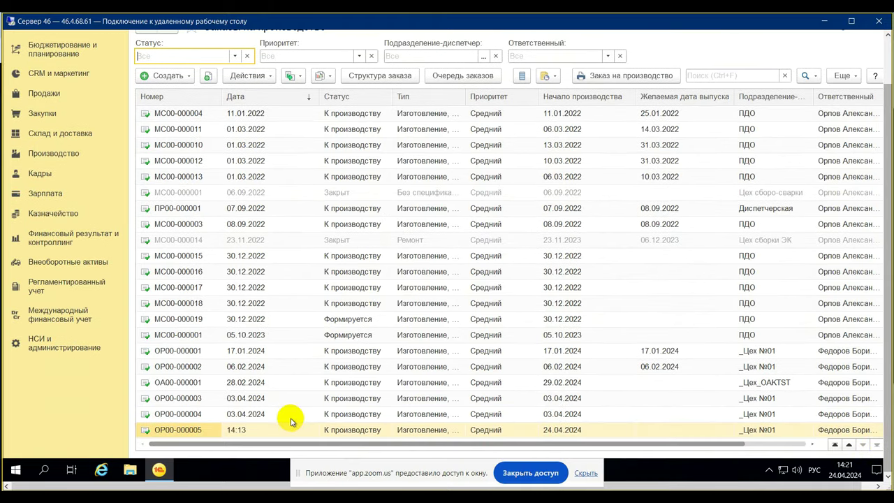
left_click(266, 430)
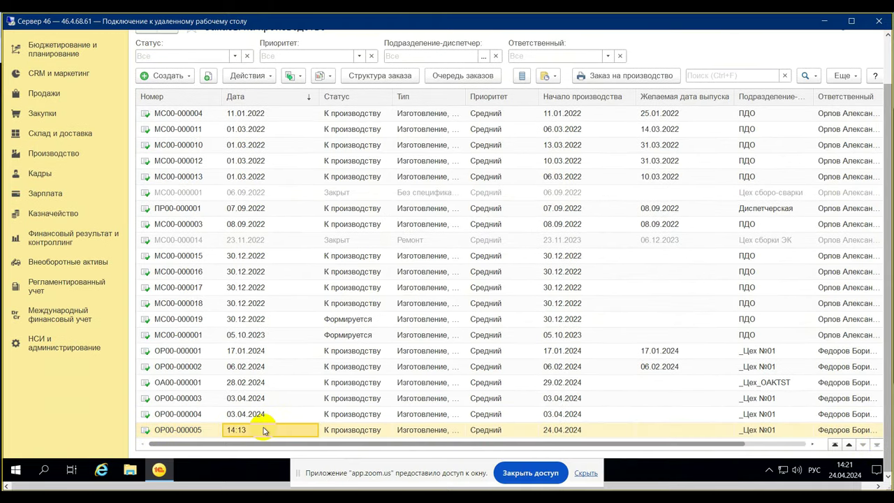
right_click(265, 430)
left_click(329, 250)
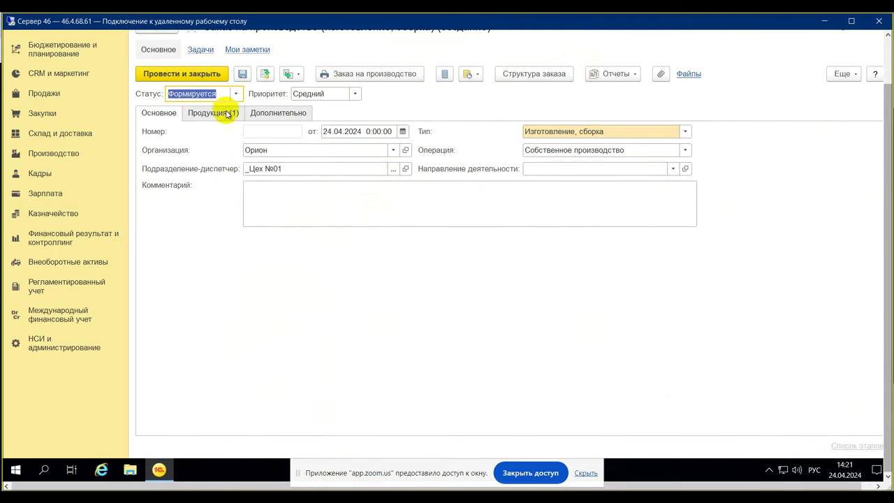
In the new production order, set the specification of the Готовая продукция 001 line to Готовая продукция 001 вар. 2.
left_click(201, 113)
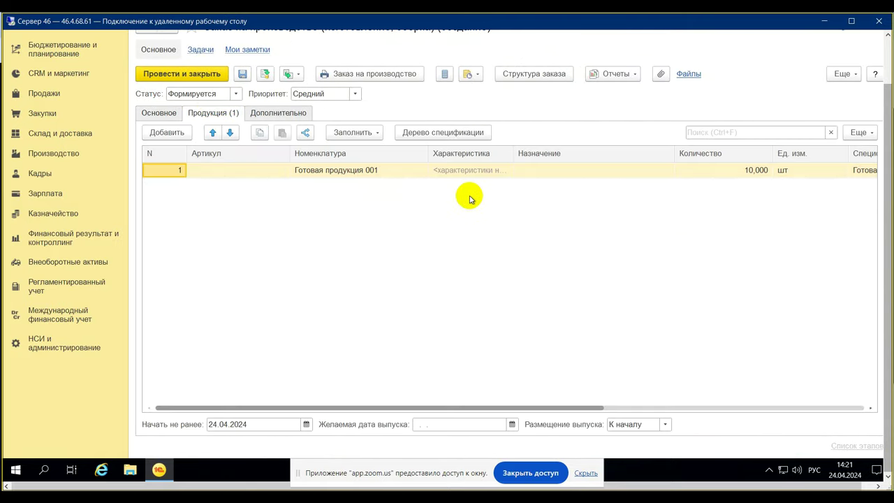
left_click_drag(453, 408, 579, 399)
double_click(719, 169)
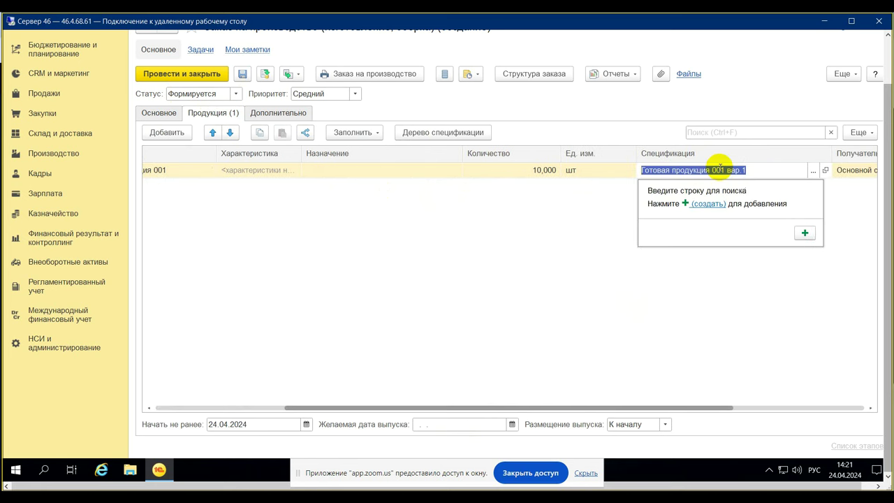
left_click(815, 171)
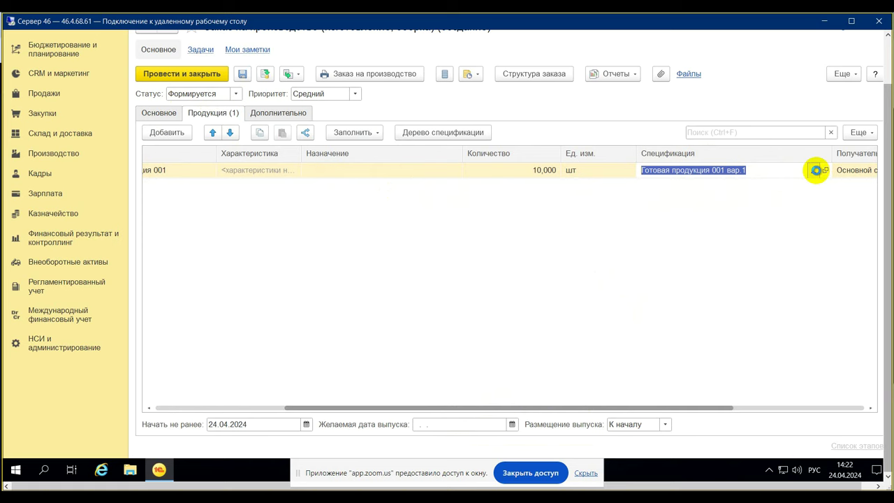
double_click(328, 134)
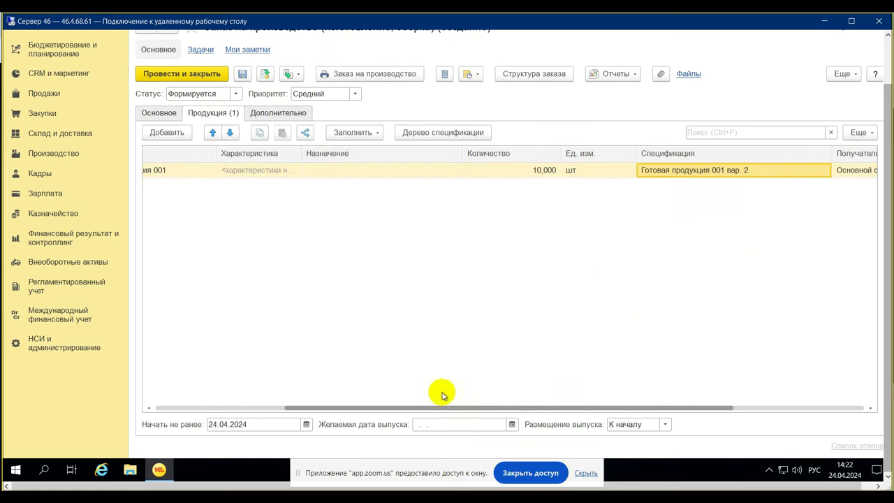
left_click_drag(425, 410, 156, 399)
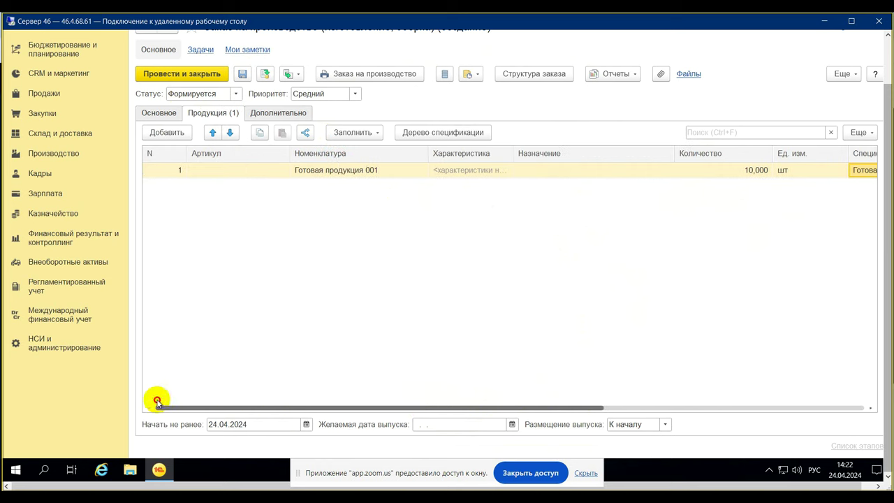
Set the production order's status to К производству, and post and close the order.
left_click(234, 94)
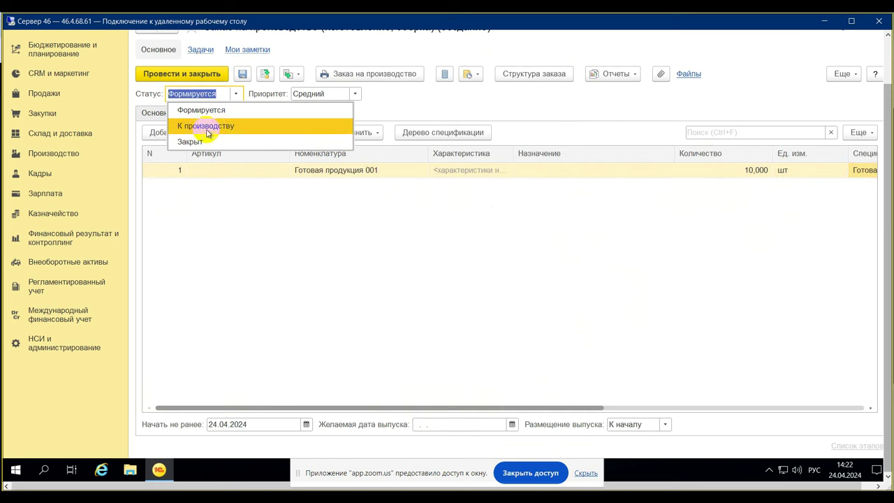
left_click(206, 126)
left_click(207, 74)
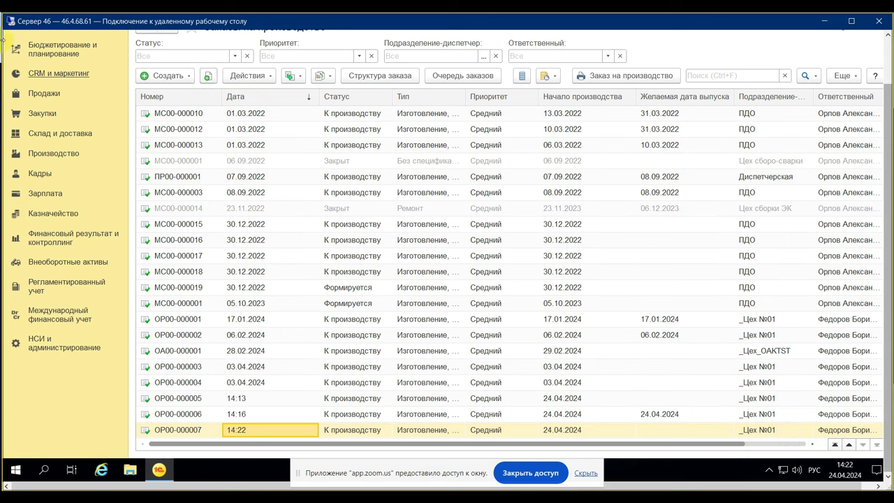
Open production order queue management (Управление очередью заказов) and select the newly posted order ОР00-000007.
left_click(75, 156)
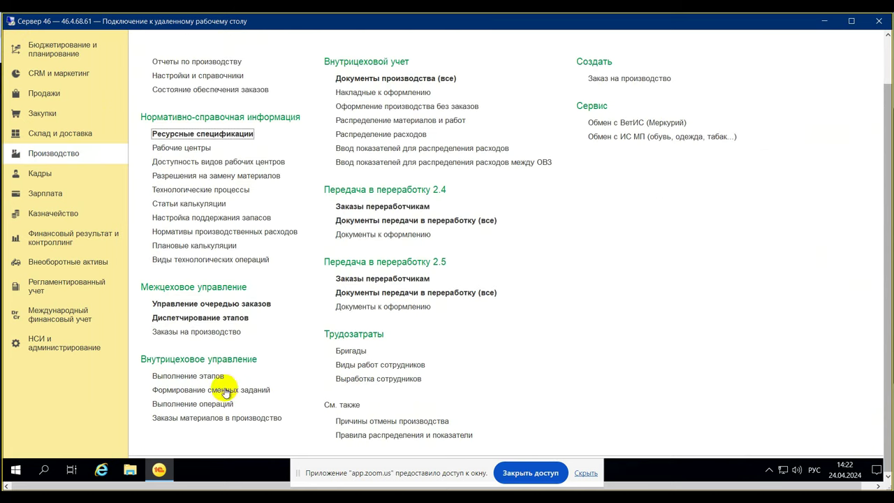
left_click(251, 305)
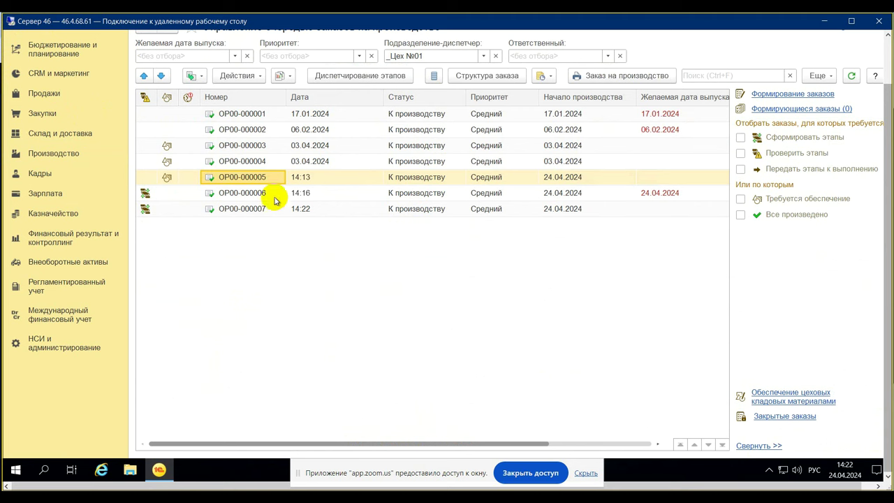
left_click(252, 208)
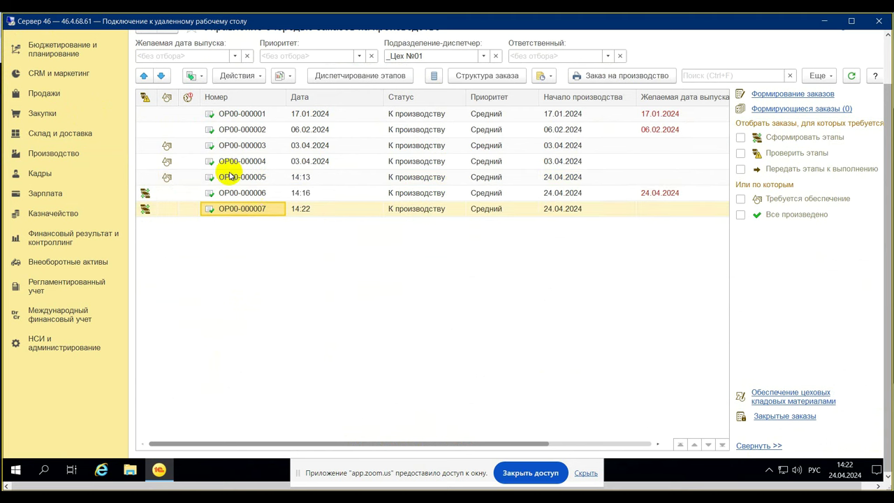
Generate the production stages for the last order in the queue with the reservation, stock-use and hand-over options switched off.
left_click(202, 75)
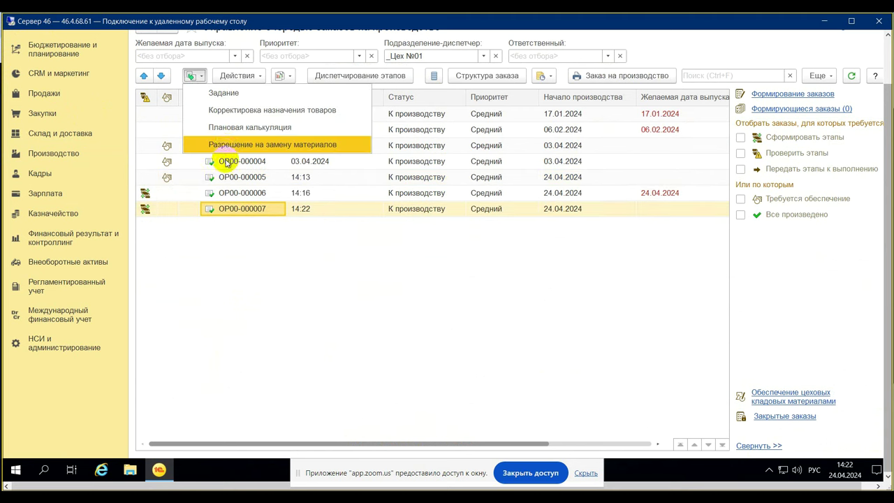
left_click(238, 76)
left_click(278, 95)
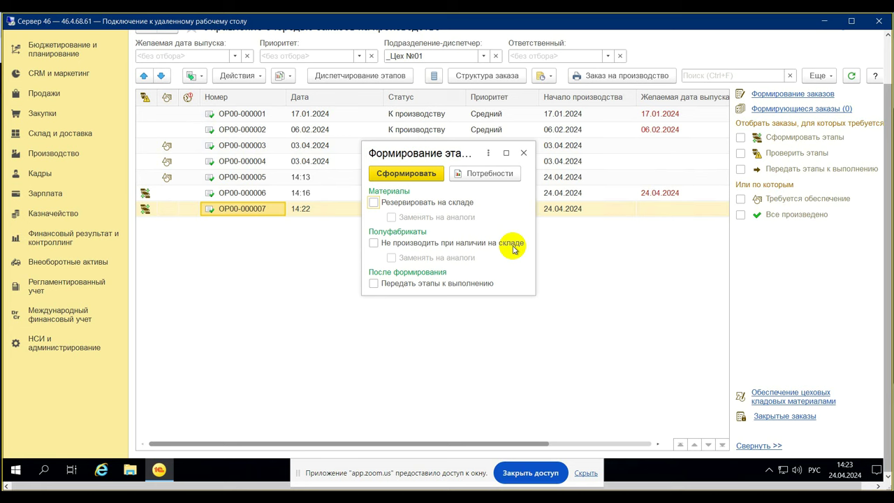
left_click(408, 178)
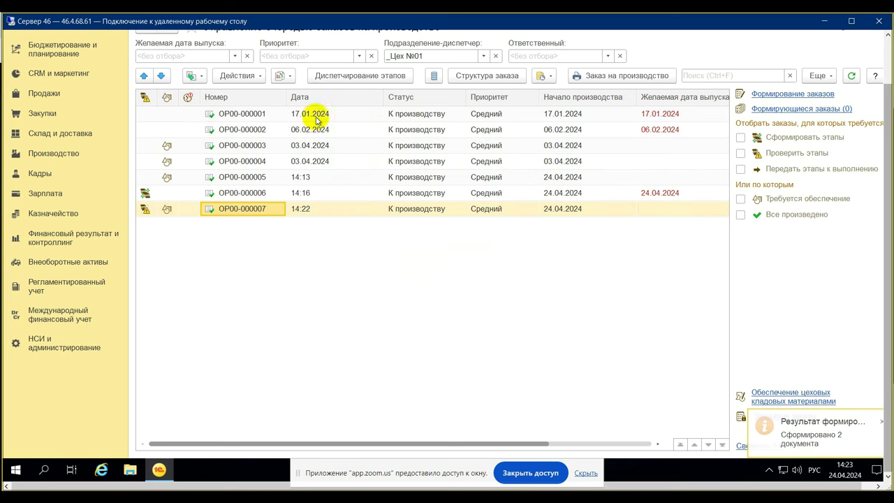
Open stage dispatching for the order and review the second stage's supply list (Обеспечение), closing the stage when finished.
left_click(356, 74)
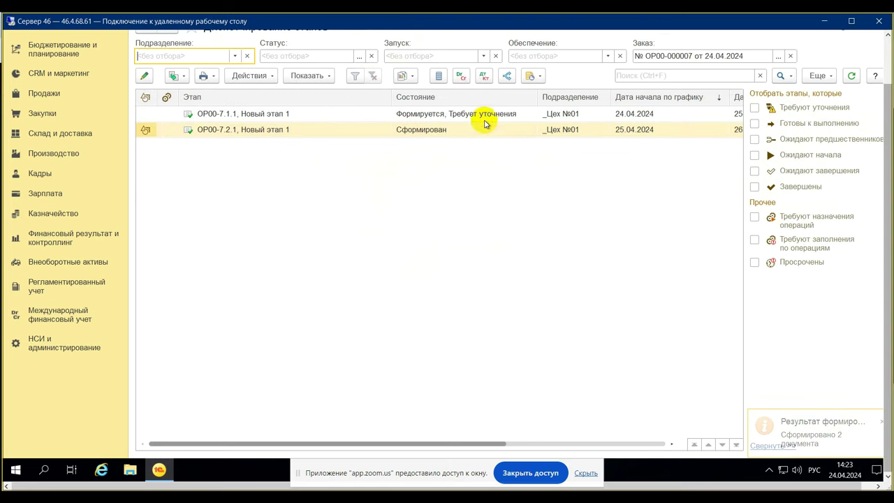
left_click(444, 131)
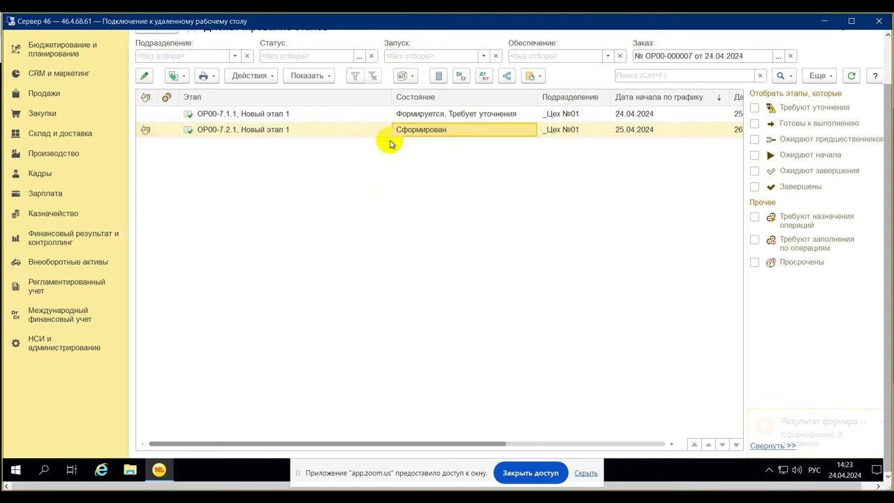
left_click(423, 129)
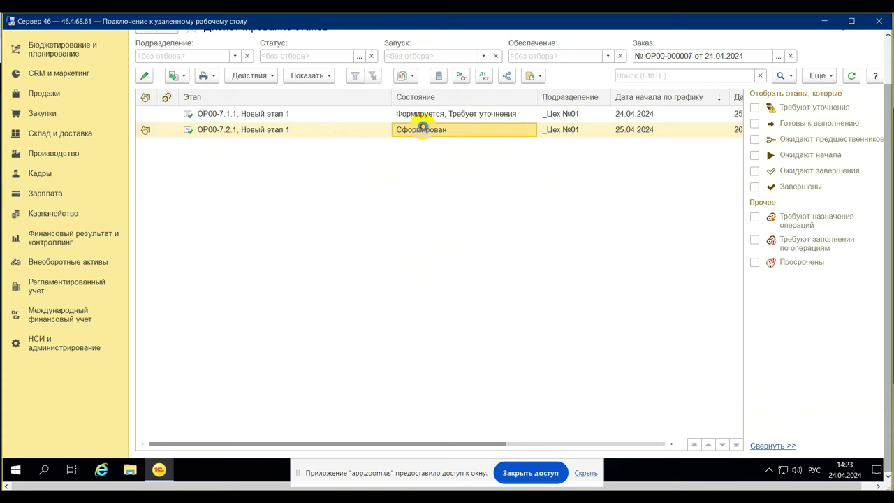
double_click(423, 130)
left_click(224, 113)
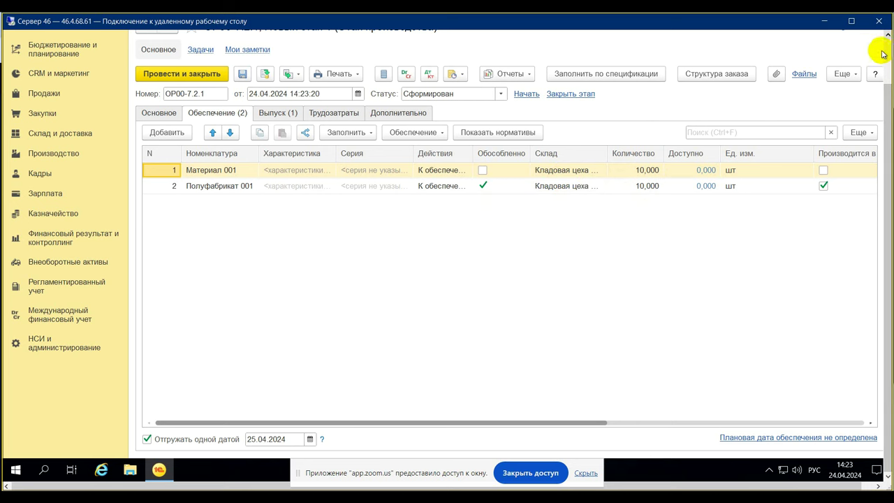
left_click_drag(887, 84, 887, 33)
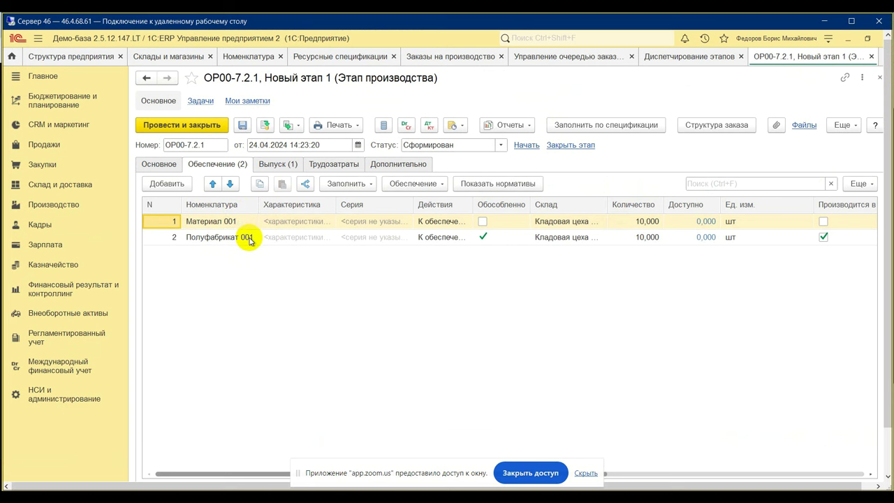
left_click(879, 78)
Open the order's first production stage and show its supply list (Обеспечение).
left_click(250, 164)
double_click(250, 164)
left_click(217, 164)
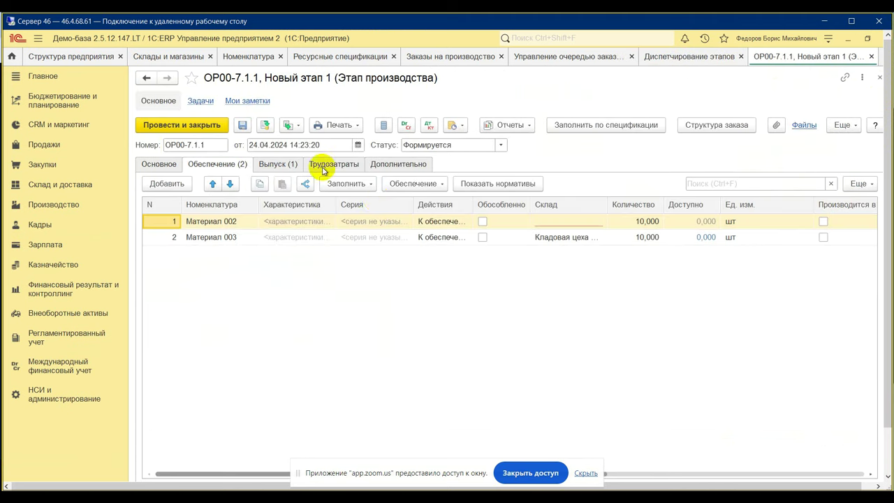
Set the supply scheme of item Материал 002 to _Материалы(моделирование) and save its card.
left_click(229, 221)
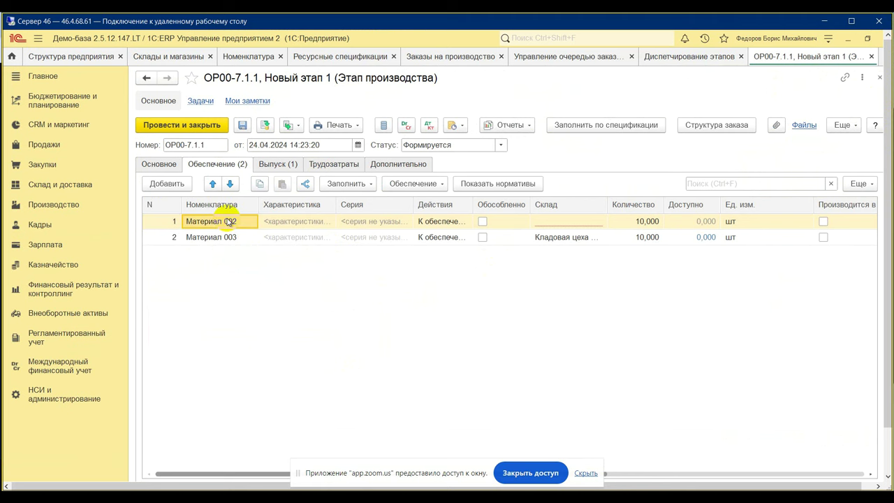
left_click(229, 222)
left_click(250, 221)
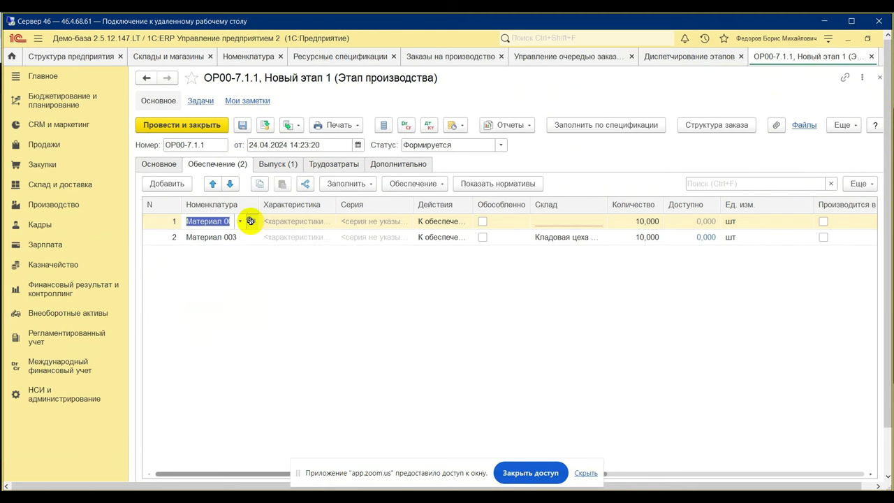
scroll(320, 414, "down", 2)
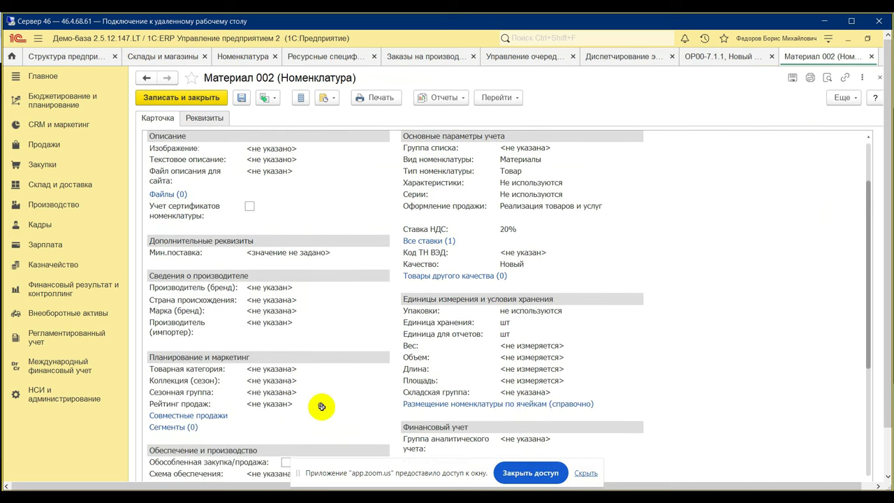
scroll(321, 407, "down", 2)
left_click(270, 404)
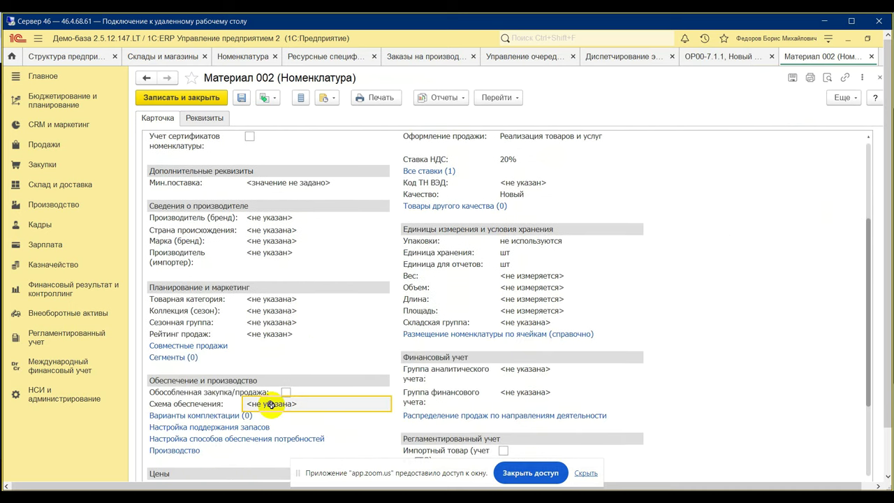
left_click(387, 306)
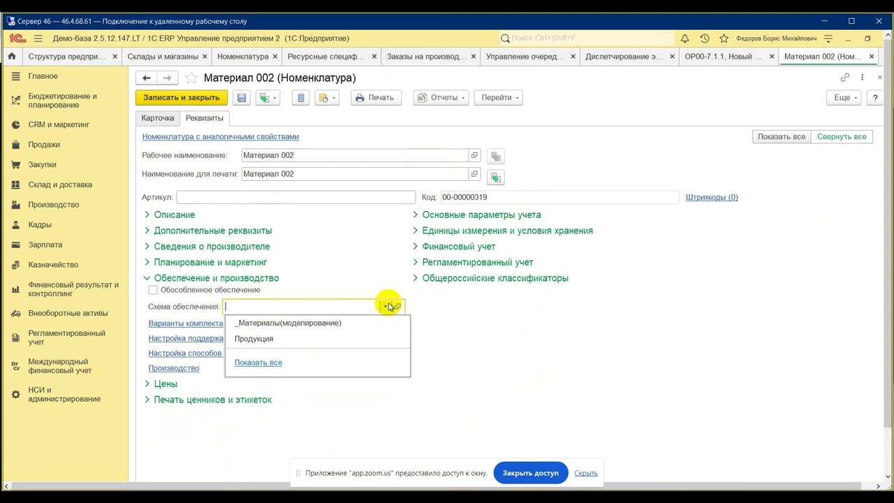
left_click(329, 323)
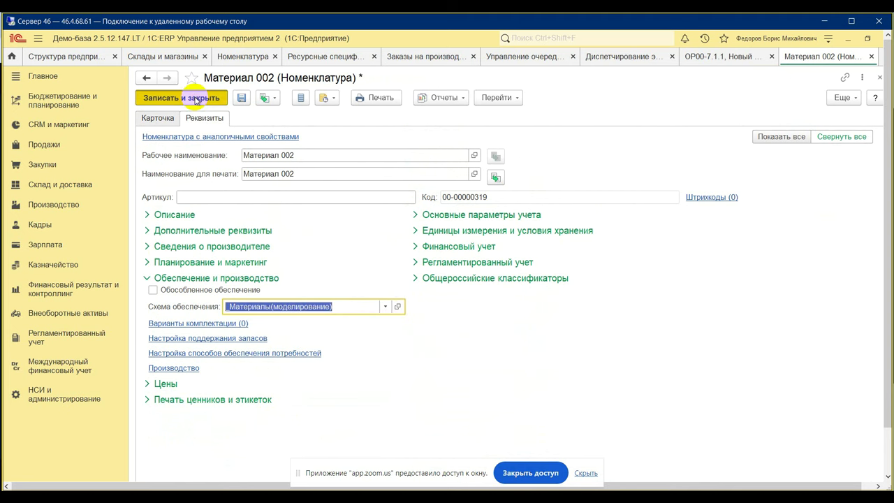
left_click(196, 98)
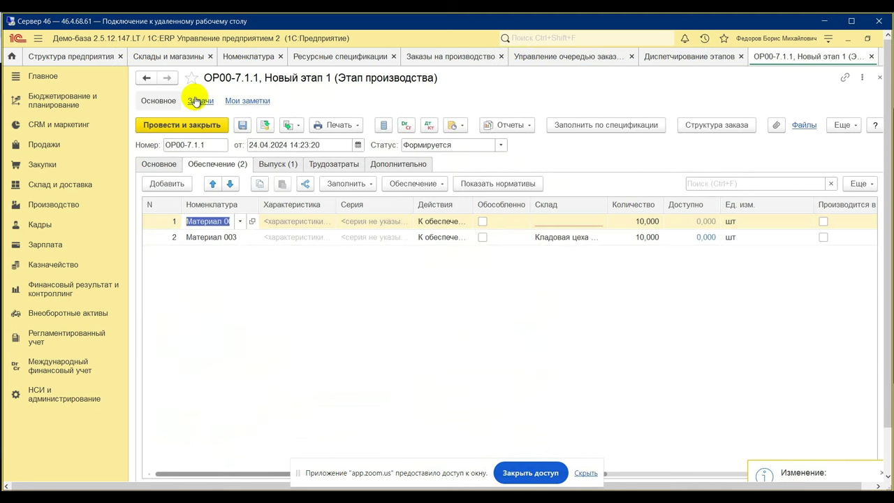
Set the warehouse for Материал 002 to Кладовая цеха №01 in the first stage, and post and close the stage.
left_click(552, 222)
left_click(590, 222)
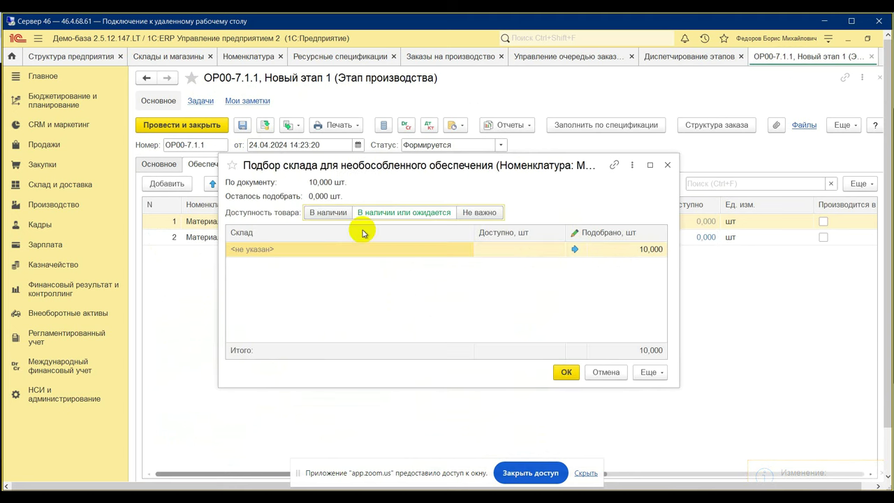
left_click(606, 371)
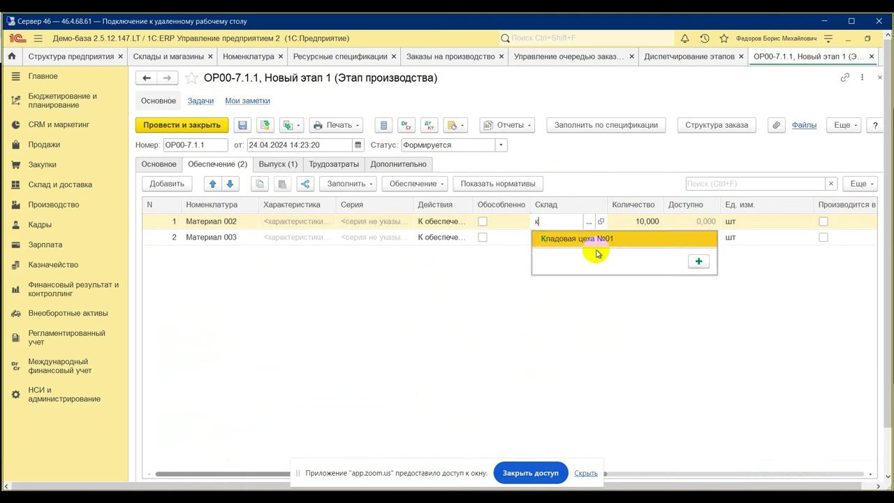
left_click(596, 246)
left_click(611, 322)
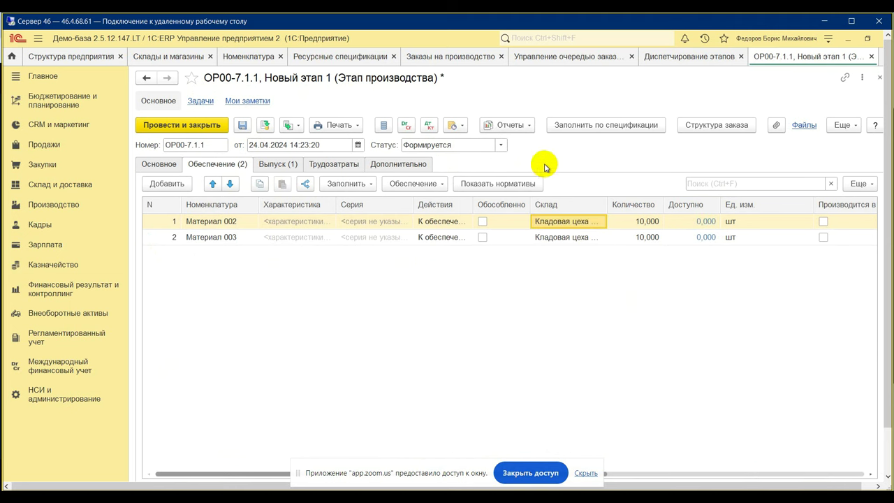
left_click(202, 125)
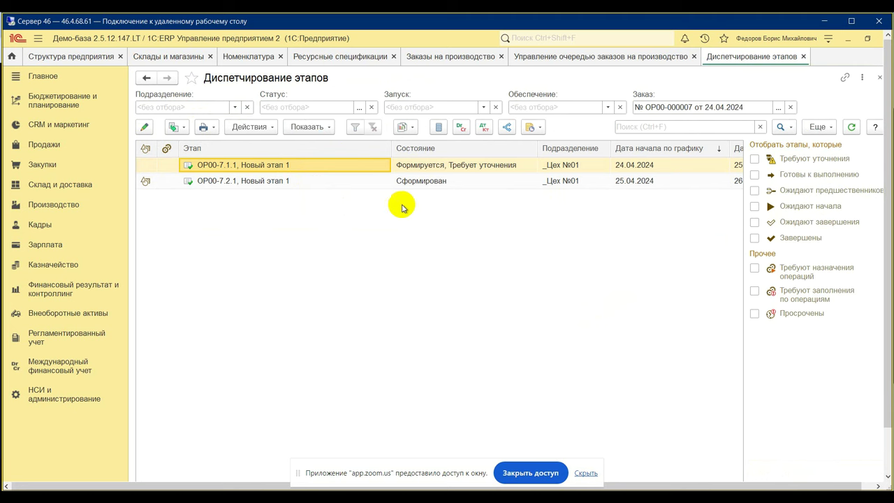
Reopen the second production stage, examine the actions and separate-supply flags of its components, and close it.
left_click(416, 183)
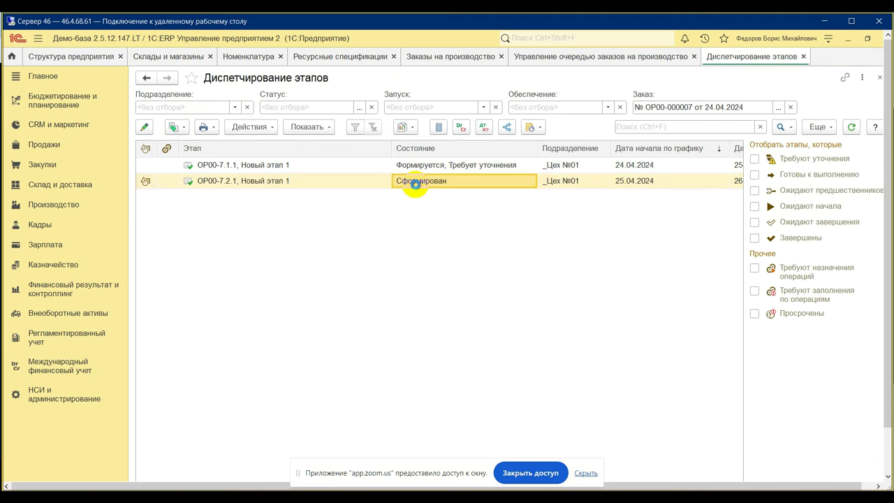
double_click(416, 183)
left_click(212, 167)
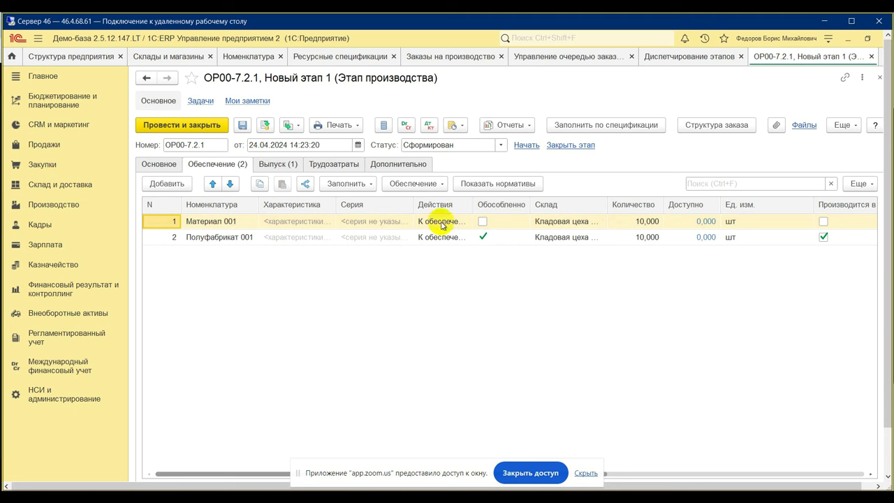
left_click(871, 56)
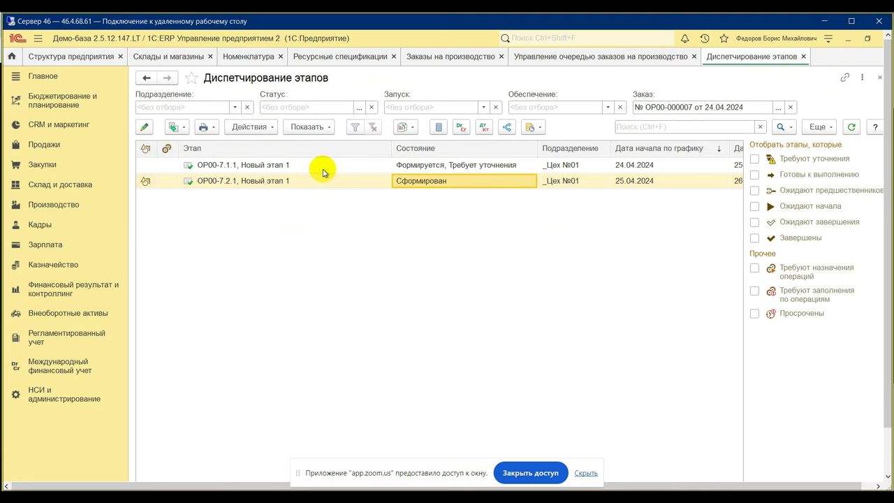
Examine the first stage's output (Выпуск) with the Назначение column widened, closing the stage and the dispatching list when finished.
double_click(286, 166)
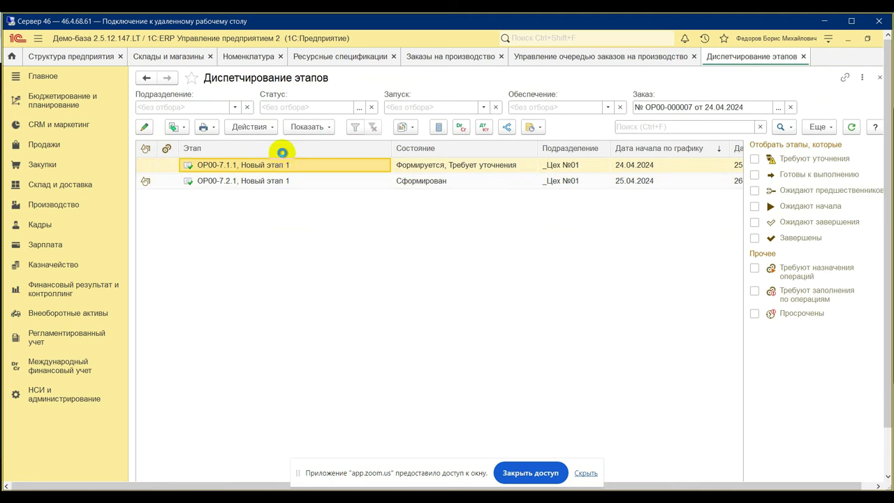
left_click(289, 164)
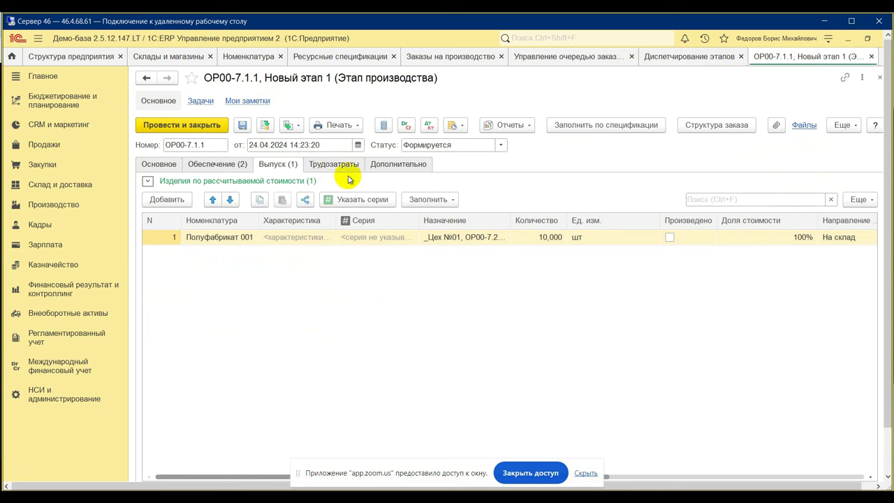
left_click_drag(514, 221, 657, 220)
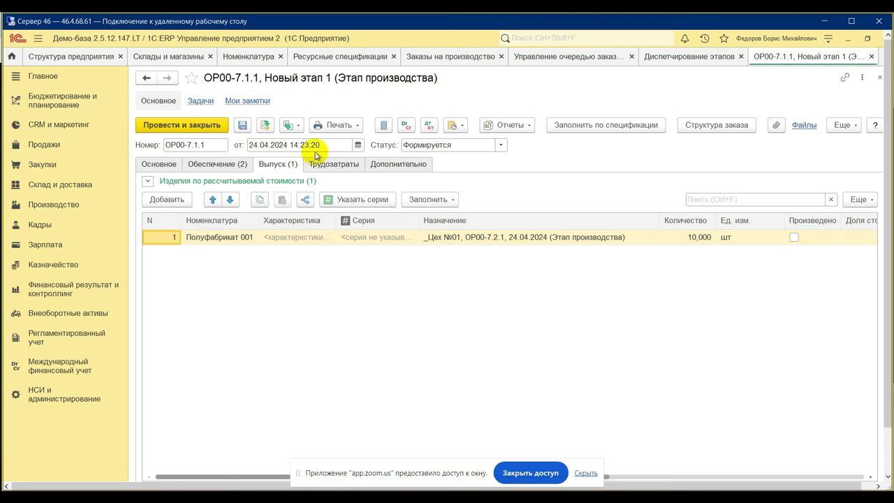
left_click(872, 56)
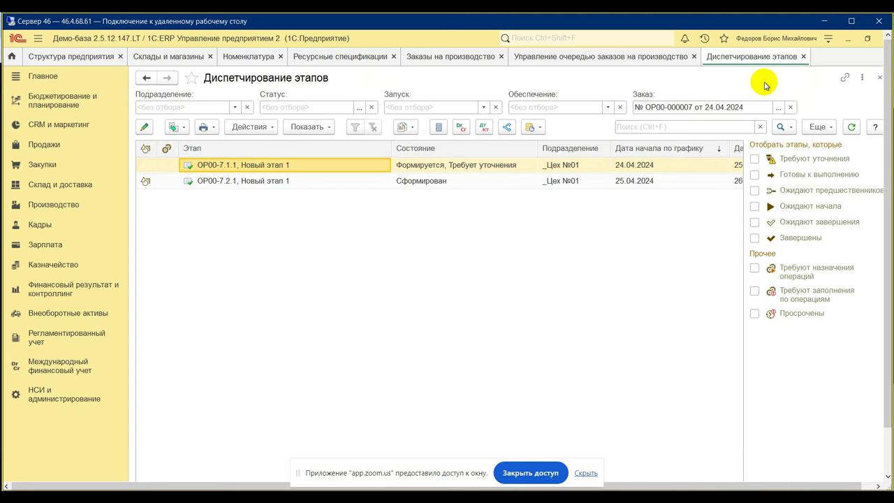
left_click(803, 55)
Switch to the Zoom webinar, read the latest conference chat messages, and return to 1C:ERP.
key("alt+Tab")
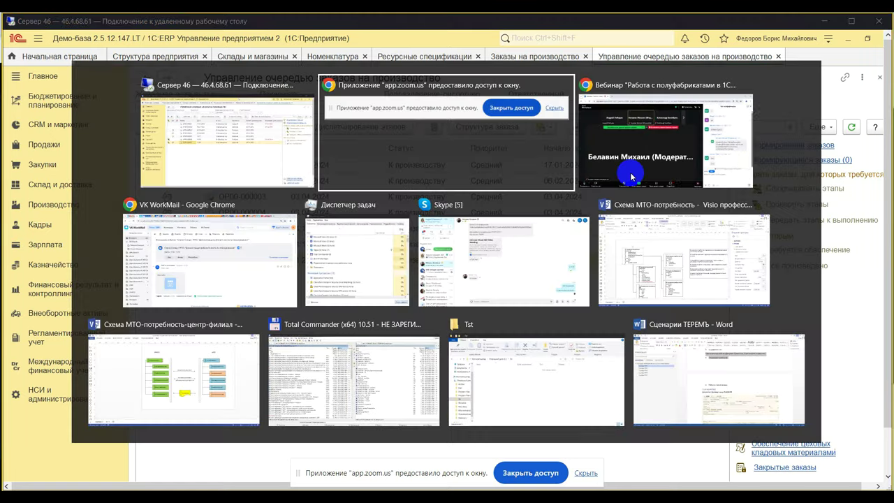
left_click(631, 177)
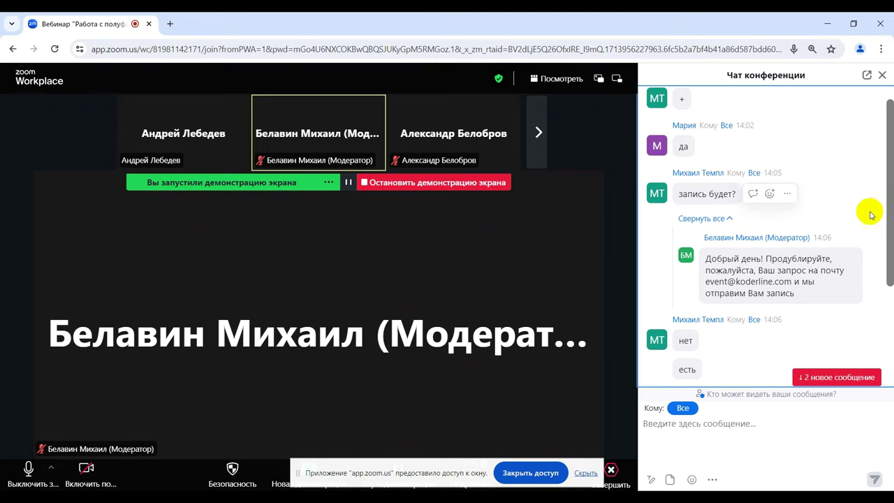
scroll(803, 313, "down", 3)
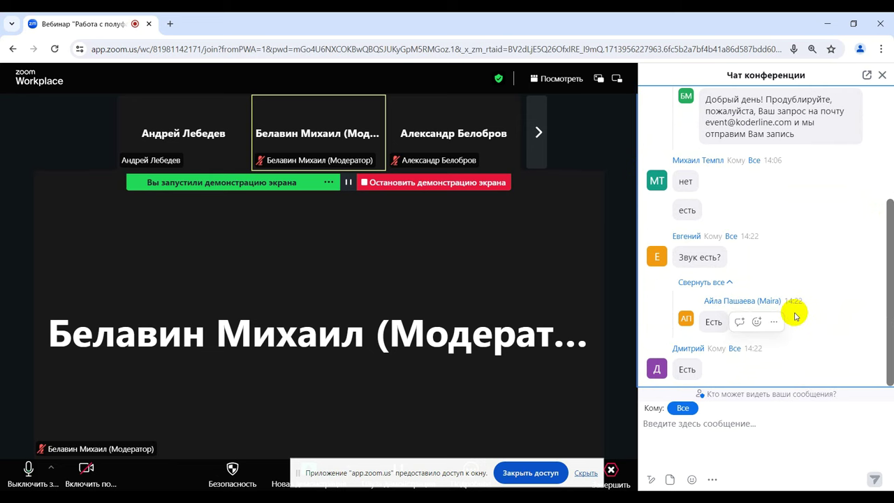
key("alt+Tab")
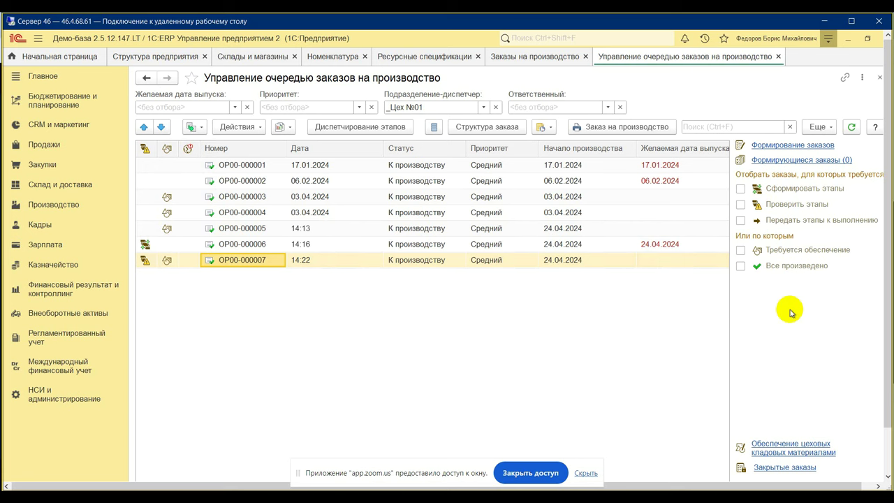
Close the production order queue and open the list of resource specifications (Ресурсные спецификации).
left_click(778, 56)
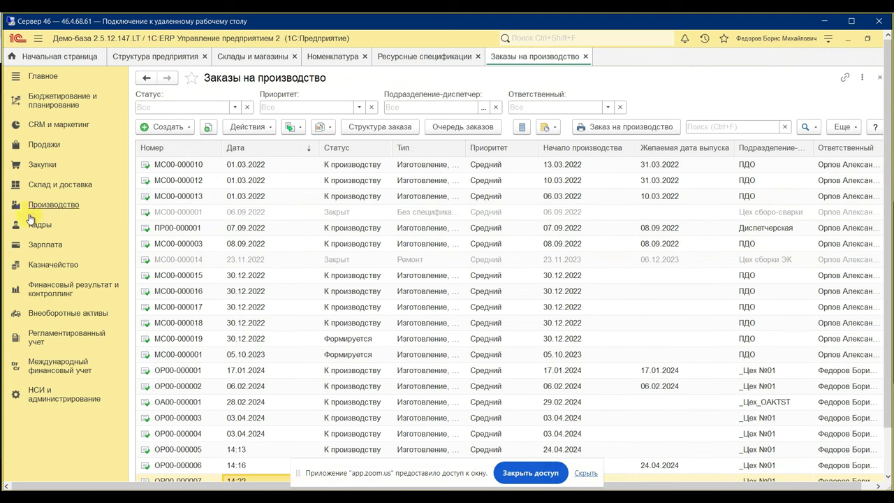
left_click(67, 206)
left_click(239, 183)
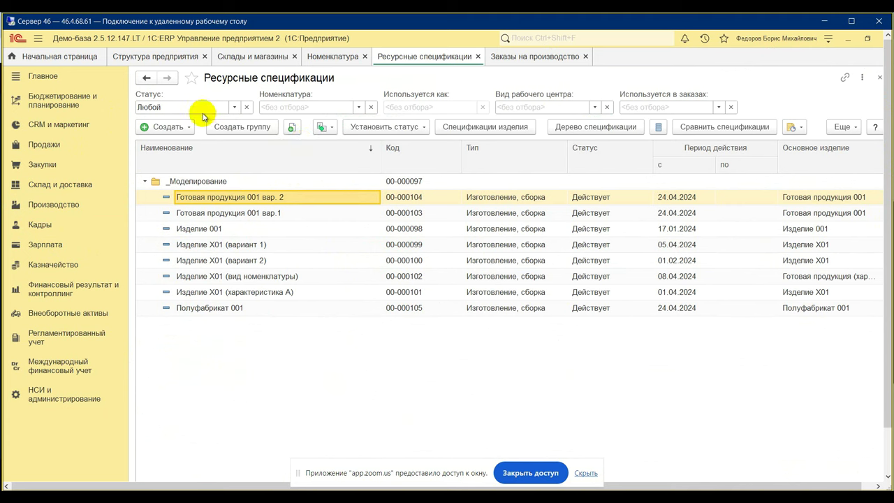
Create a copy of the resource specification Готовая продукция 001 вар. 2, including its production process stages.
left_click(188, 127)
left_click(353, 264)
left_click(353, 263)
left_click(286, 202)
right_click(286, 201)
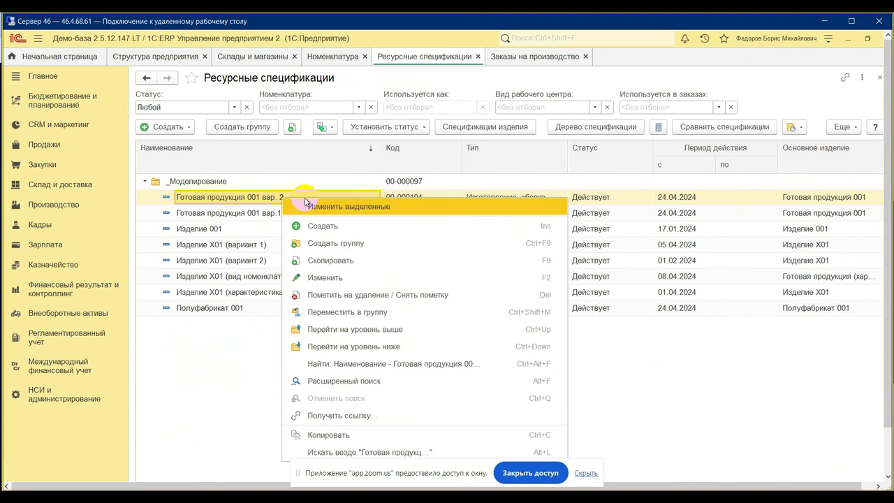
left_click(342, 260)
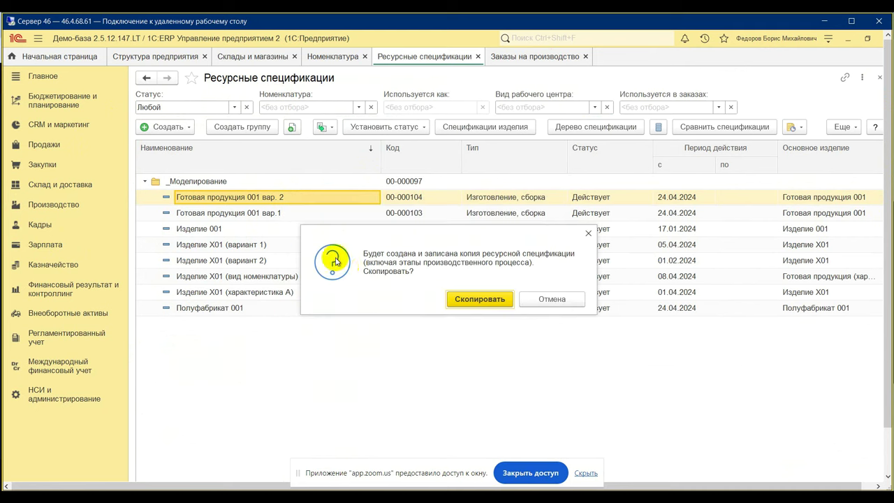
left_click(482, 299)
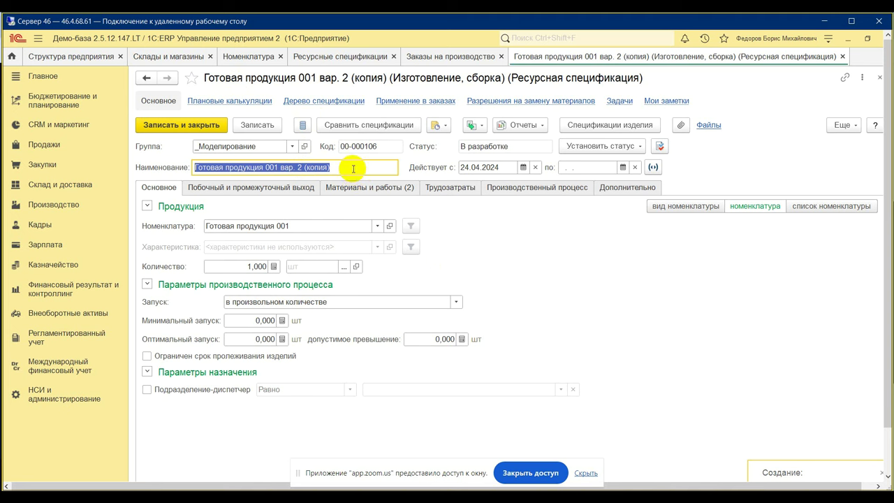
Rename the copied specification as Готовая продукция 001 вар.3.
left_click(355, 171)
key("BackSpace")
key("BackSpace")
key("BackSpace")
key("BackSpace")
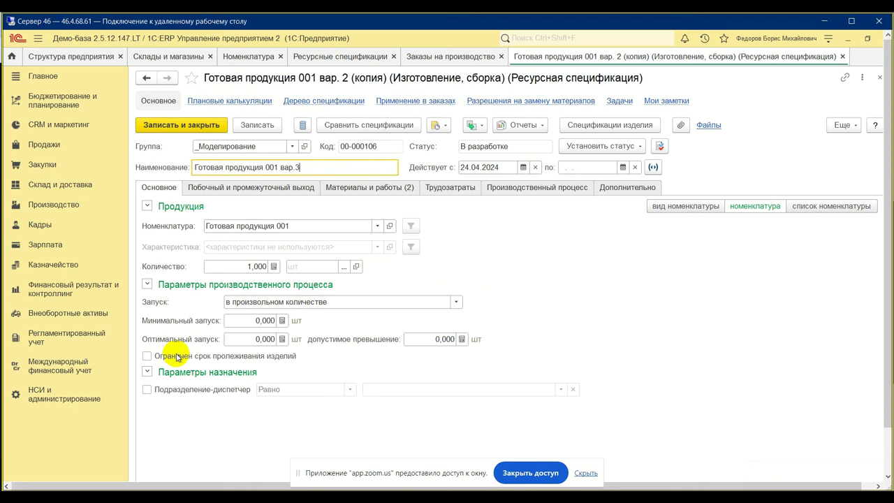
Add a second stage (Этап) to the specification's production process.
left_click(346, 188)
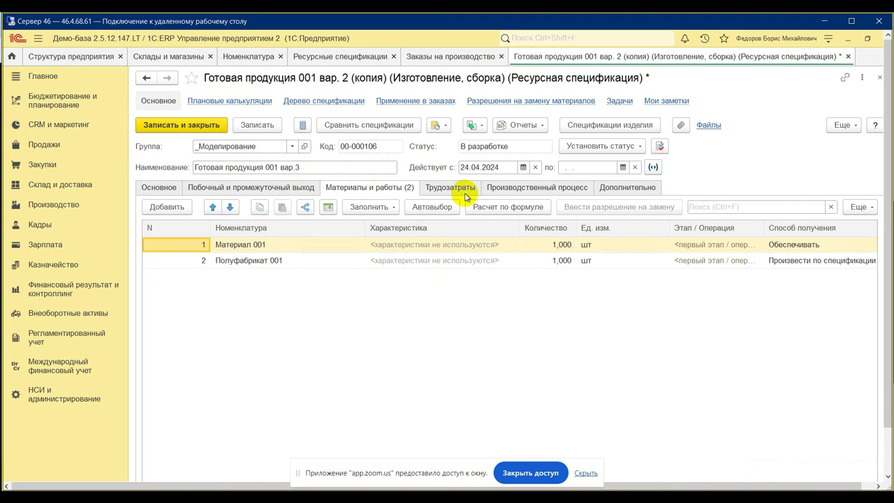
left_click(558, 190)
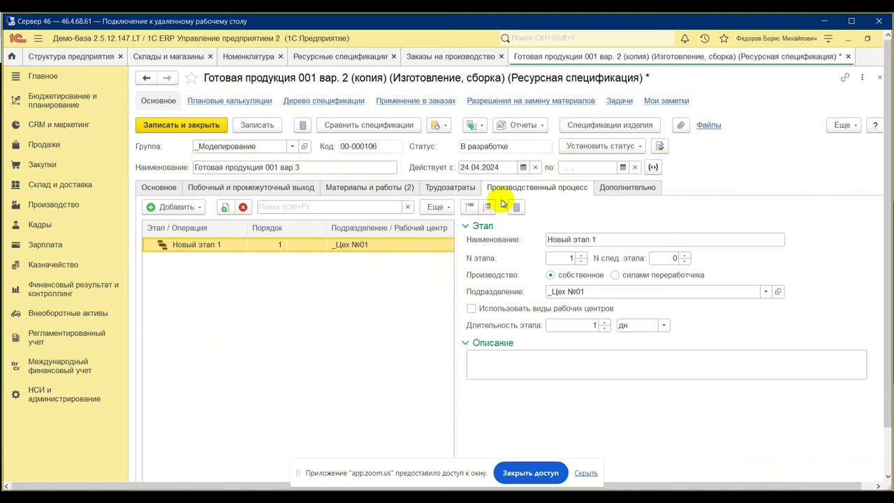
right_click(197, 249)
mouse_move(210, 257)
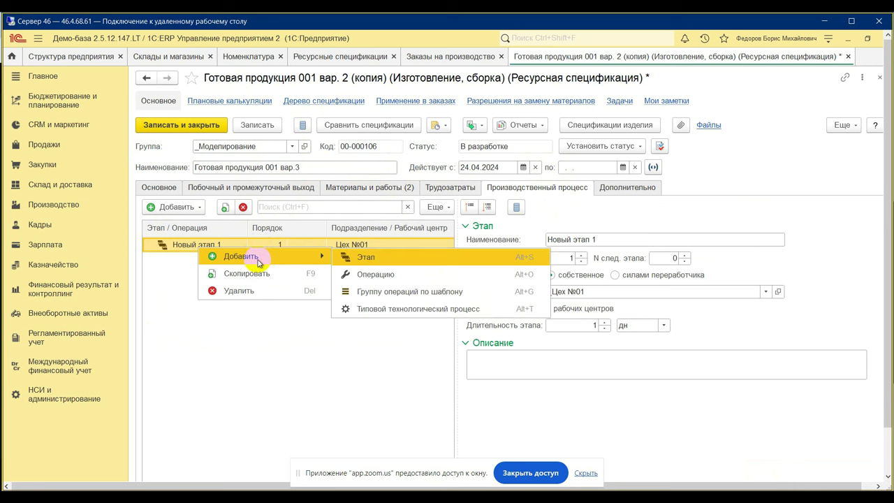
left_click(364, 257)
Rename the first production stage as Производство полуфабриката.
left_click(225, 248)
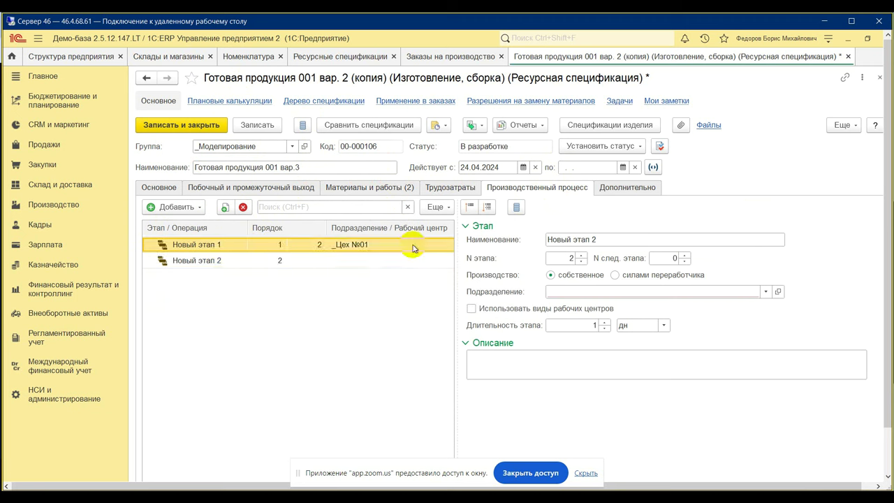
left_click(631, 242)
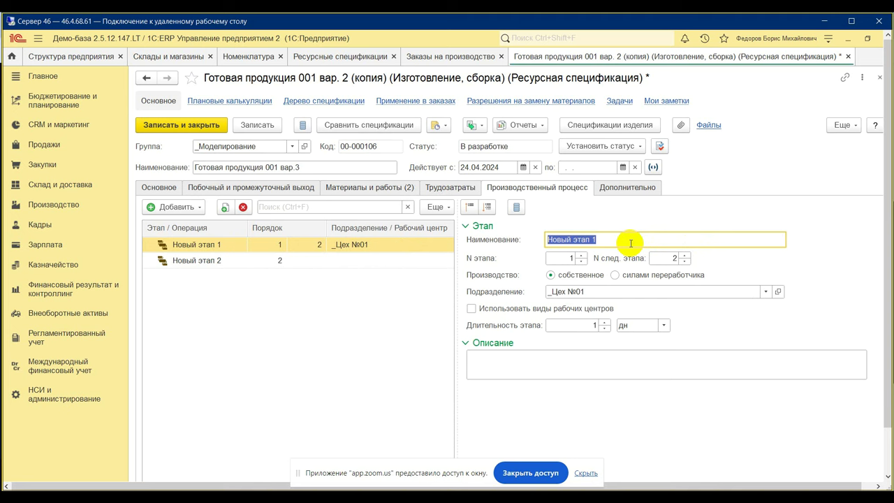
type("пР")
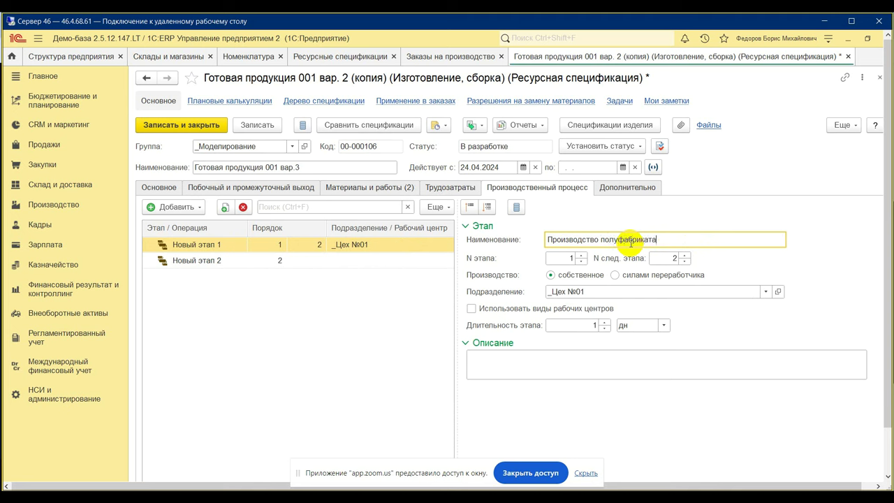
Rename the second production stage as Окончательная сборка and assign it to the department _Цех №01.
left_click(250, 262)
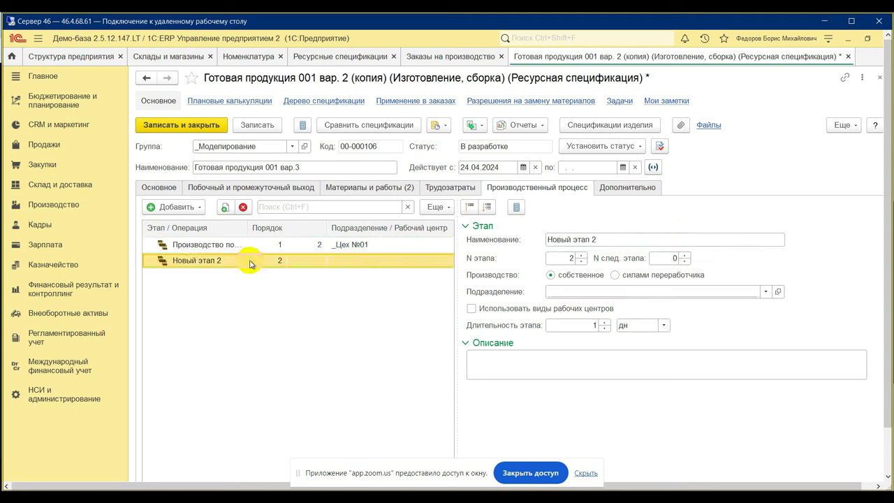
left_click(589, 241)
type("Ок")
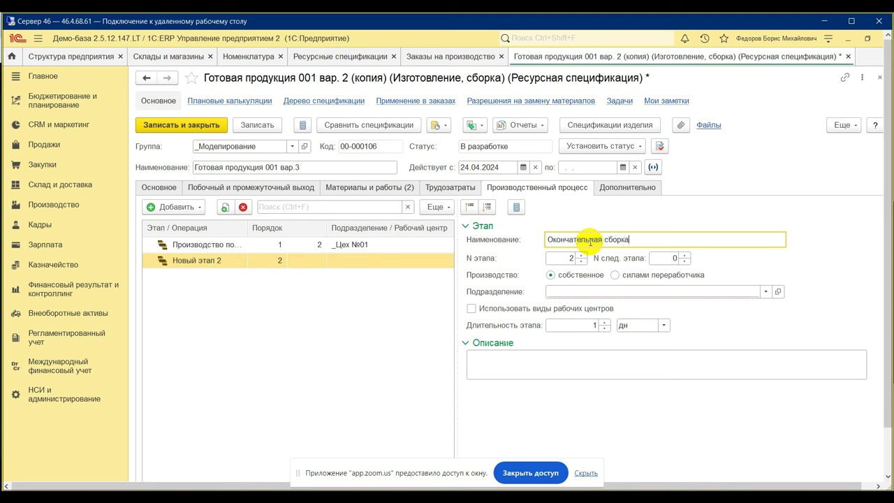
type("ончательная сборка")
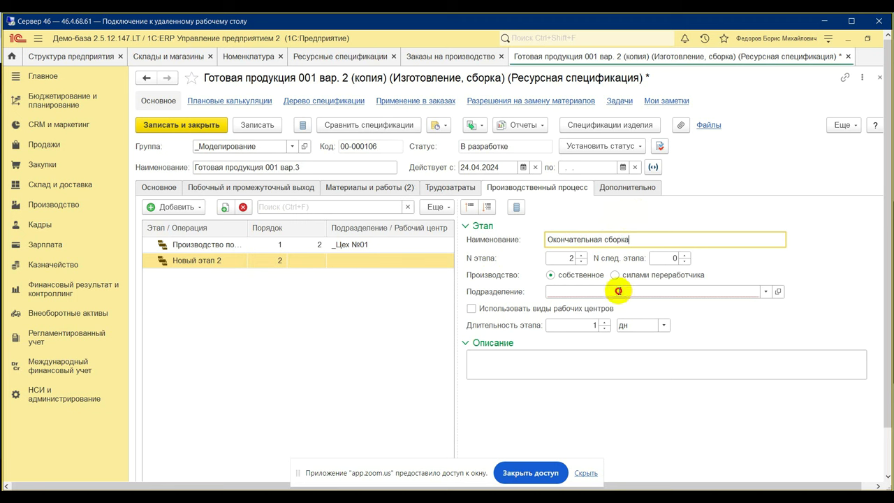
left_click(621, 292)
left_click(615, 307)
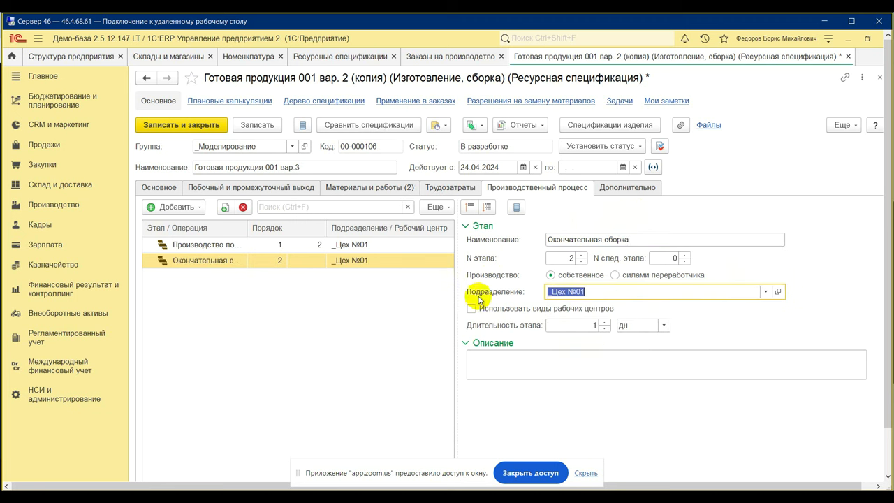
left_click(377, 306)
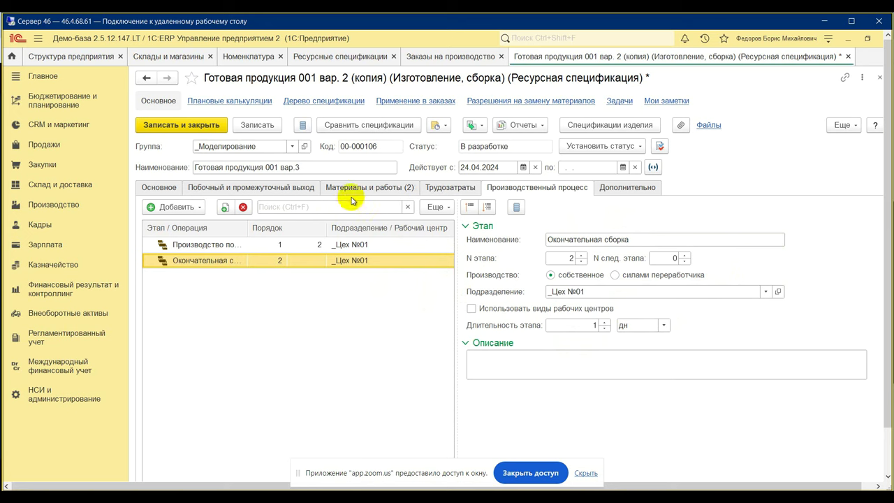
Add Материал 002 and Материал 003 to the specification's materials with a quantity of 1 each.
left_click(381, 189)
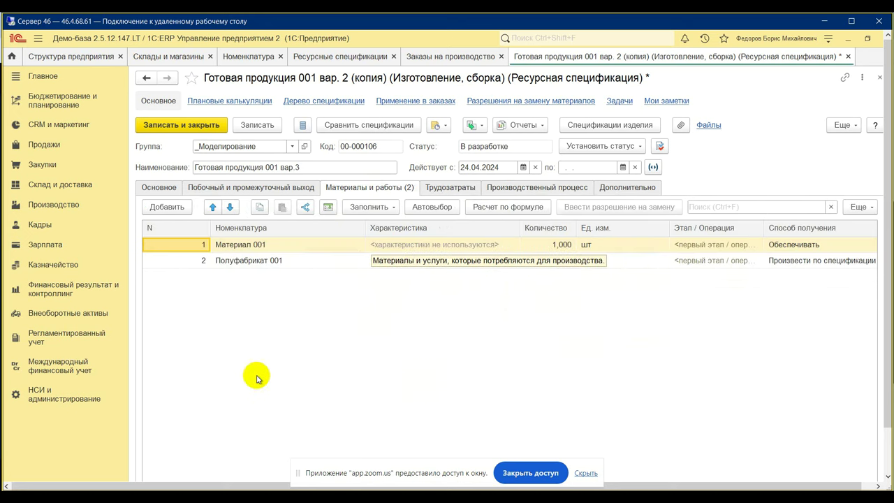
left_click(176, 209)
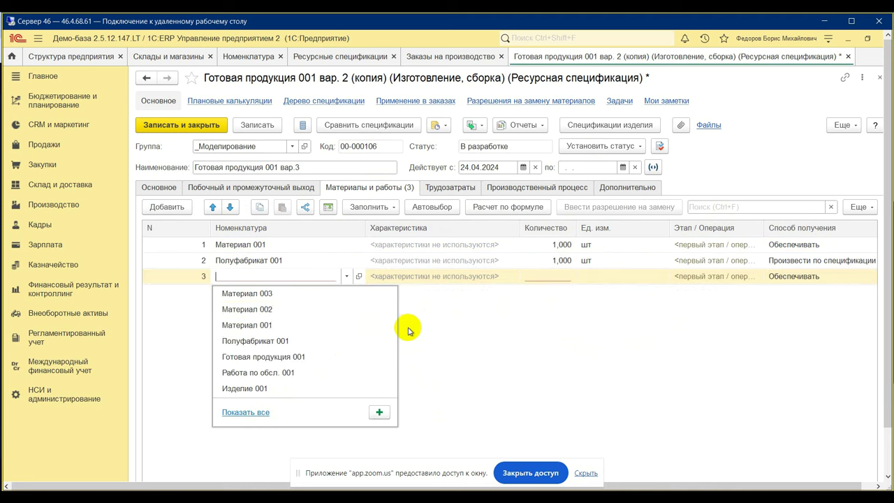
left_click(286, 310)
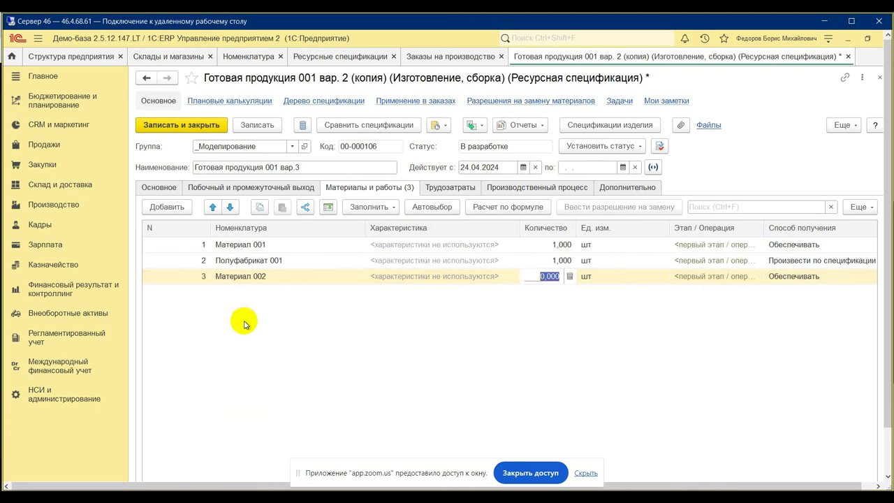
left_click(178, 208)
left_click(244, 324)
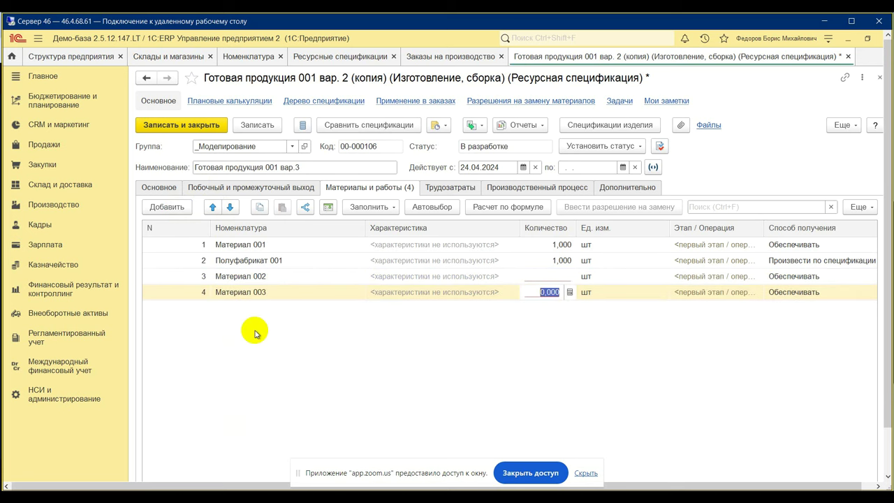
left_click(549, 278)
type("1")
left_click(548, 292)
type("1")
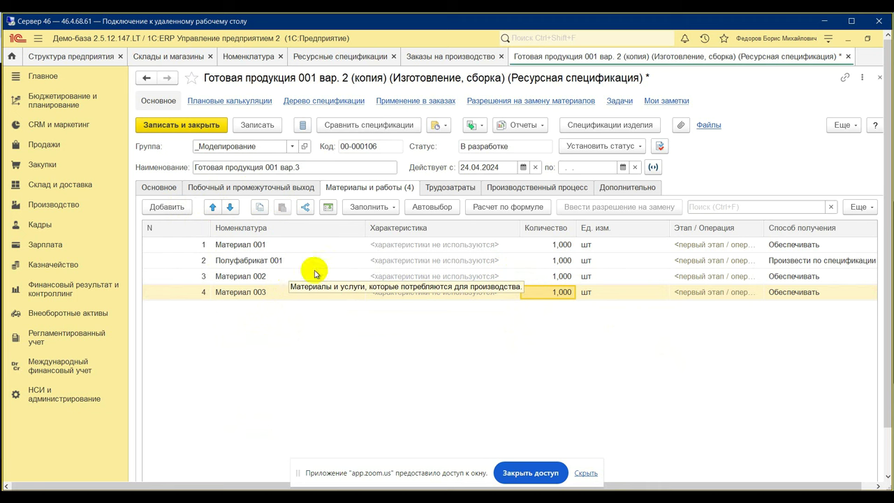
Reorder the materials so that Материал 002 and Материал 003 come first, above Материал 001 and Полуфабрикат 001.
left_click(276, 283)
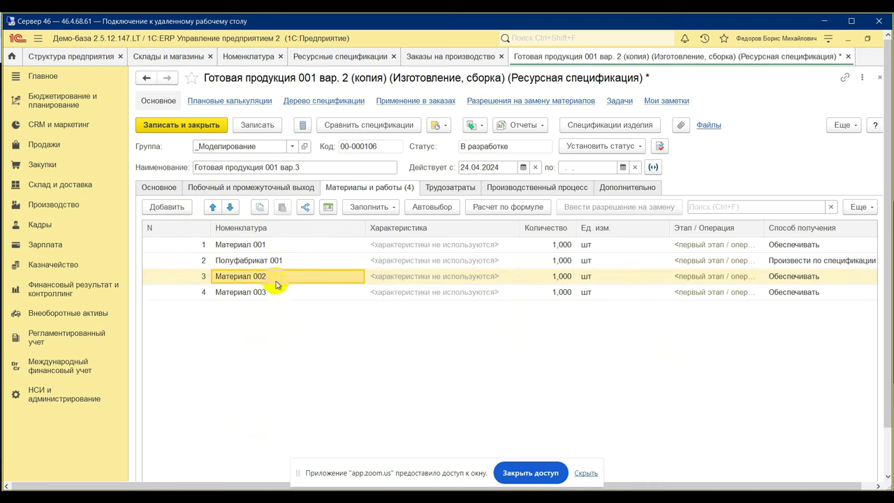
double_click(214, 207)
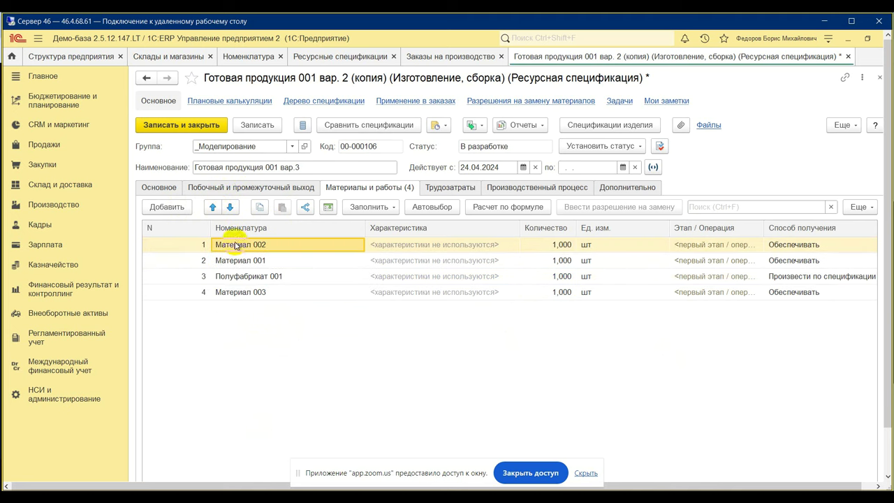
left_click(241, 293)
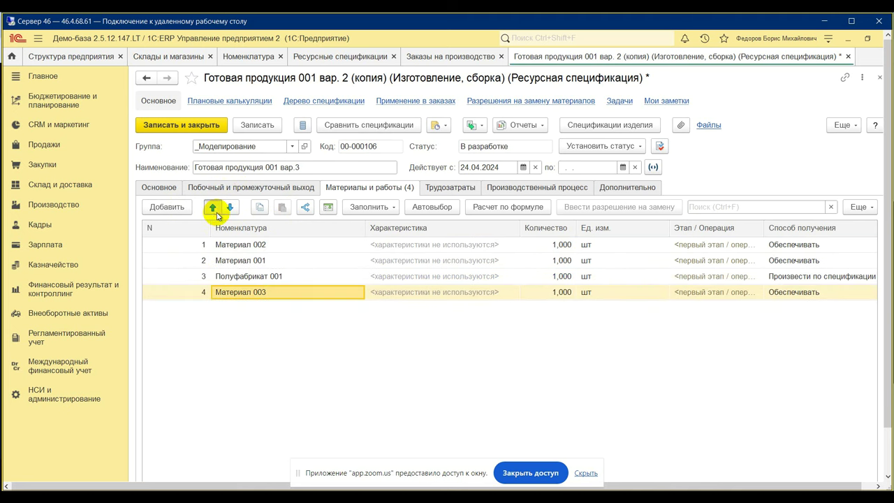
double_click(213, 206)
left_click(213, 206)
left_click(240, 260)
left_click(213, 206)
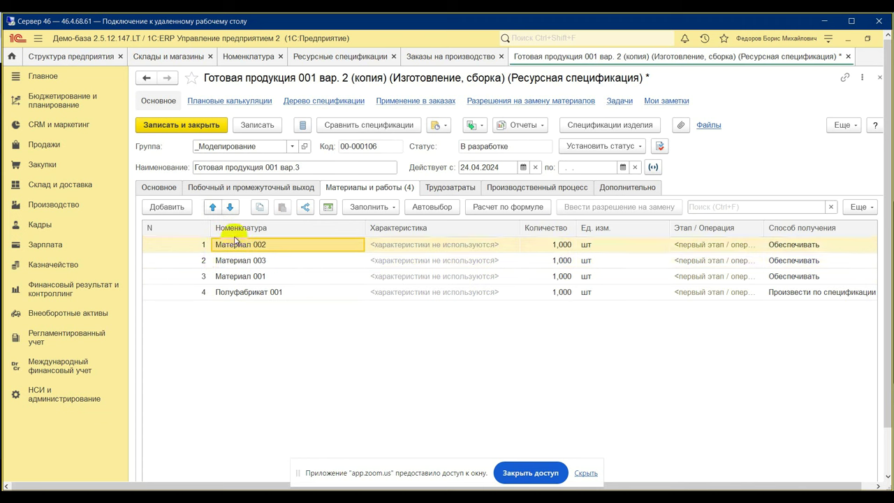
Assign Материал 002 and Материал 003 to the stage Производство полуфабриката.
left_click(714, 249)
left_click(702, 246)
left_click(745, 245)
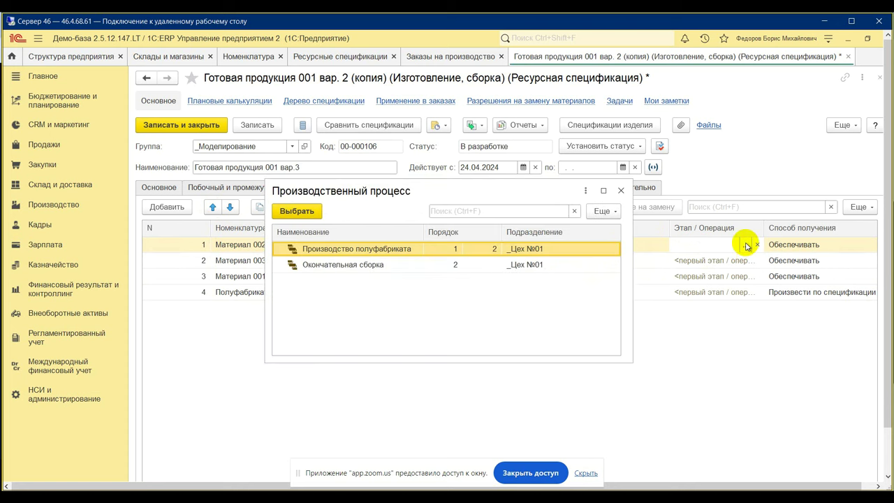
double_click(387, 252)
left_click(685, 260)
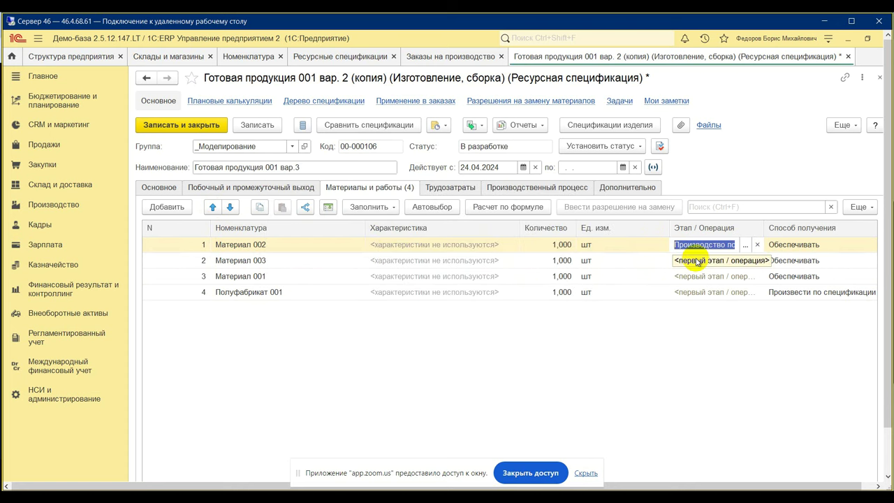
left_click(695, 259)
left_click(746, 262)
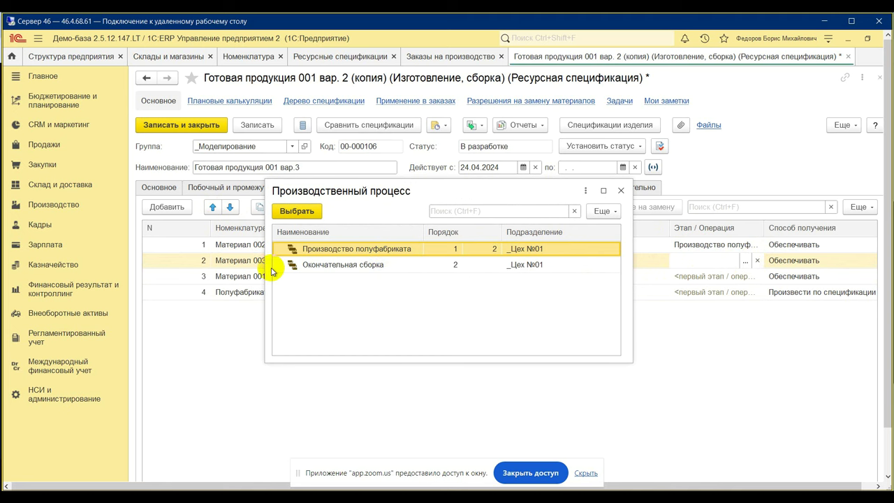
left_click(299, 211)
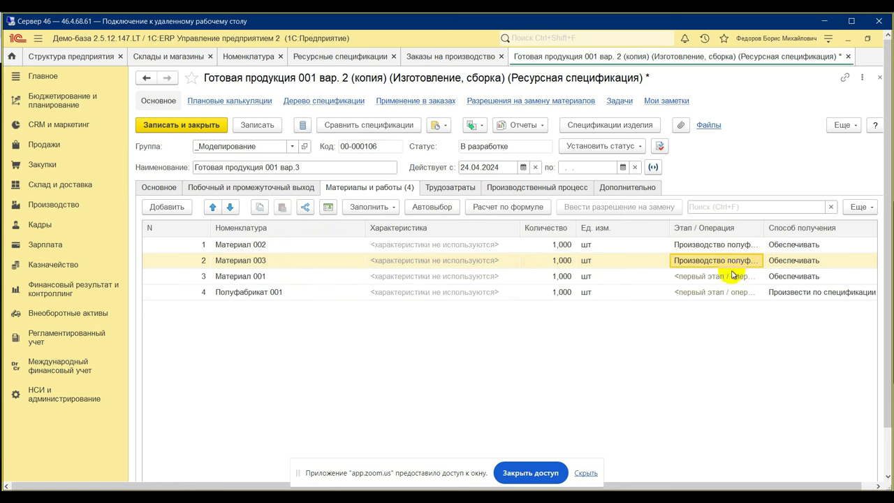
Assign Материал 001 and Полуфабрикат 001 to the stage Окончательная сборка.
left_click(732, 279)
left_click(733, 279)
left_click(745, 276)
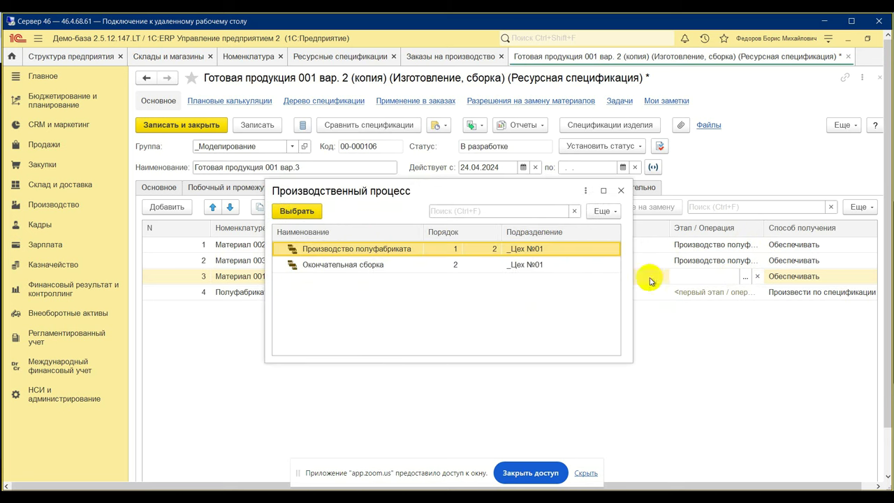
double_click(389, 270)
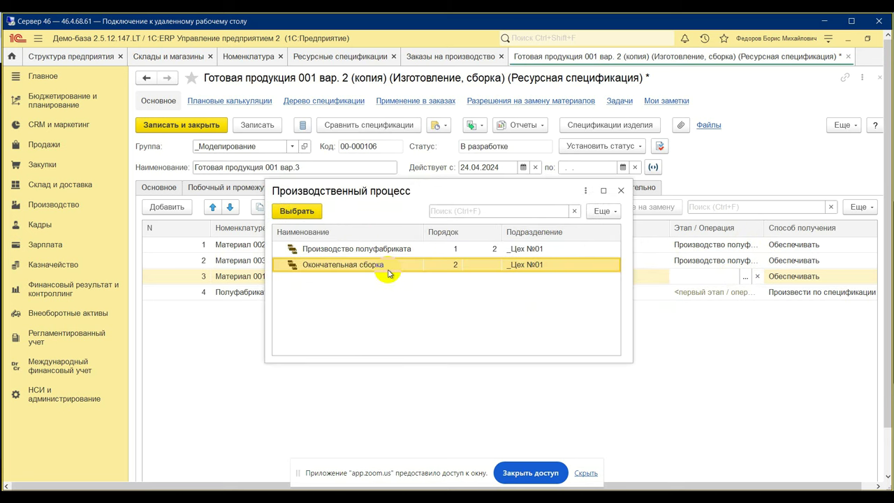
double_click(701, 293)
left_click(745, 292)
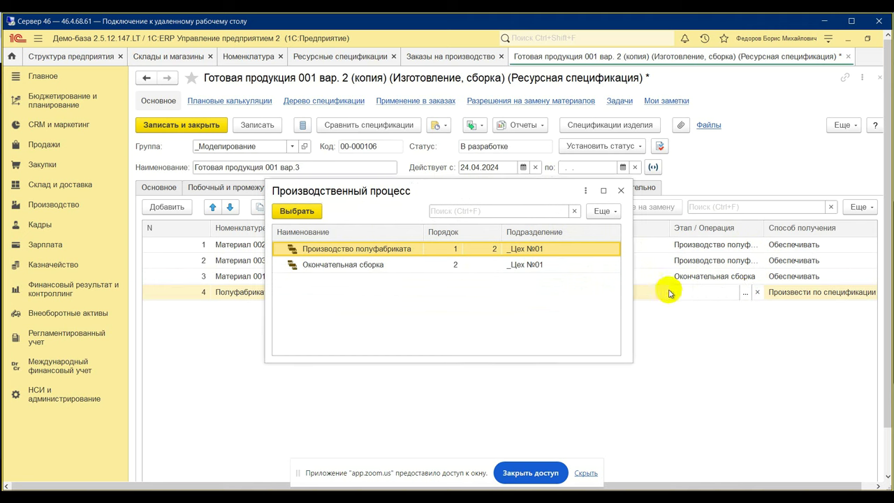
left_click(385, 267)
double_click(385, 267)
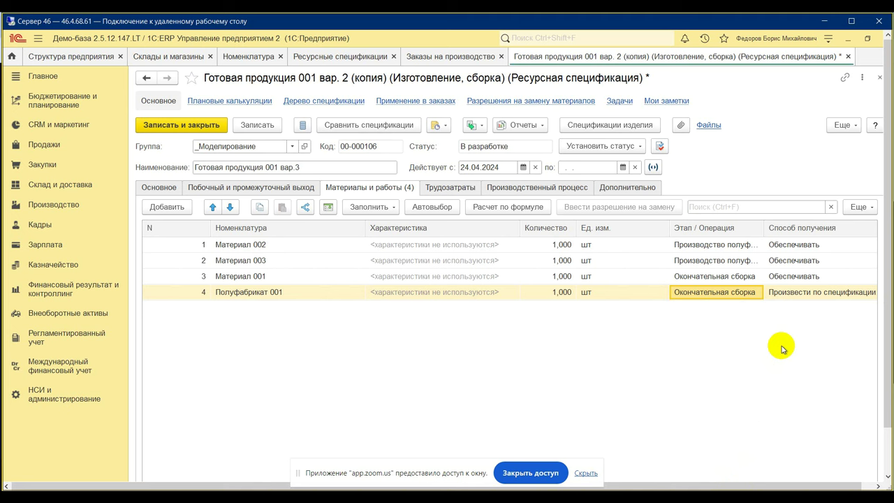
Set Полуфабрикат 001 to be obtained from the stage Производство полуфабриката and agree to add its intermediate output to that stage.
left_click(832, 292)
left_click(832, 293)
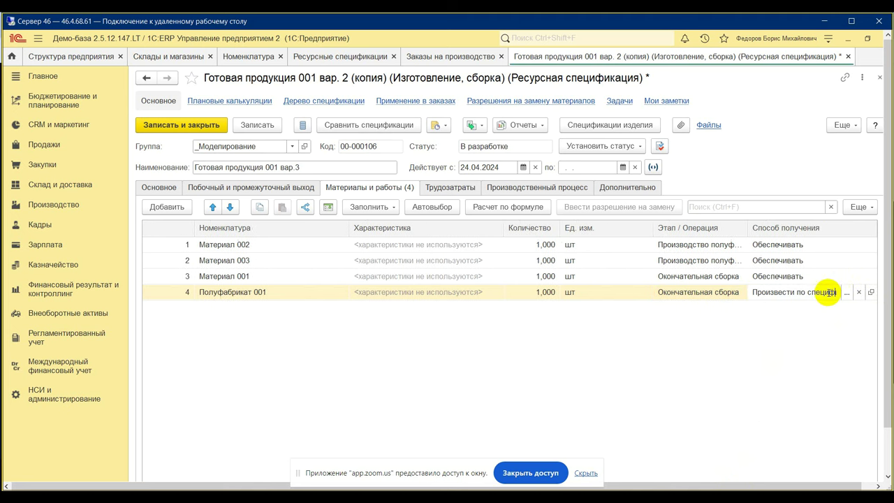
left_click(846, 293)
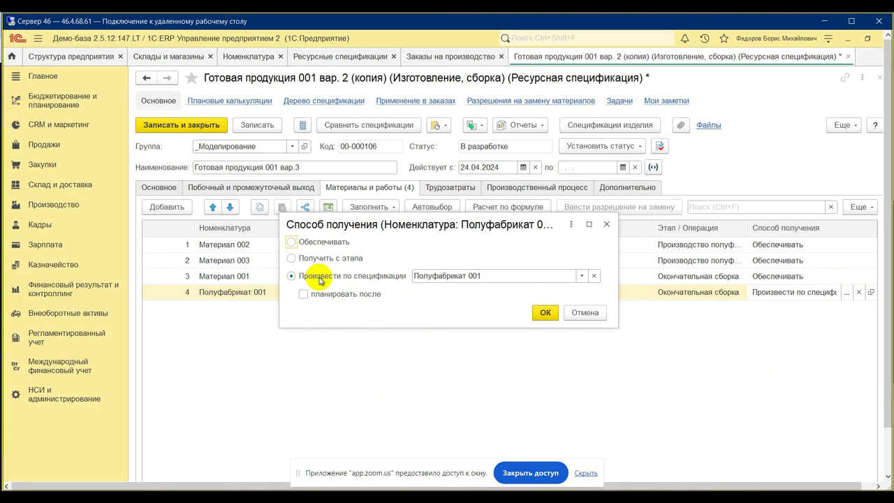
left_click(292, 258)
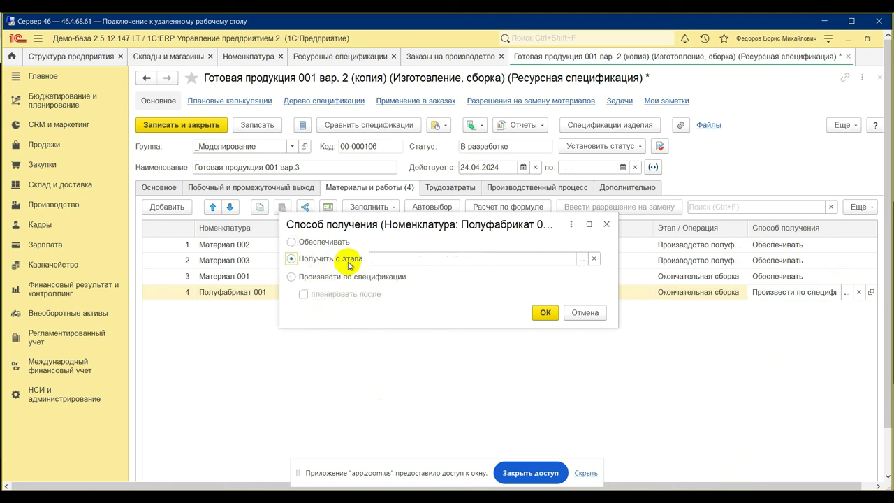
left_click(580, 259)
left_click(386, 249)
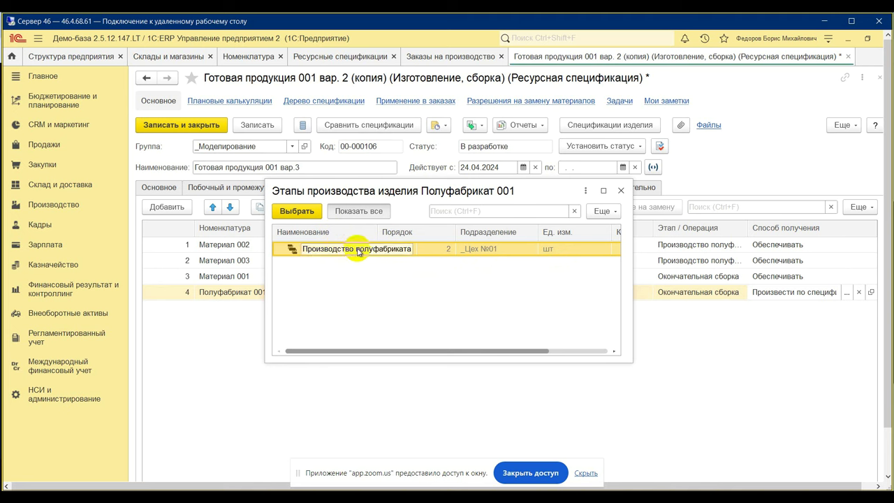
left_click(296, 210)
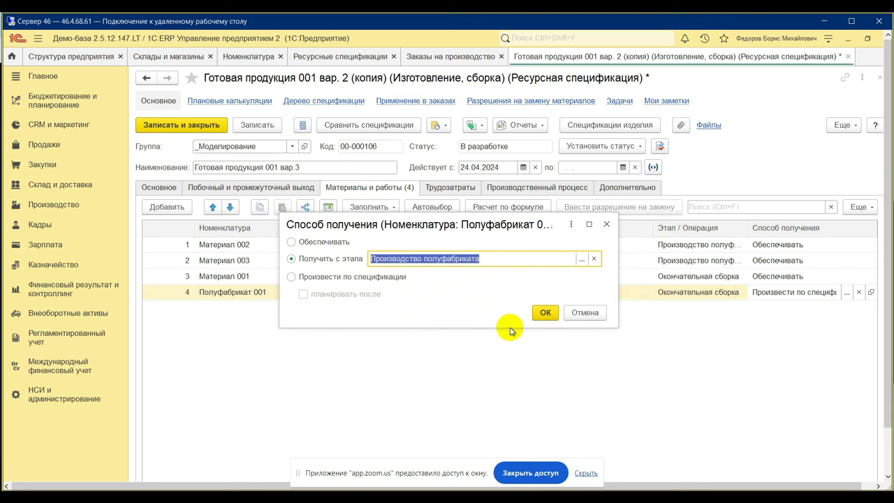
left_click(542, 314)
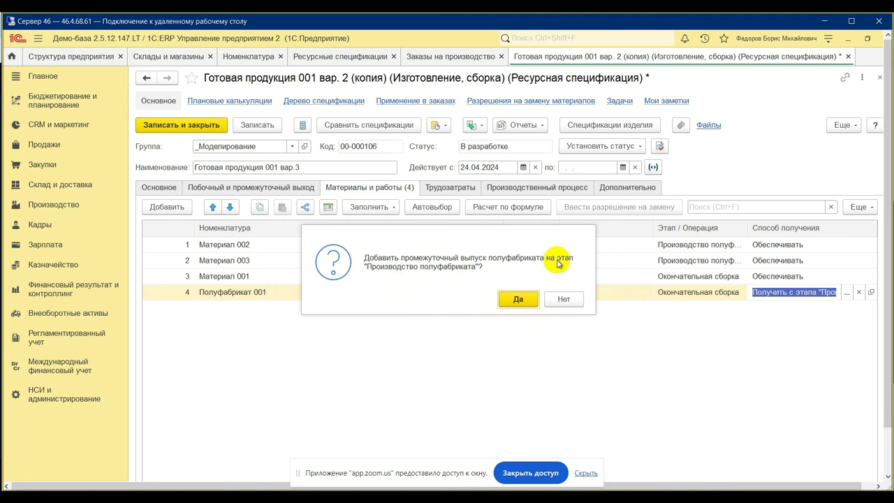
left_click(512, 300)
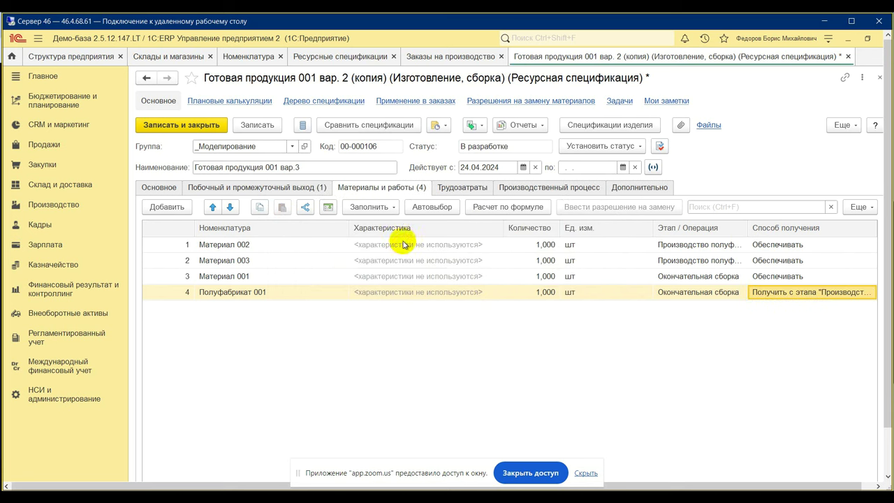
Examine the intermediate output line for Полуфабрикат 001, including its stage and costing item, alongside the specification's materials.
left_click(249, 188)
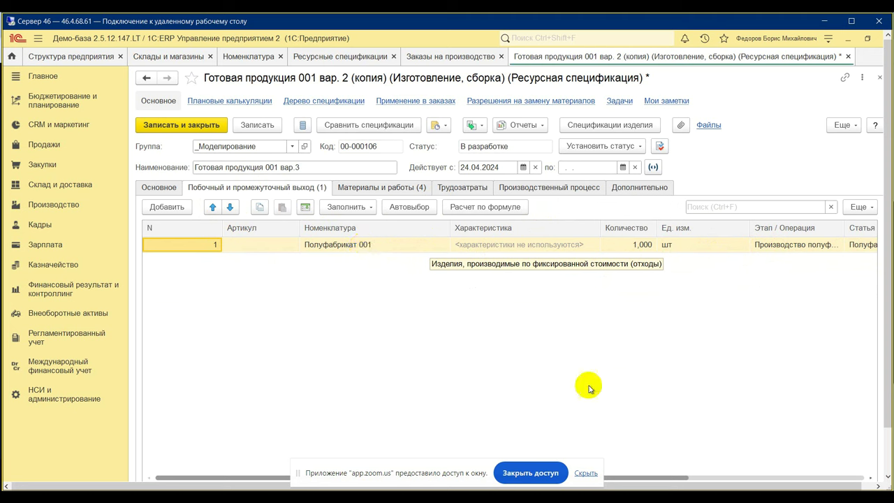
left_click_drag(657, 478, 878, 476)
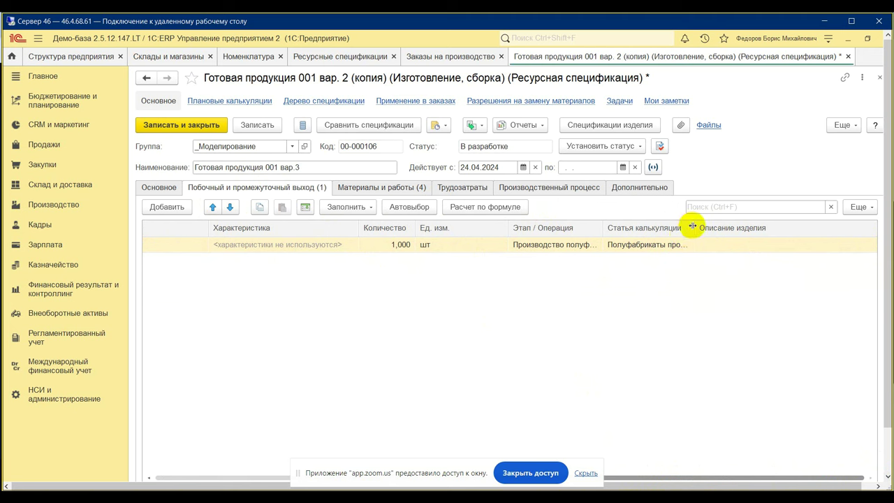
left_click_drag(692, 225, 804, 225)
left_click(559, 246)
key("Escape")
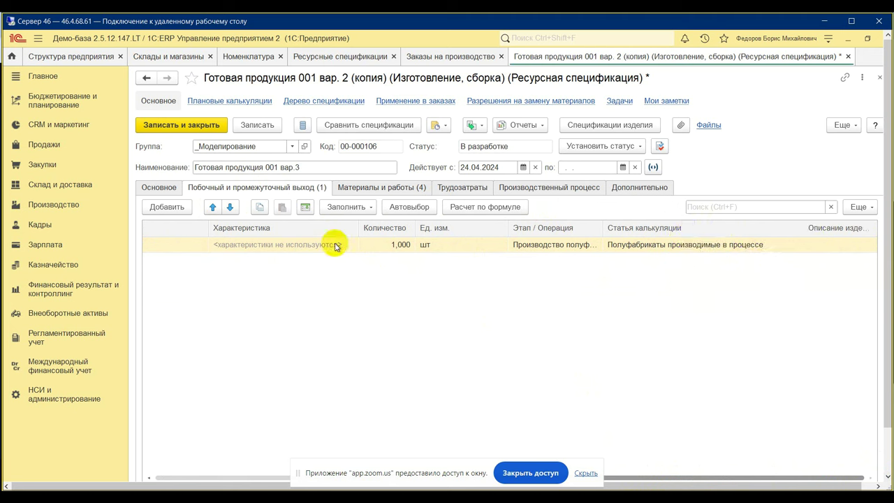
left_click(382, 187)
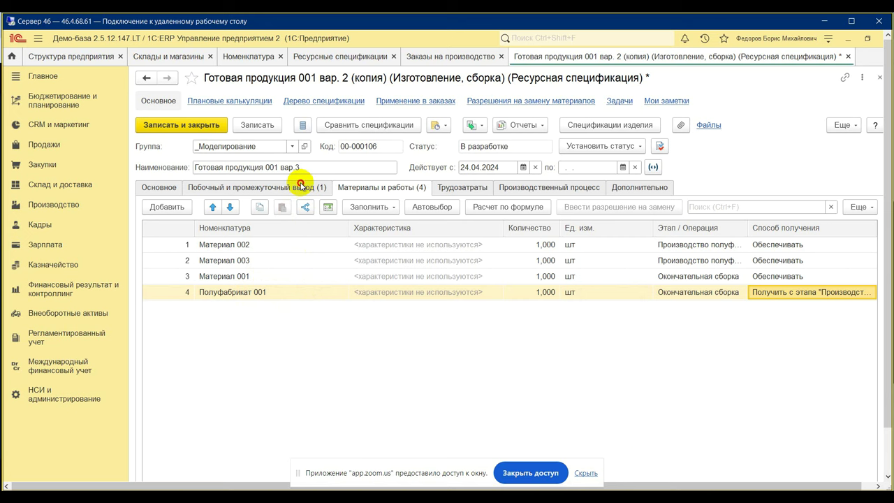
left_click(299, 186)
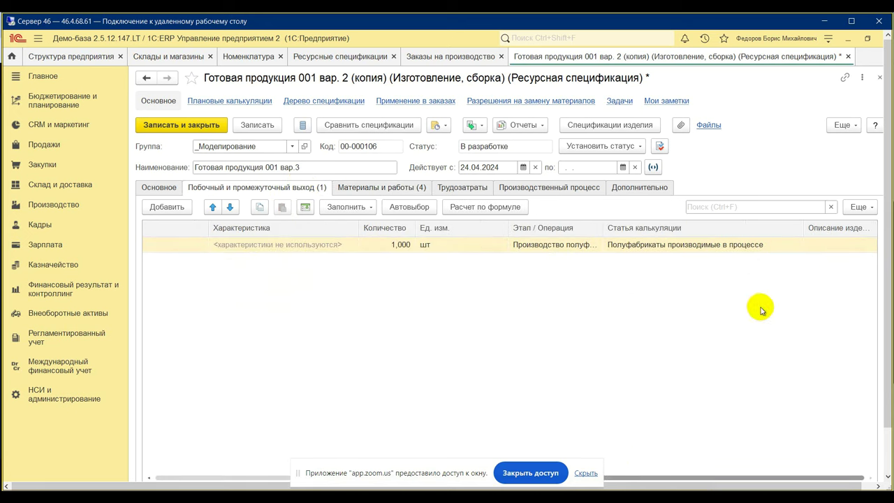
left_click(626, 245)
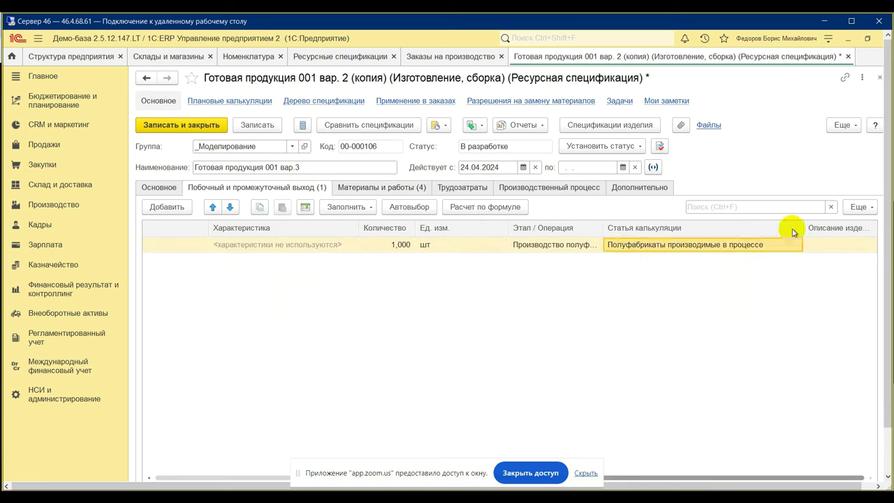
left_click(816, 244)
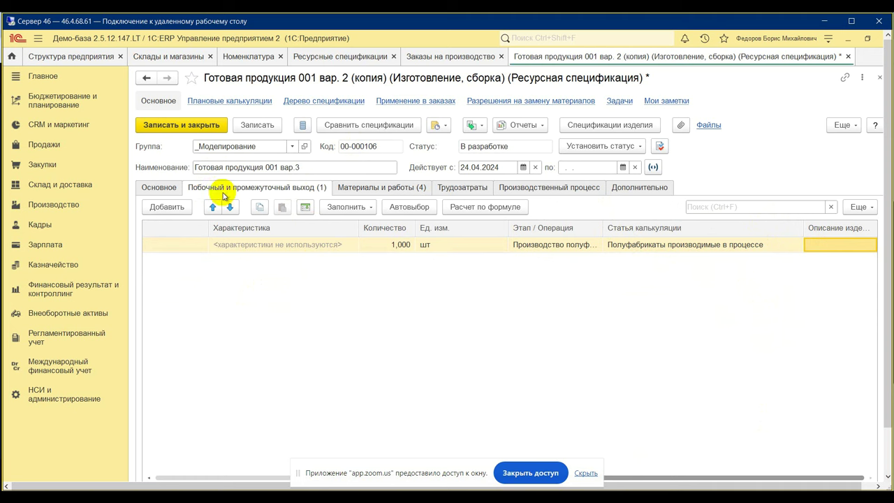
left_click(321, 167)
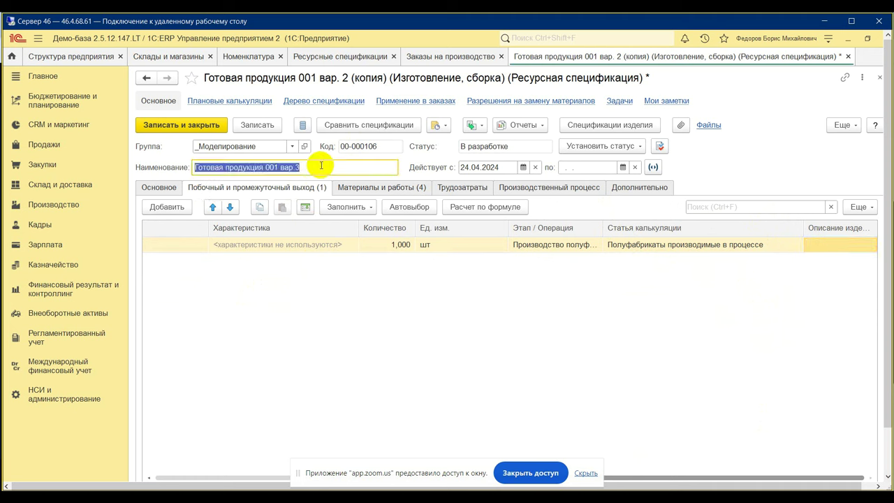
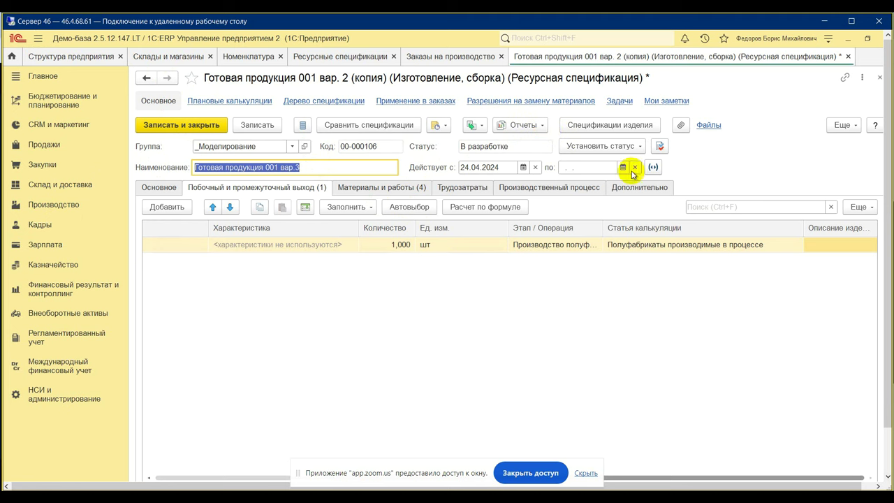
Try to set the specification's status to Действует and assign the costing item Материалы основные to Материал 002 and Материал 003.
left_click(631, 146)
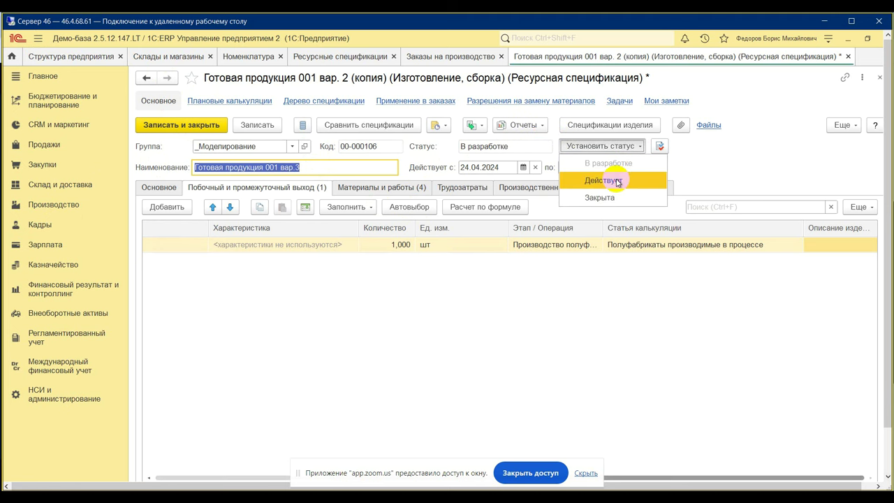
left_click(618, 181)
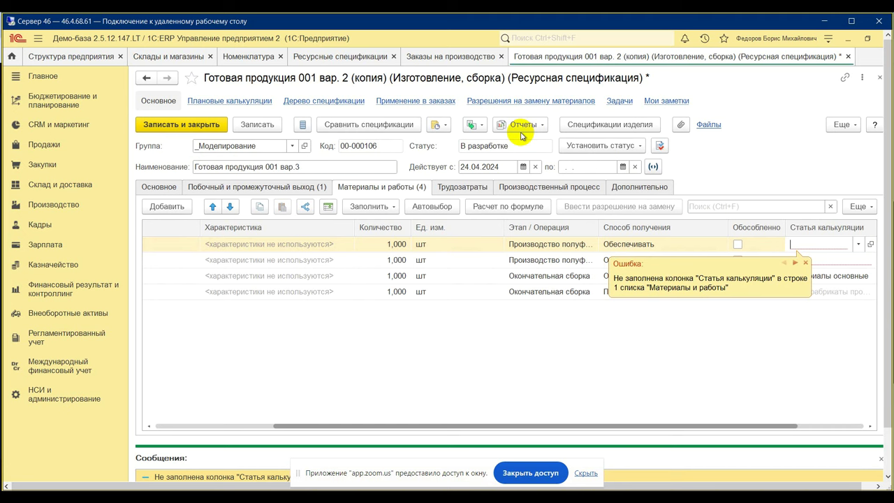
left_click(859, 245)
left_click(807, 261)
left_click(827, 260)
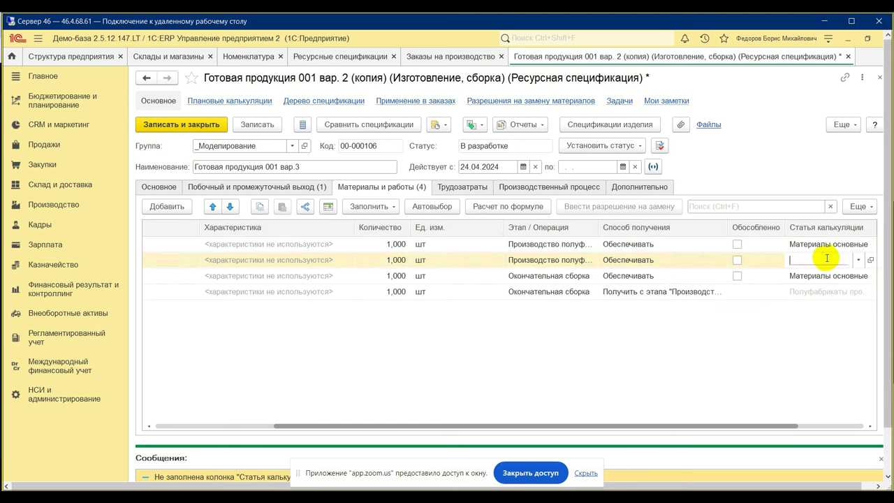
left_click(789, 276)
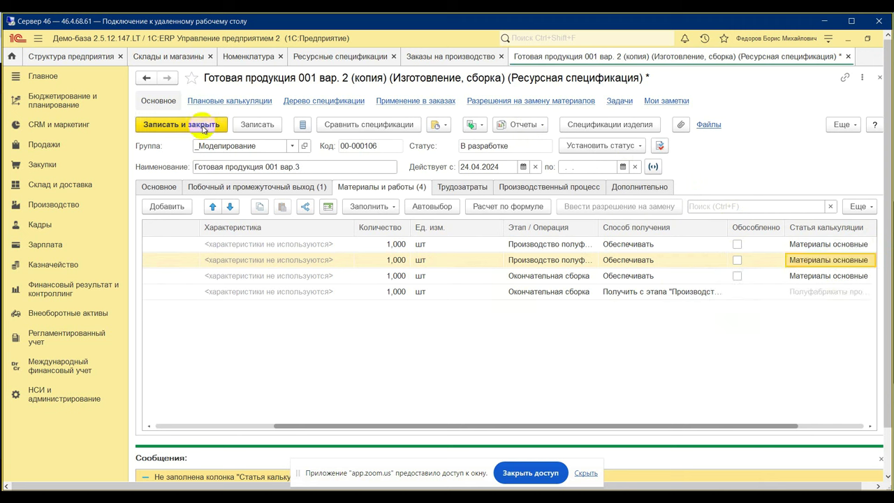
Set the specification's status to Действует, then save and close it.
left_click(605, 145)
left_click(601, 180)
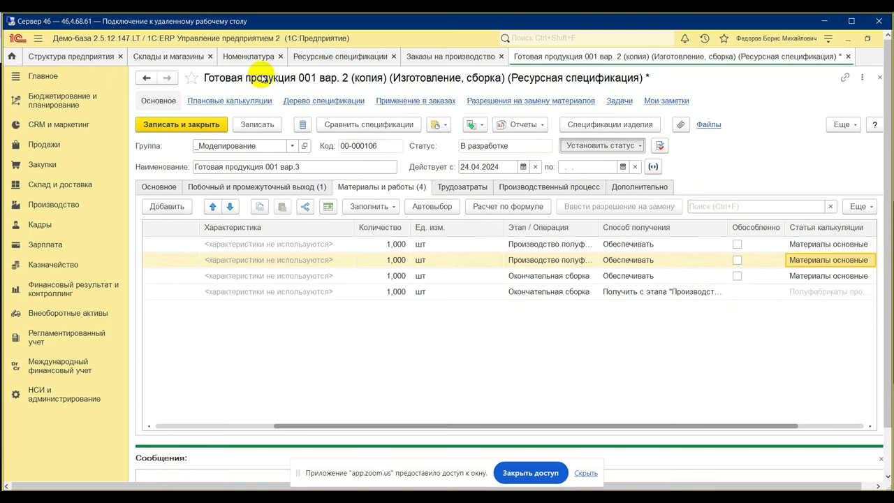
left_click(179, 124)
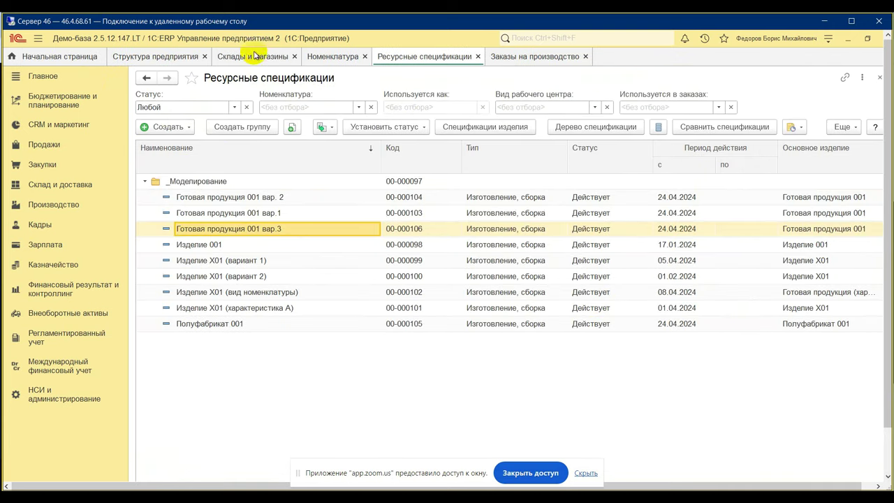
Create a new production order by copying the latest order in the production orders list.
left_click(527, 62)
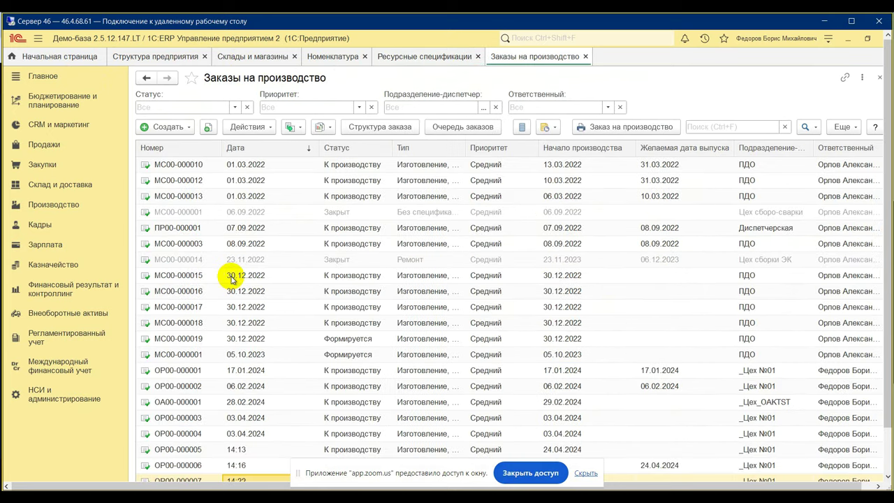
right_click(246, 482)
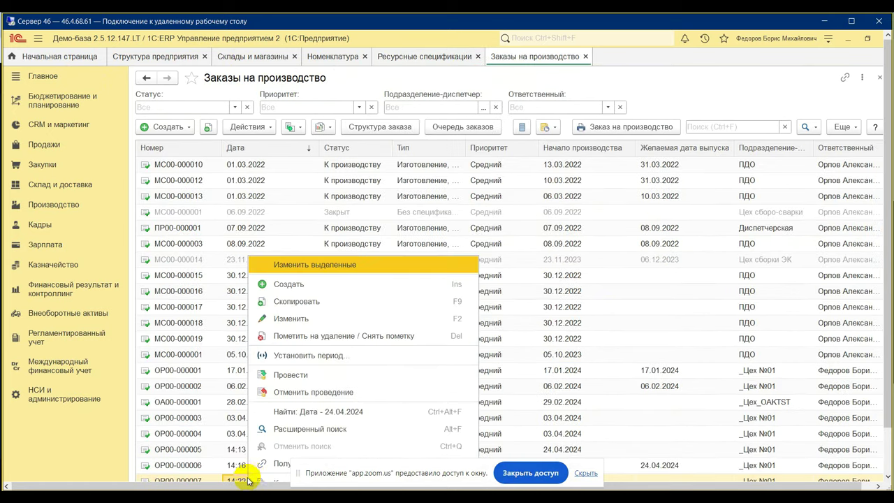
left_click(332, 310)
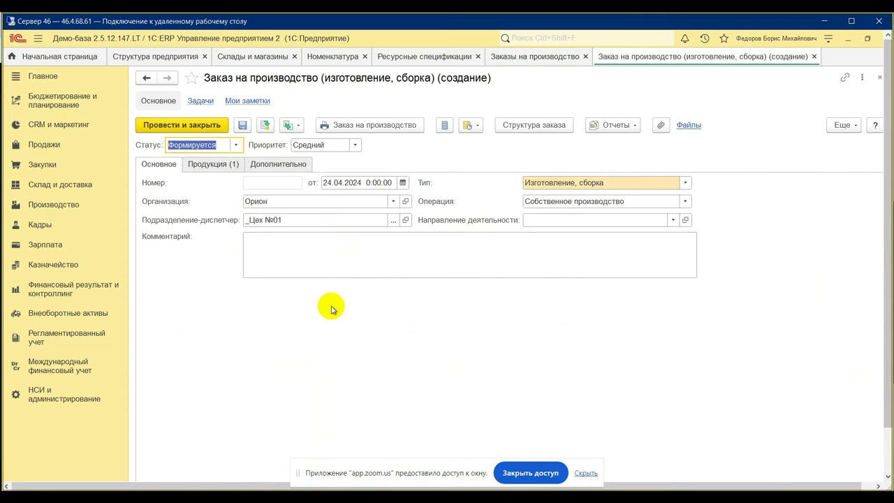
Choose the specification Готовая продукция 001 вар.3 for the product line of the new production order.
left_click(210, 165)
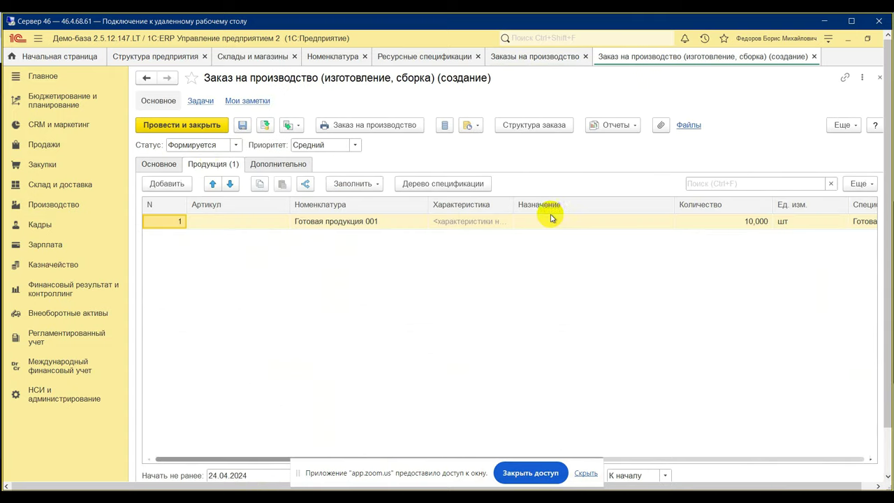
left_click(850, 223)
left_click(856, 223)
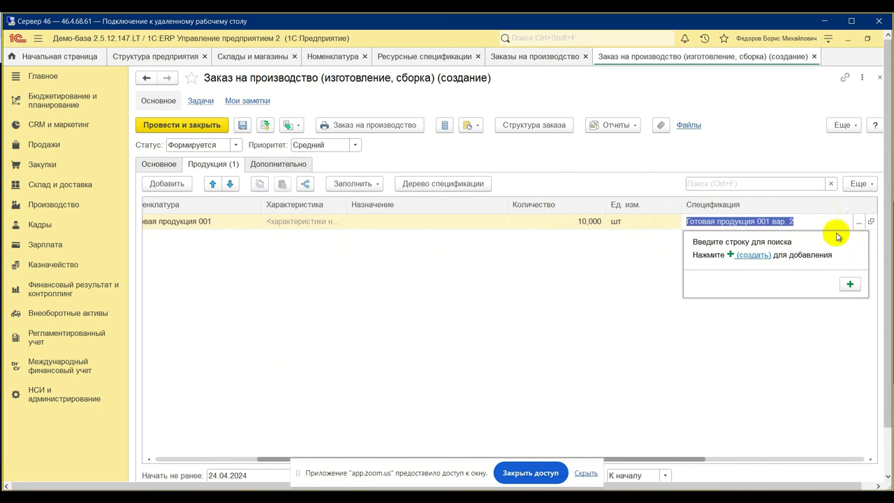
left_click(858, 223)
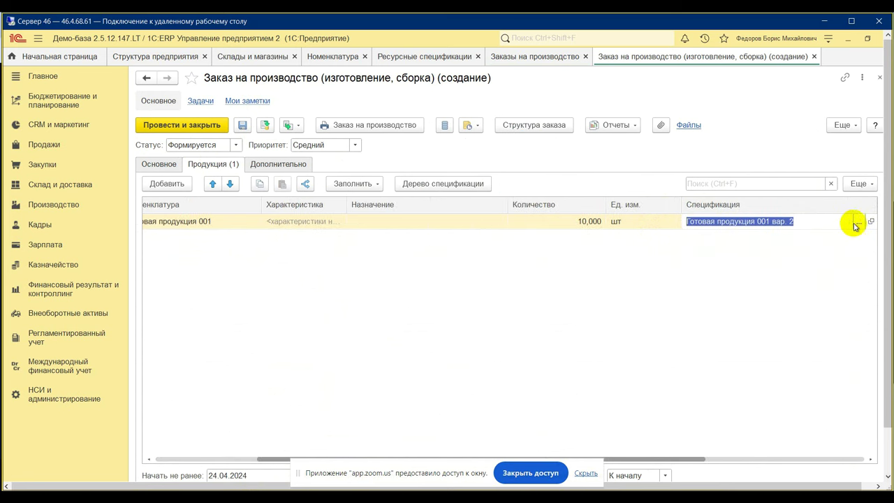
double_click(290, 184)
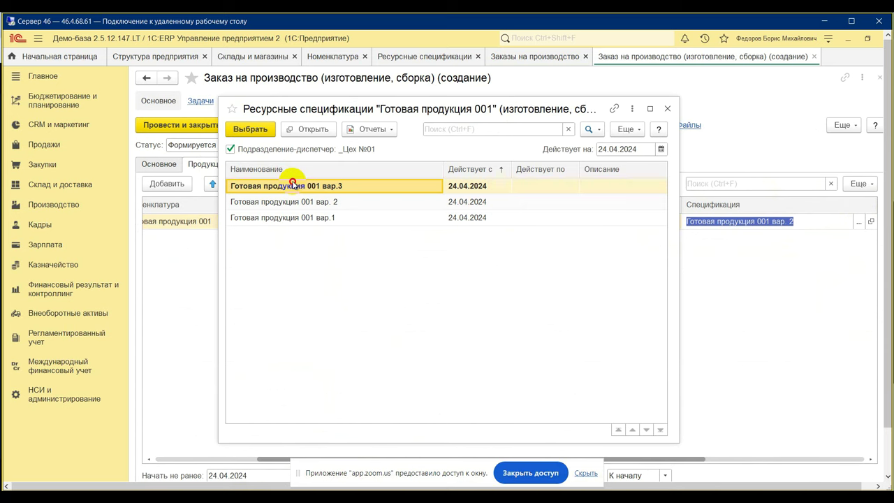
left_click(705, 282)
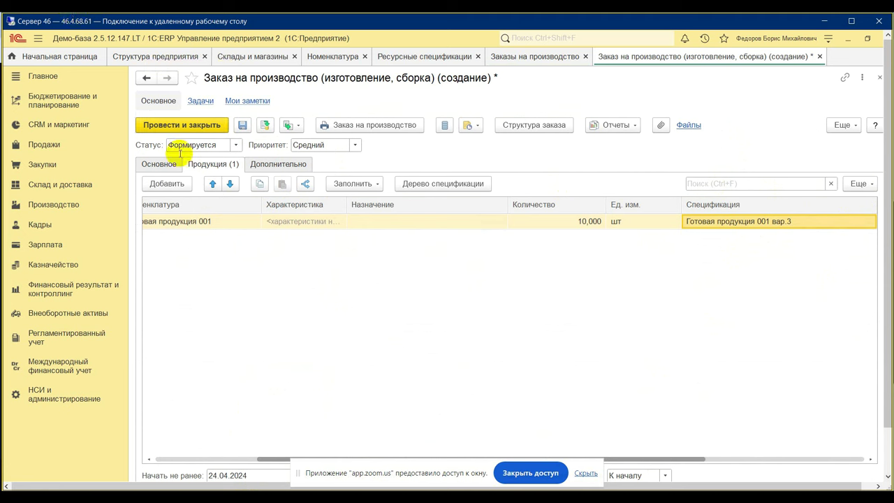
Set the production order's status to К производству, then post and close the order.
left_click(236, 145)
left_click(238, 176)
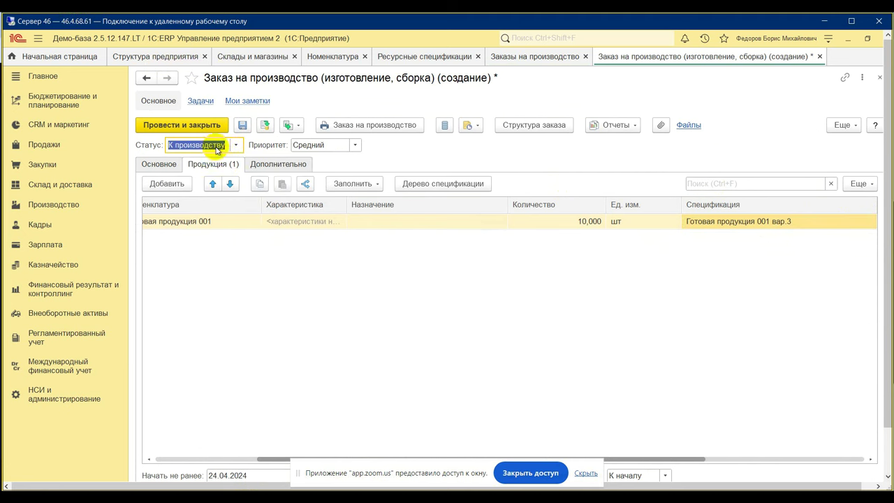
left_click(212, 129)
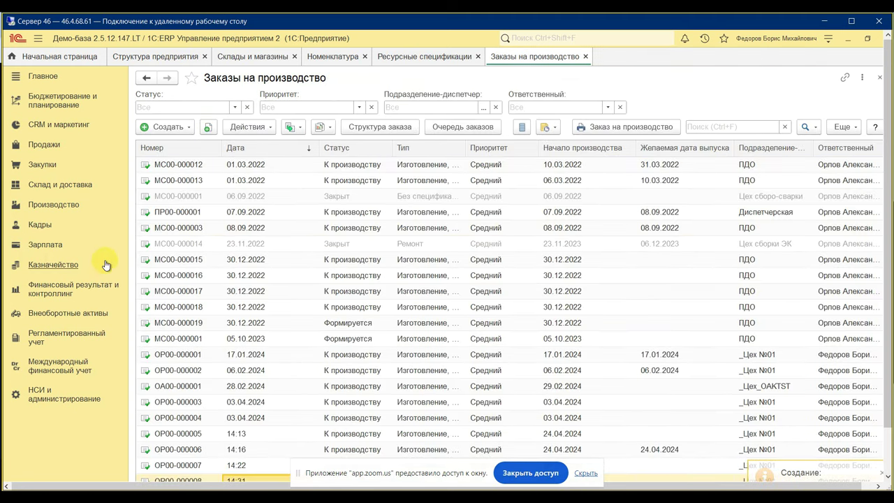
Generate the production stages for the newest order in Управление очередью заказов, leaving all generation options unchecked.
left_click(70, 209)
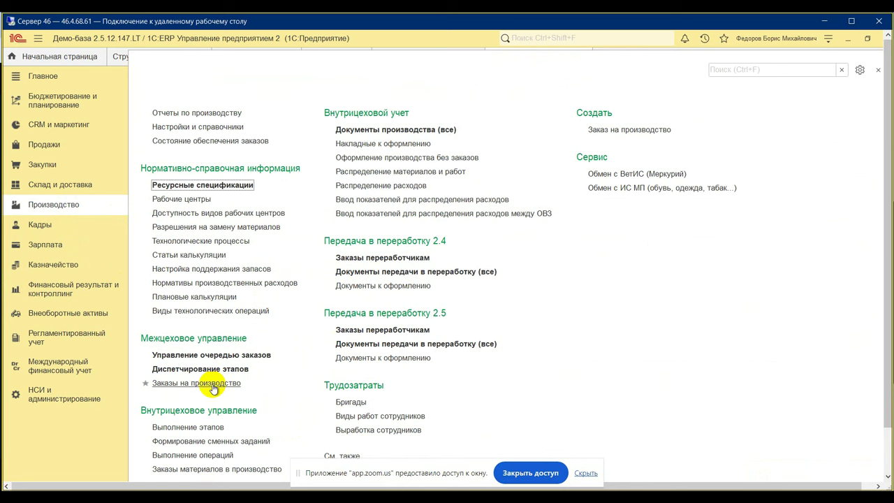
left_click(226, 355)
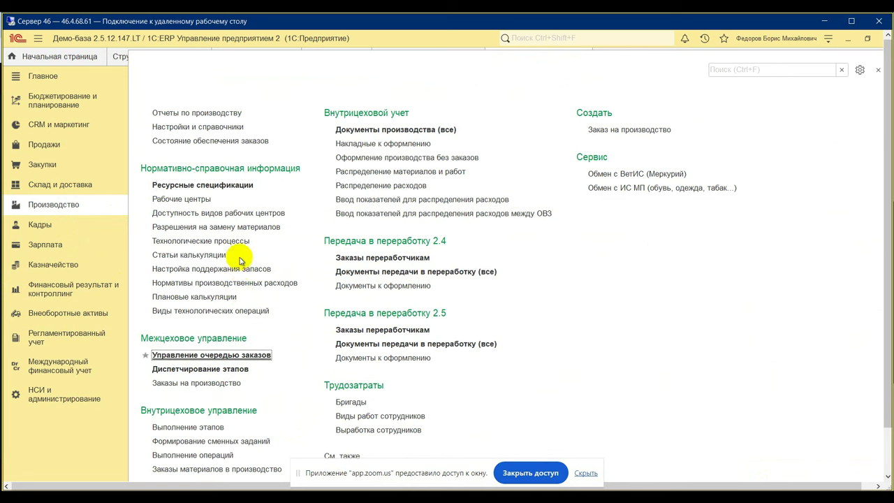
left_click(266, 277)
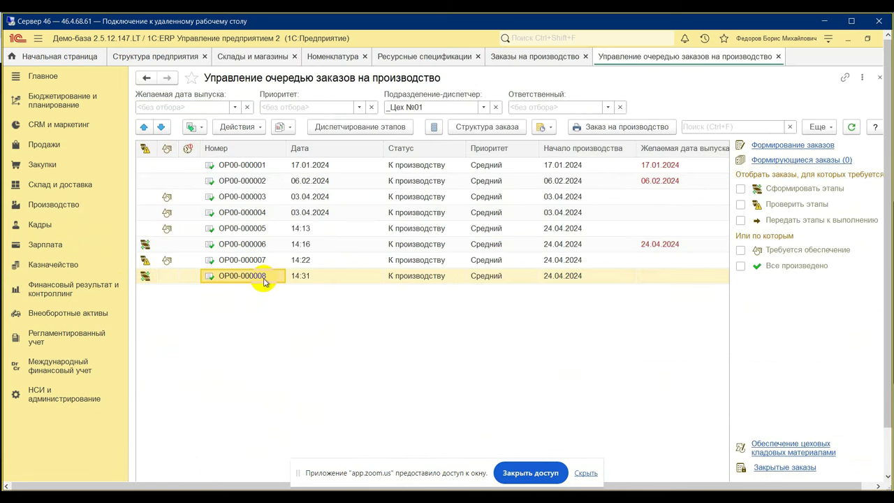
right_click(265, 281)
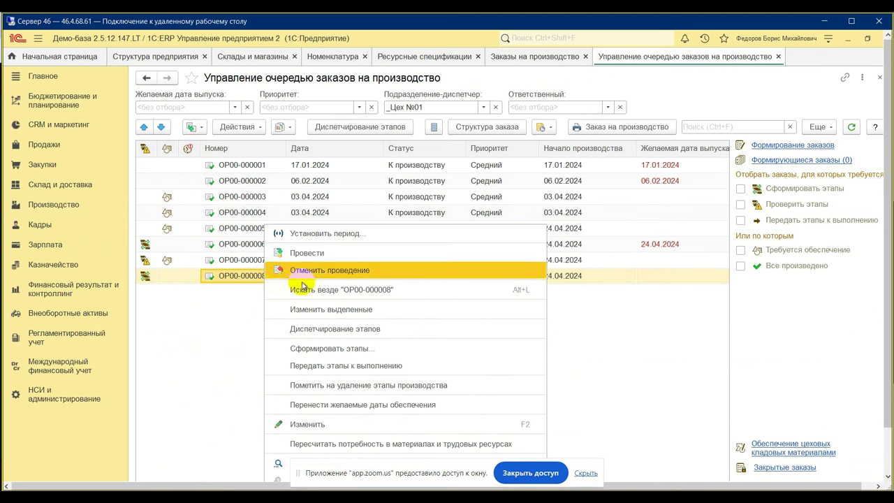
left_click(330, 349)
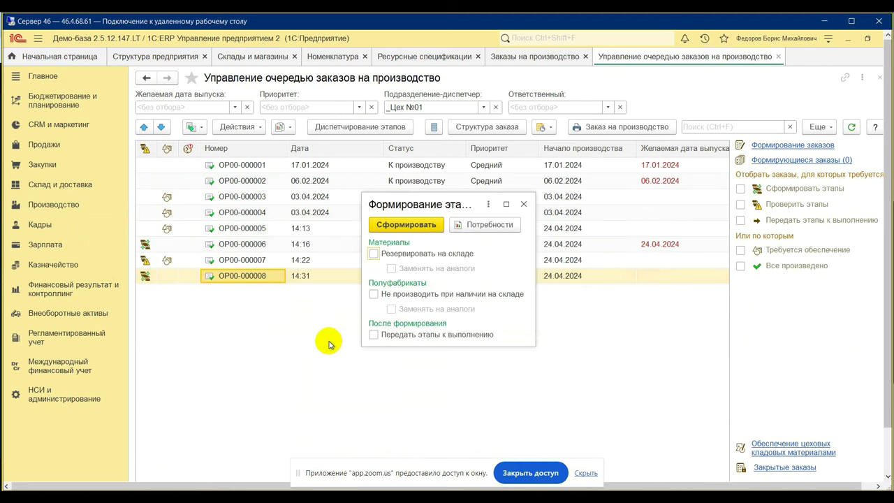
left_click(422, 225)
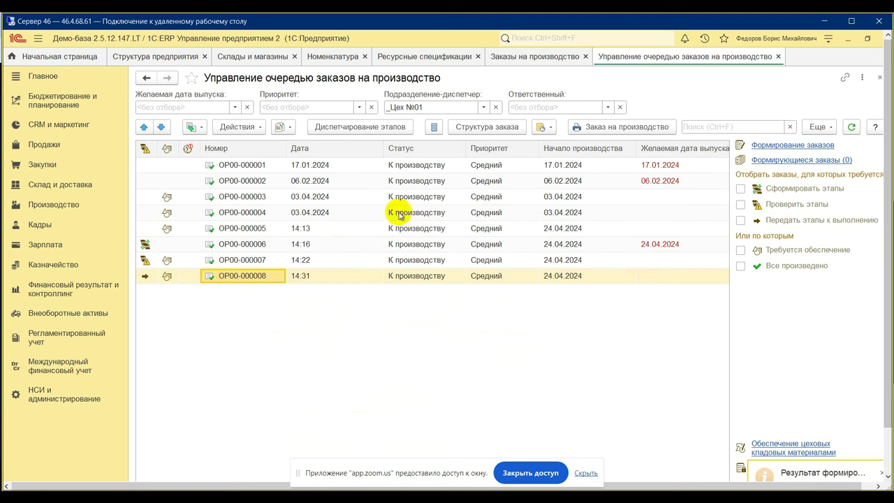
Open the Производство полуфабриката stage from the order's stage dispatching list and examine its material supply and output lines.
left_click(368, 130)
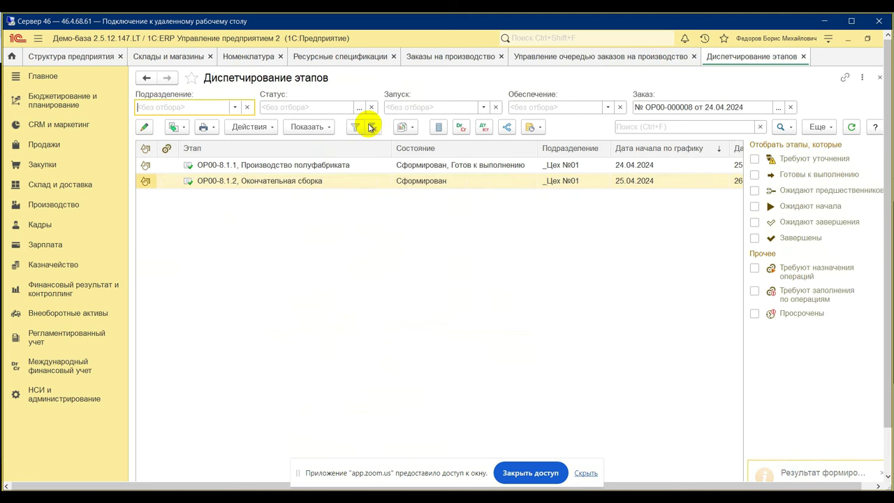
left_click(311, 166)
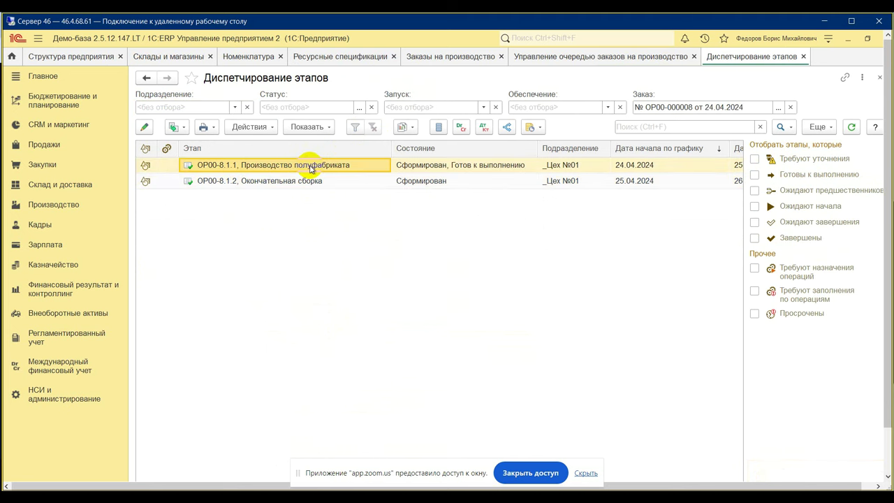
key("Return")
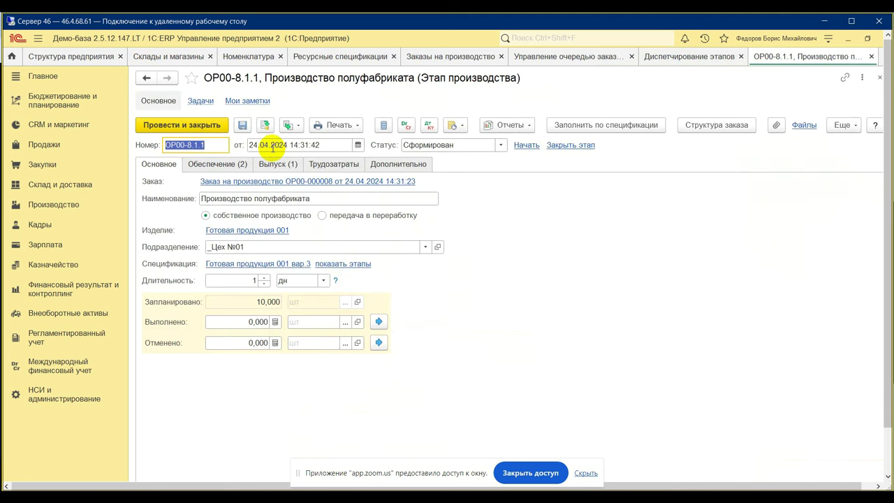
left_click(215, 164)
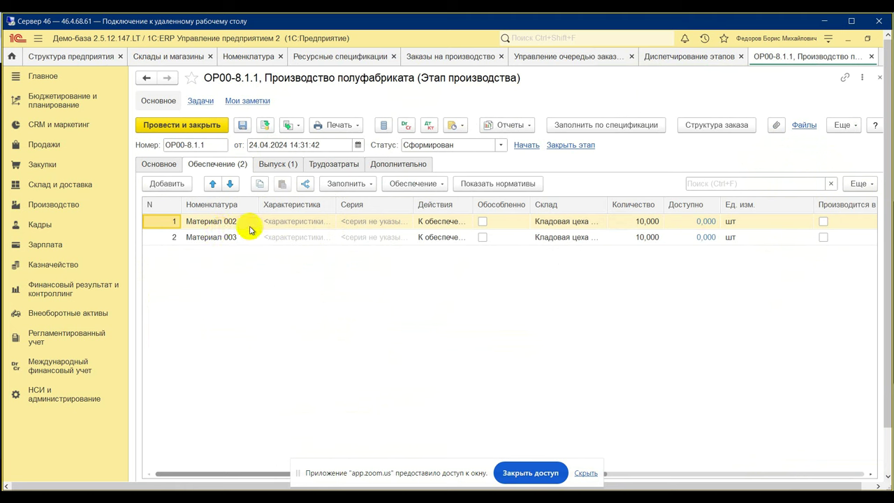
left_click(278, 164)
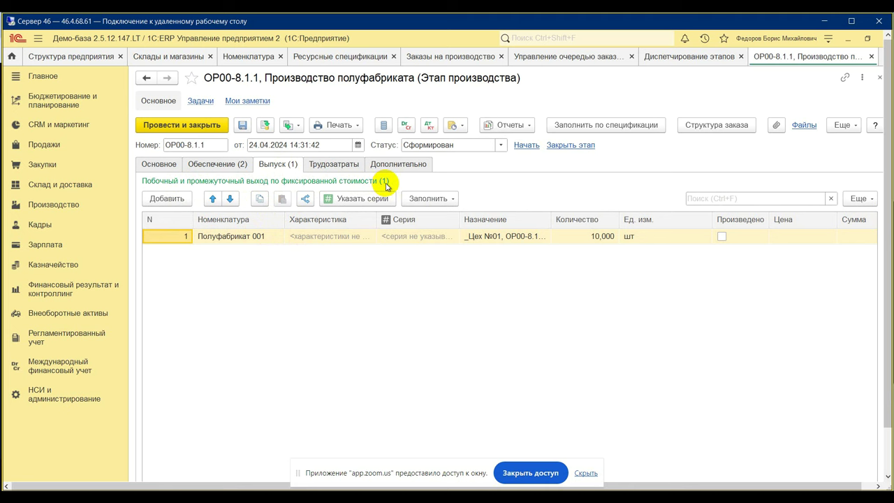
left_click(498, 236)
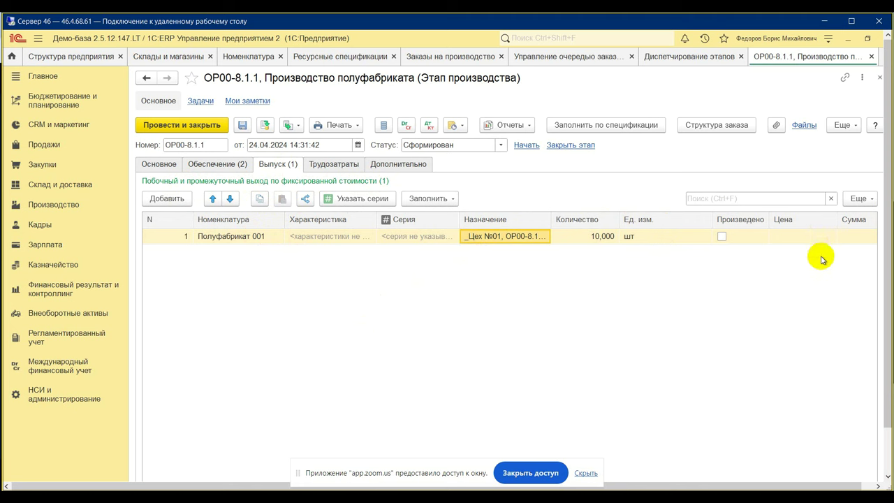
left_click(809, 239)
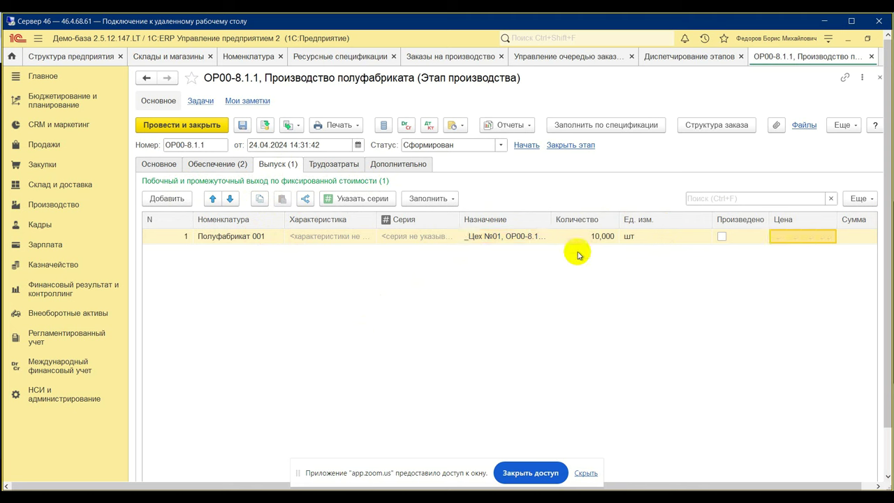
Try switching the Производство полуфабриката stage's status to Начат and on to Завершен.
left_click(501, 146)
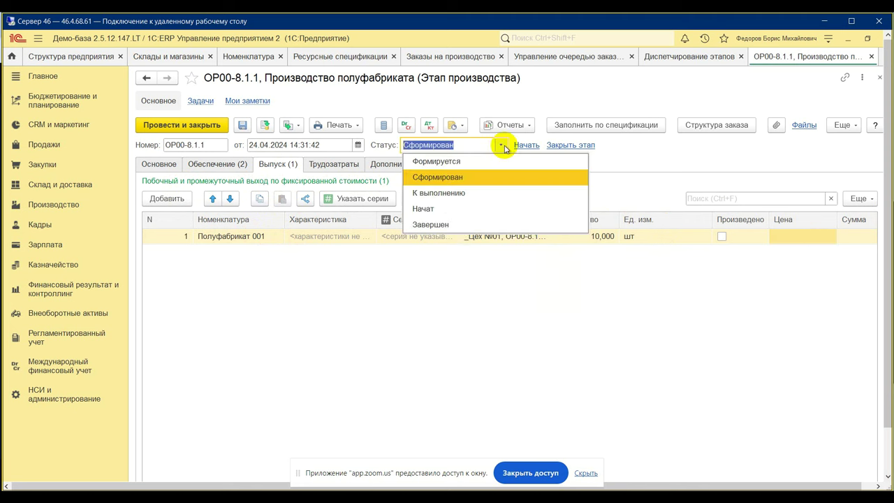
left_click(482, 209)
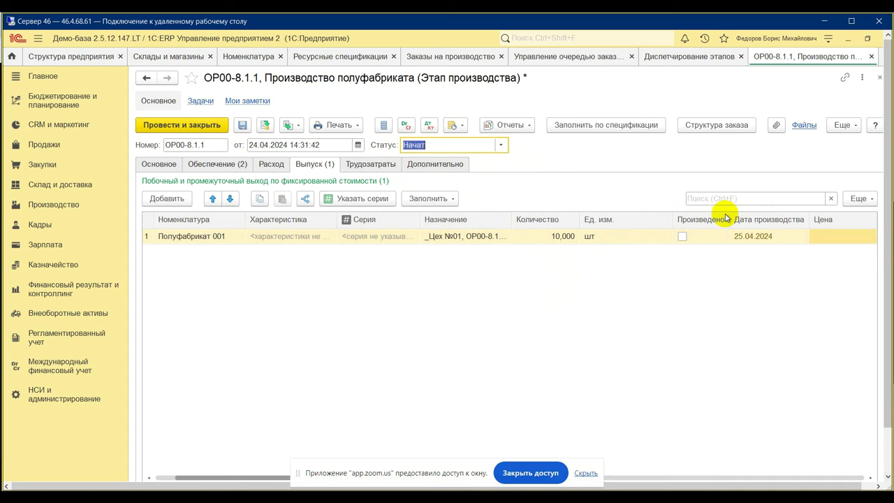
left_click(501, 145)
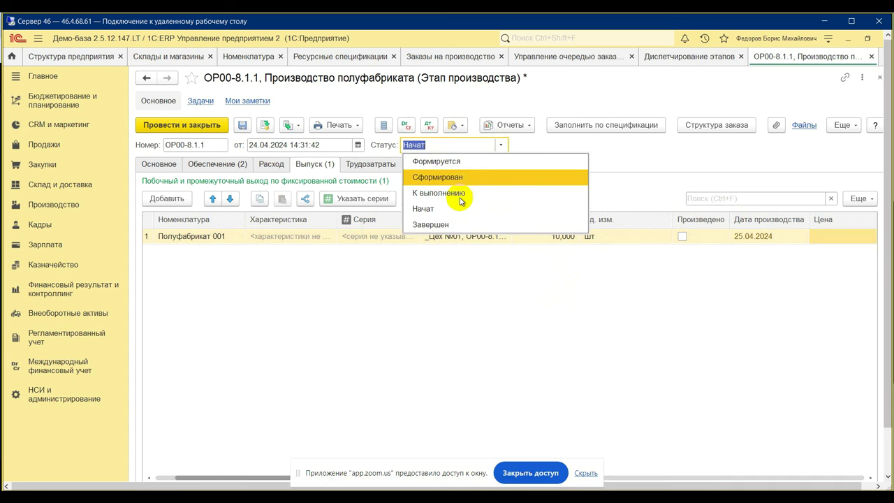
left_click(451, 225)
left_click(818, 278)
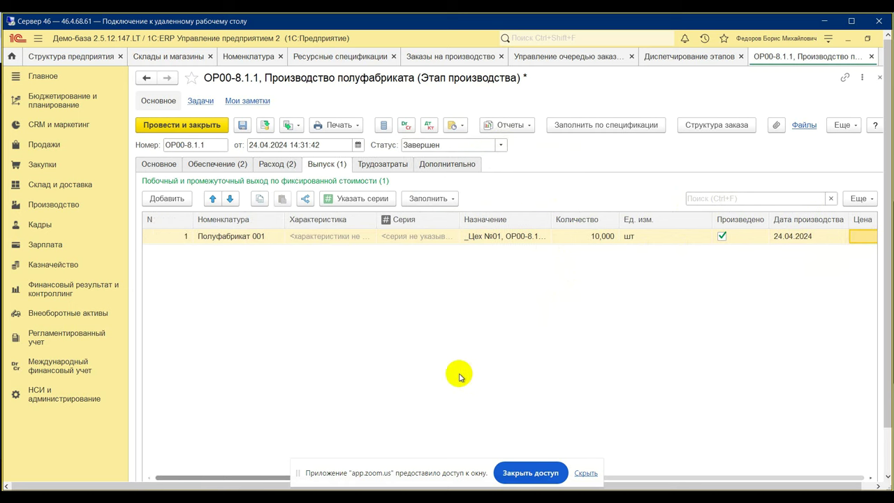
Examine the price, costing item and output direction of the Полуфабрикат 001 output line, then close the stage without saving.
left_click(615, 238)
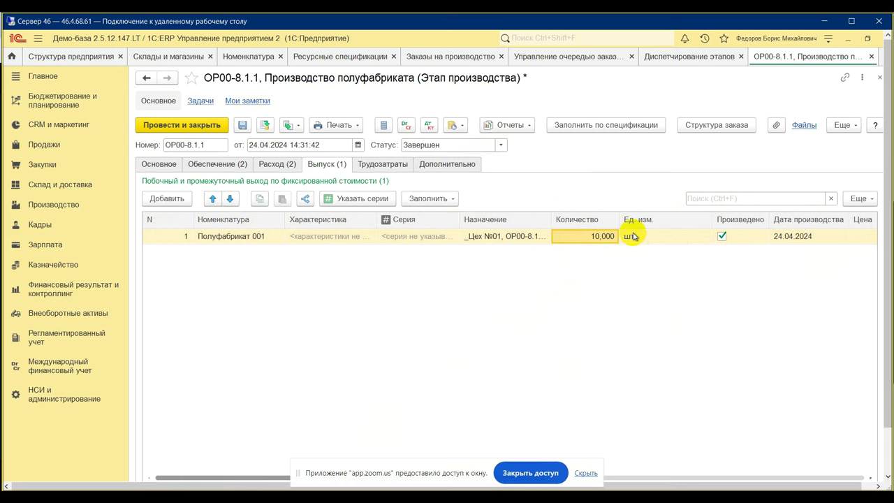
key("Tab")
key("Tab")
key("Tab")
key("Tab")
key("Tab")
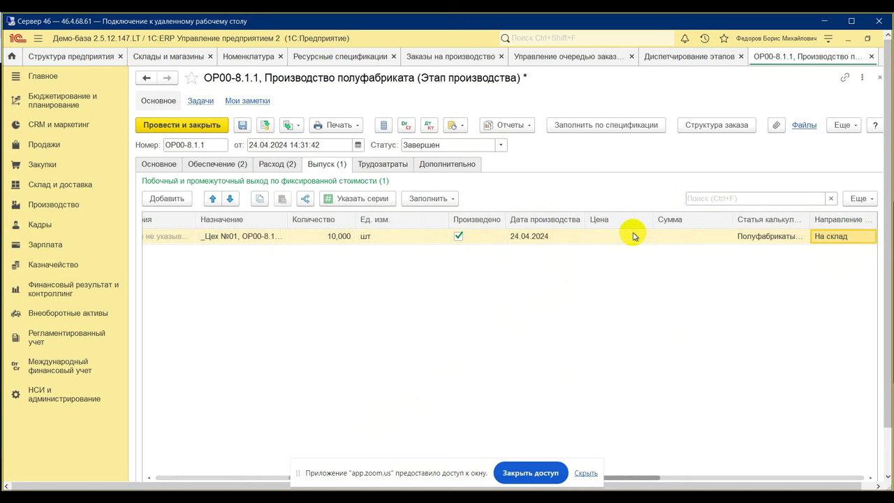
left_click(634, 237)
left_click(633, 235)
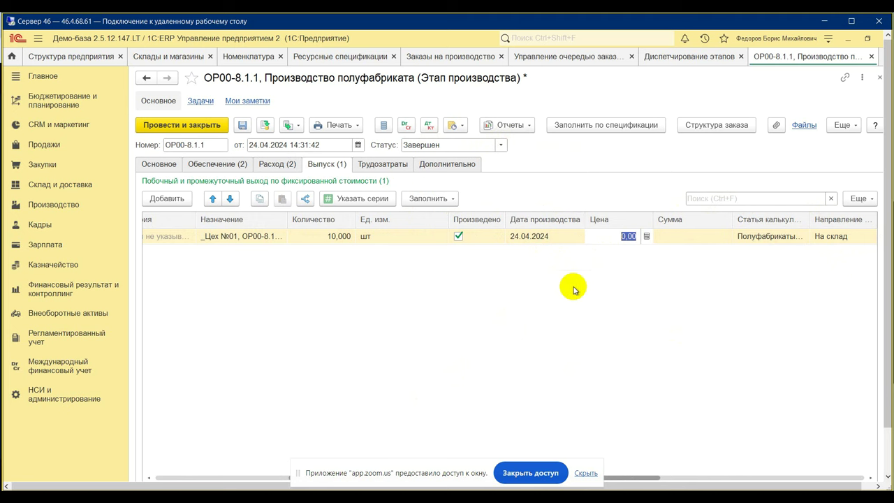
key("Return")
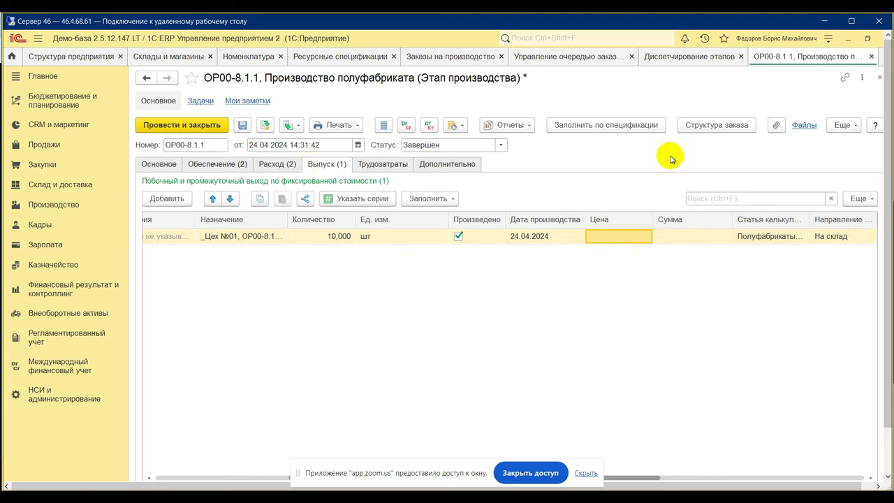
left_click(871, 56)
left_click(475, 298)
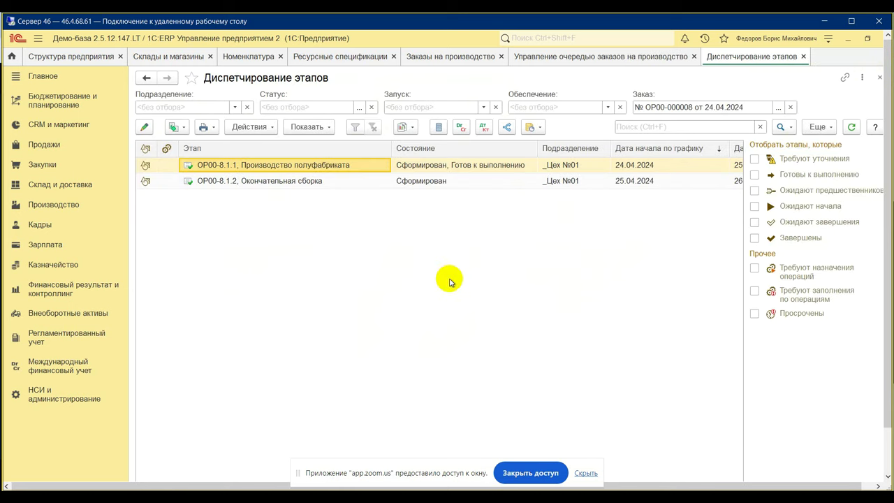
Open the Окончательная сборка stage, examine its supply lines and output sections, and close it.
left_click(290, 179)
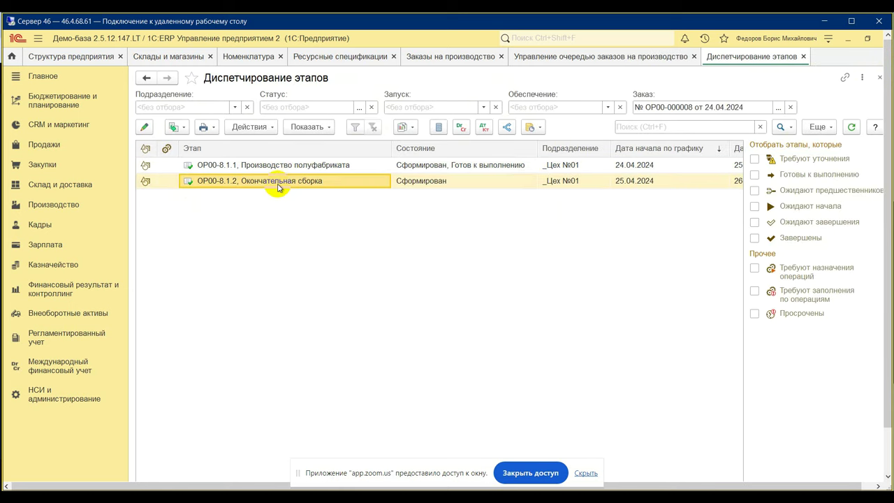
double_click(278, 184)
left_click(204, 163)
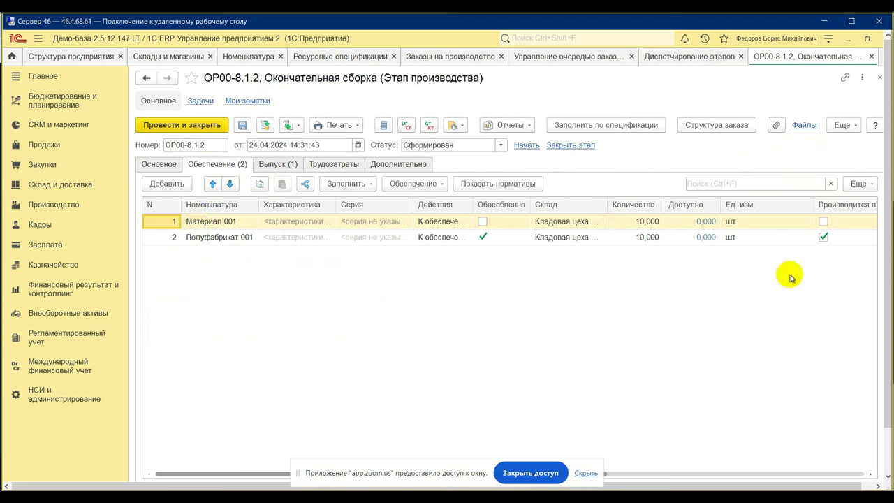
left_click(288, 165)
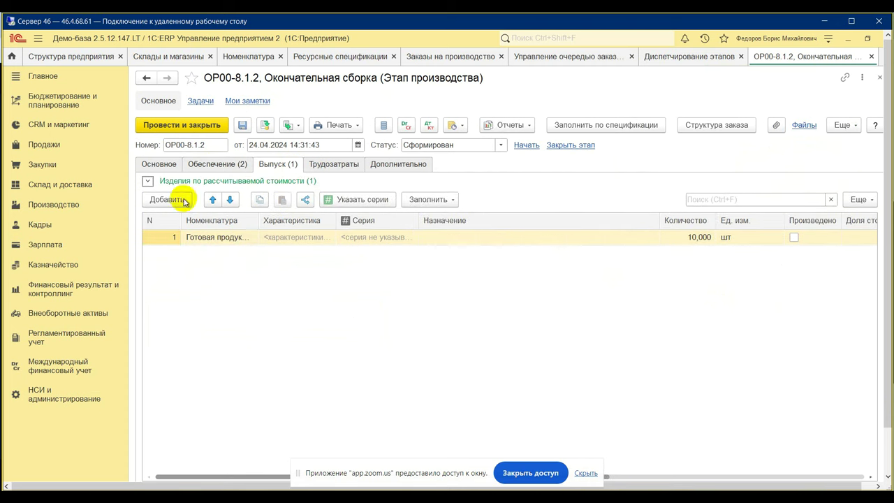
left_click(221, 241)
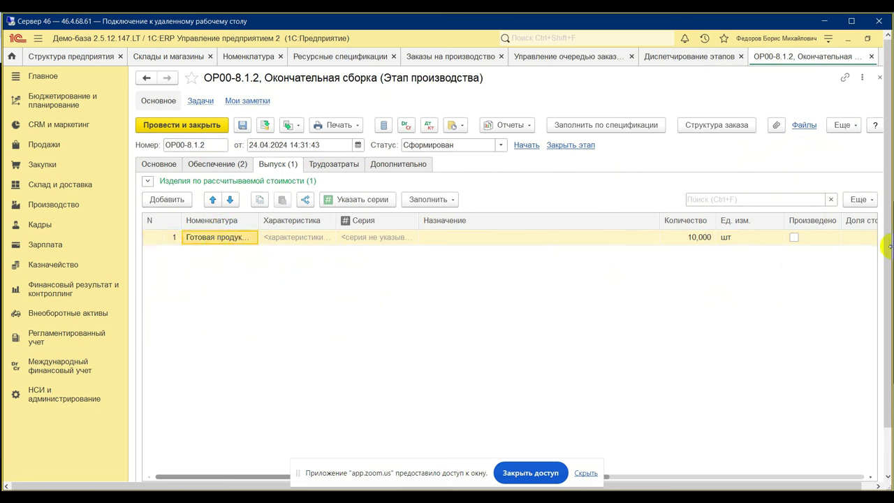
left_click(148, 181)
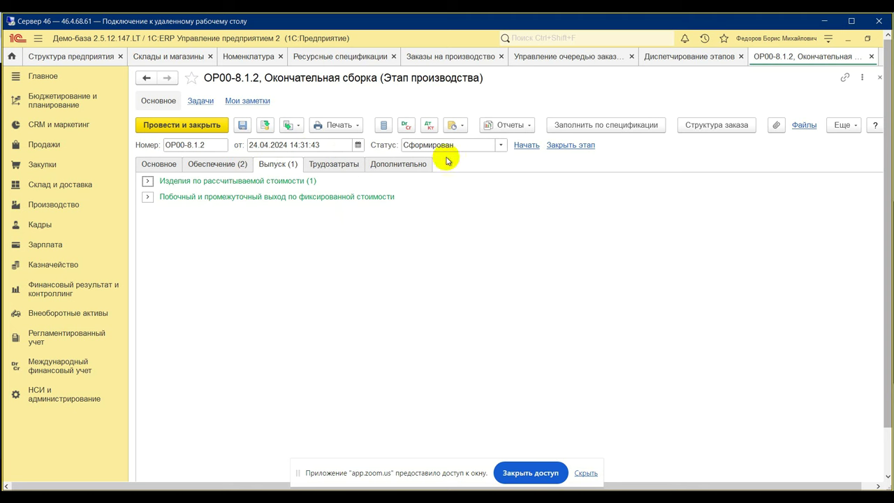
left_click(872, 57)
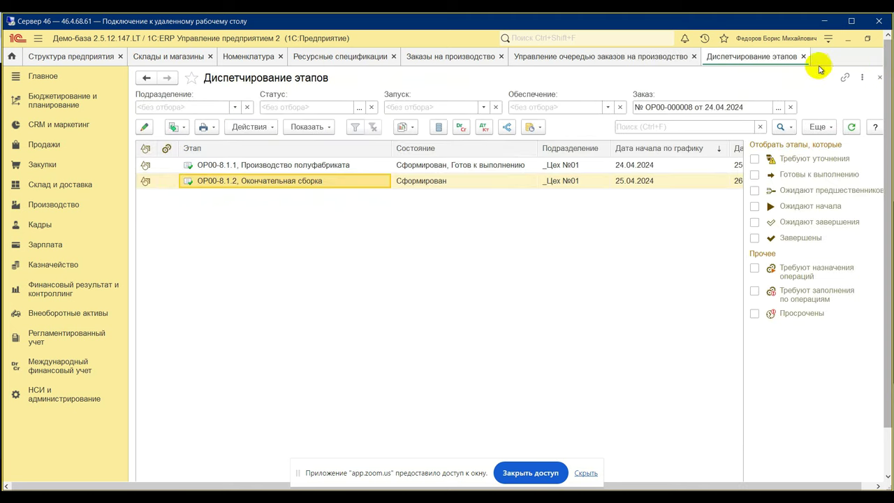
Reopen the Производство полуфабриката stage, review its by-product and intermediate output line, and close it.
left_click(245, 165)
double_click(245, 165)
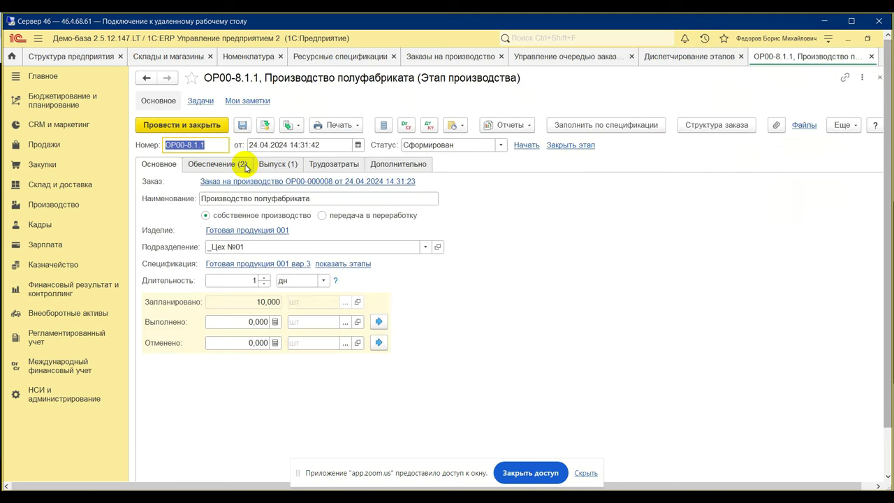
left_click(283, 164)
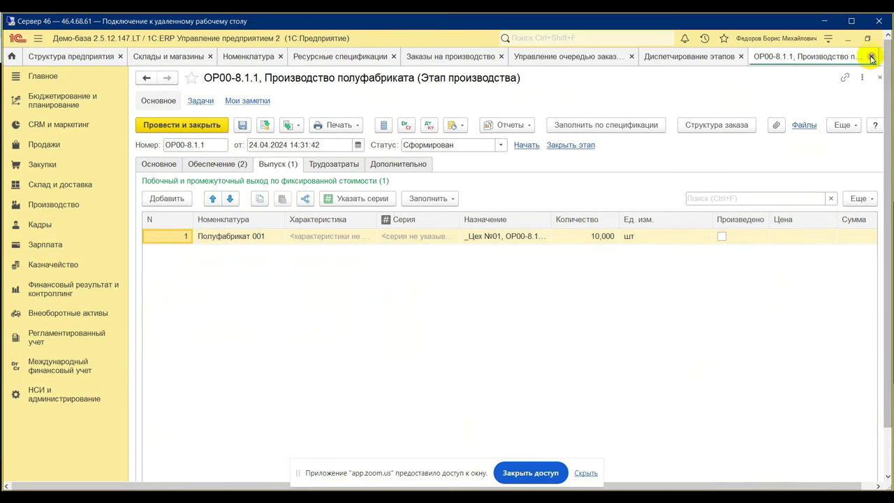
left_click(879, 76)
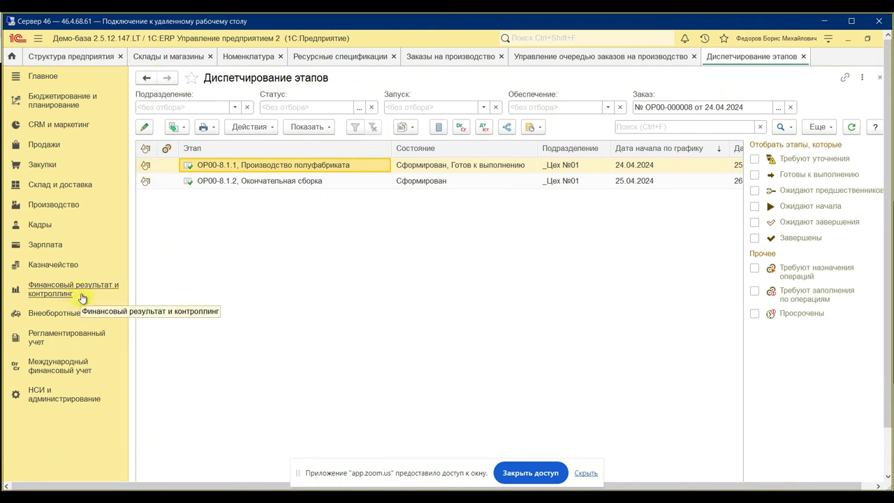
Return to the production order queue and open stage dispatching for the order created just before the newest one.
left_click(56, 207)
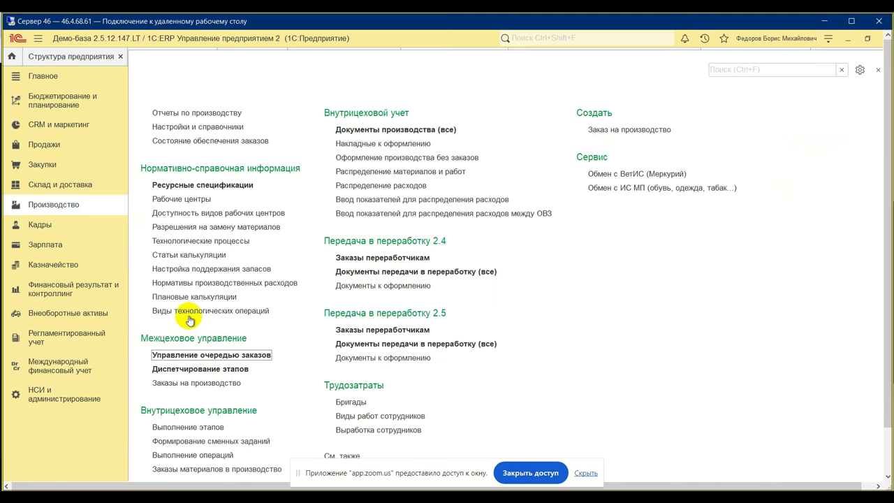
left_click(207, 355)
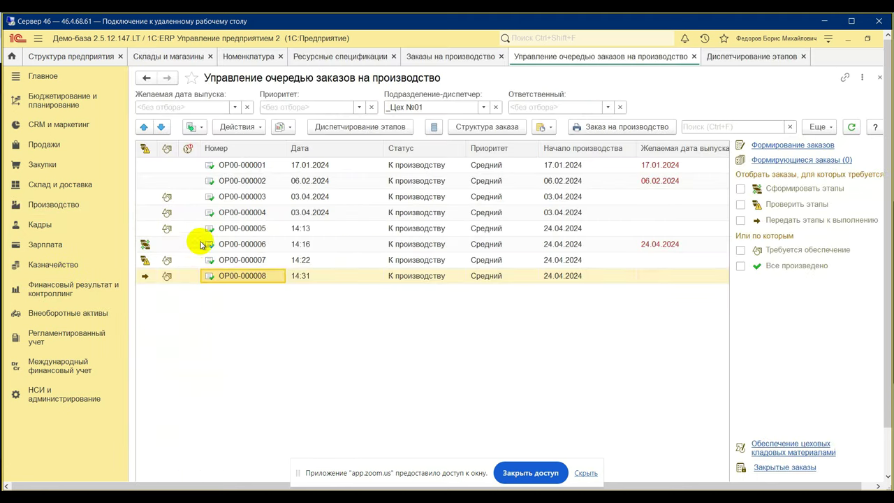
left_click(224, 262)
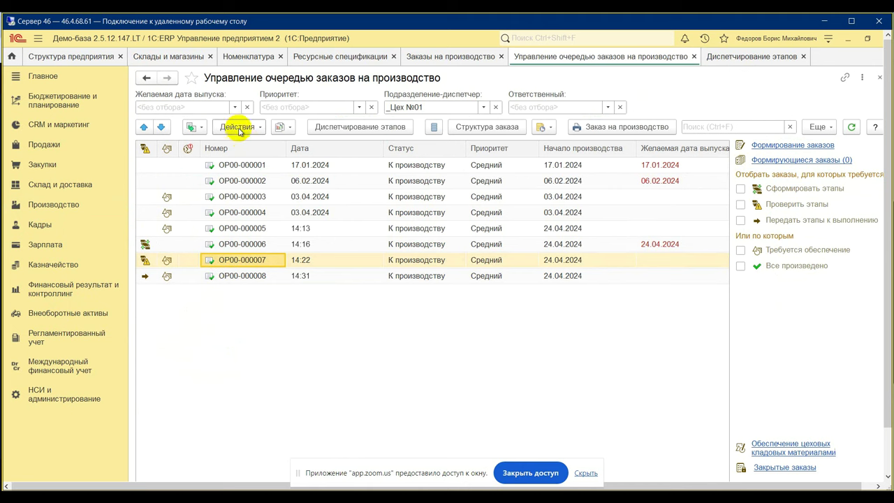
left_click(313, 127)
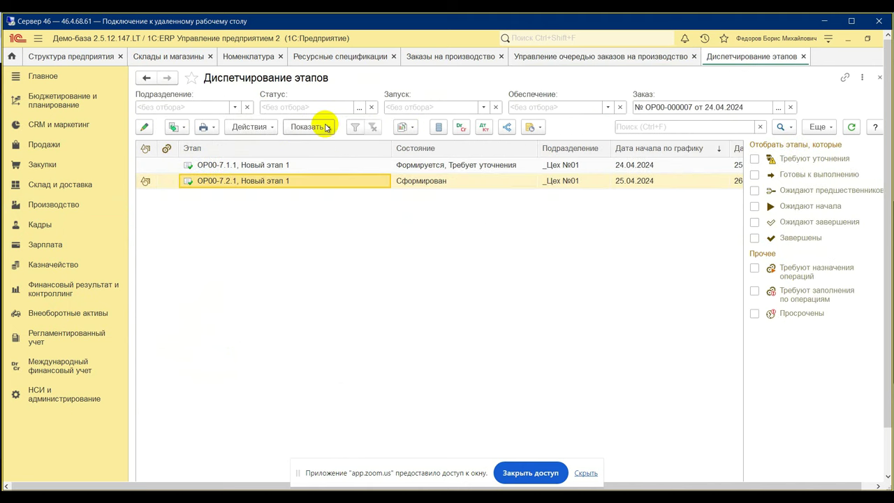
Open the first Новый этап 1 stage, review its calculated-cost and fixed-cost output sections, close it, and select the second stage.
left_click(318, 145)
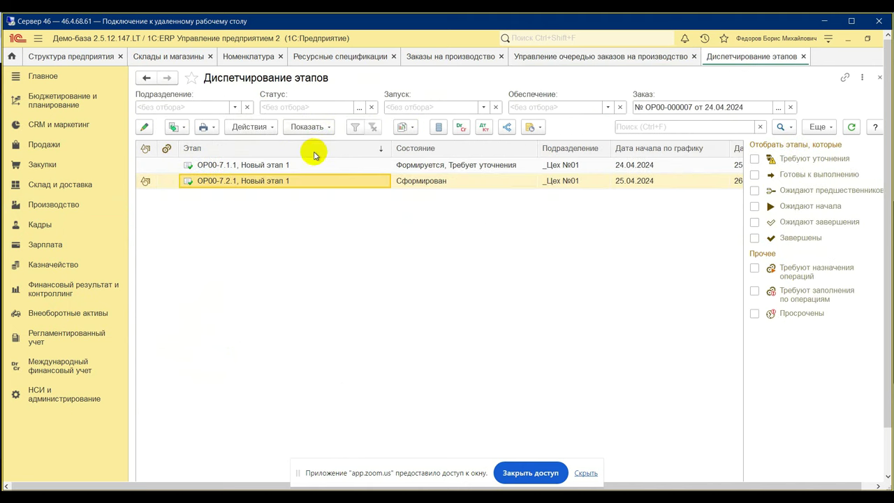
left_click(313, 168)
double_click(313, 168)
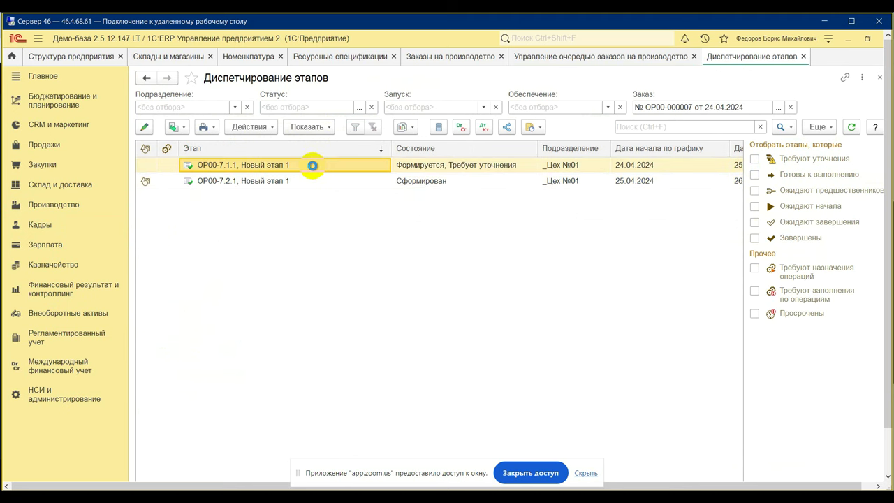
left_click(286, 165)
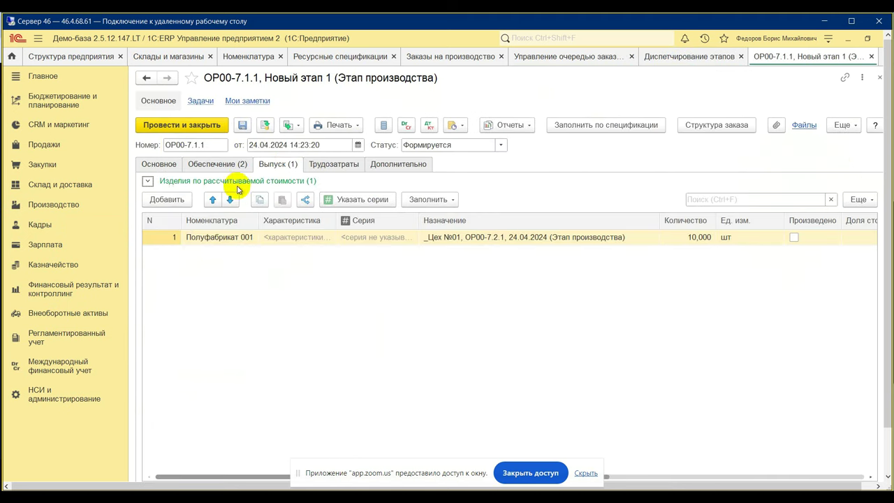
left_click(147, 181)
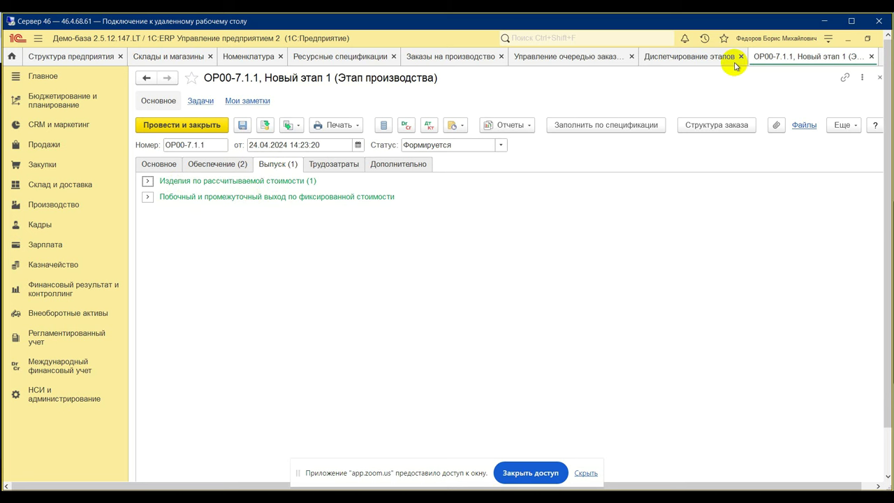
left_click(877, 64)
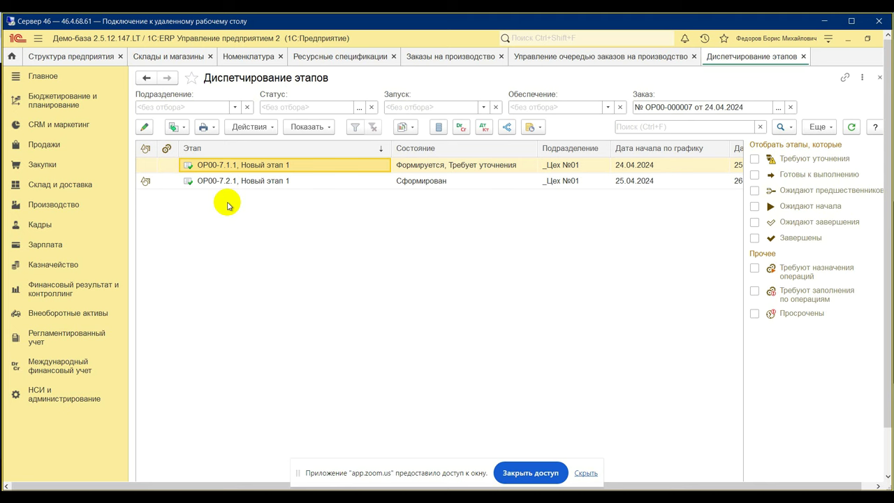
left_click(277, 184)
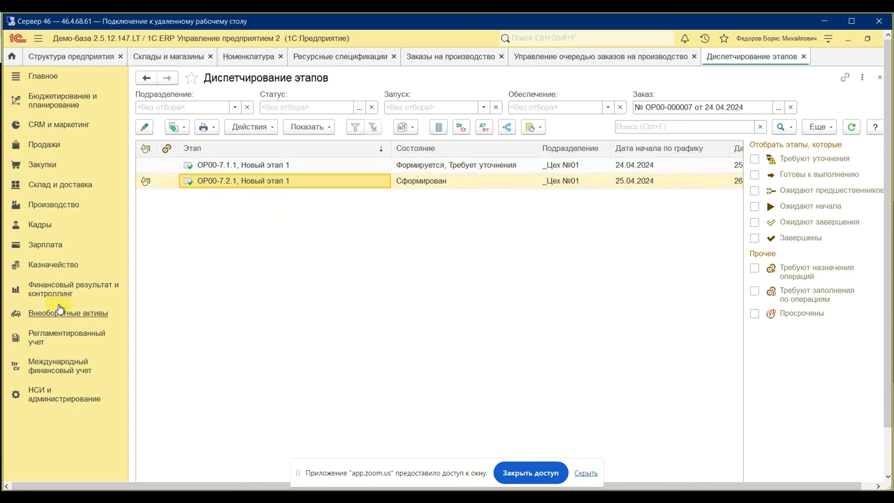
Open the Готовая продукция 001 вар.3 resource specification, review its additional data, production process and by-product output costing item, and close it.
left_click(75, 206)
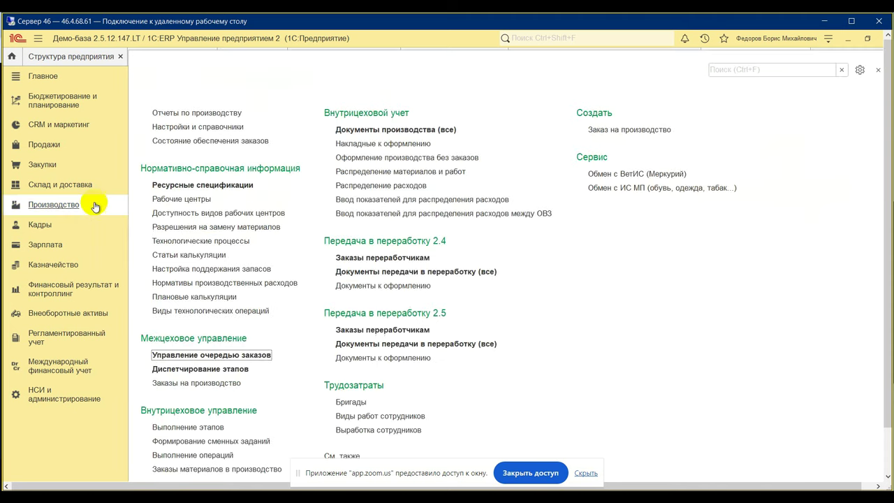
left_click(209, 186)
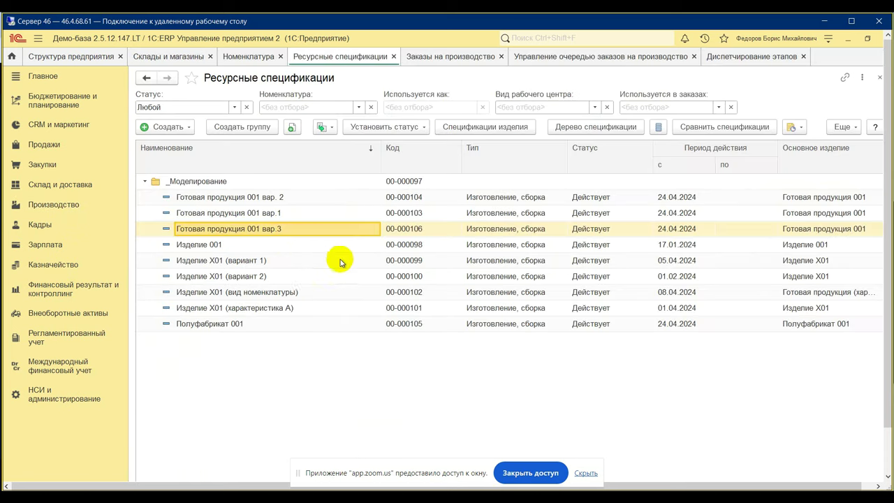
double_click(276, 231)
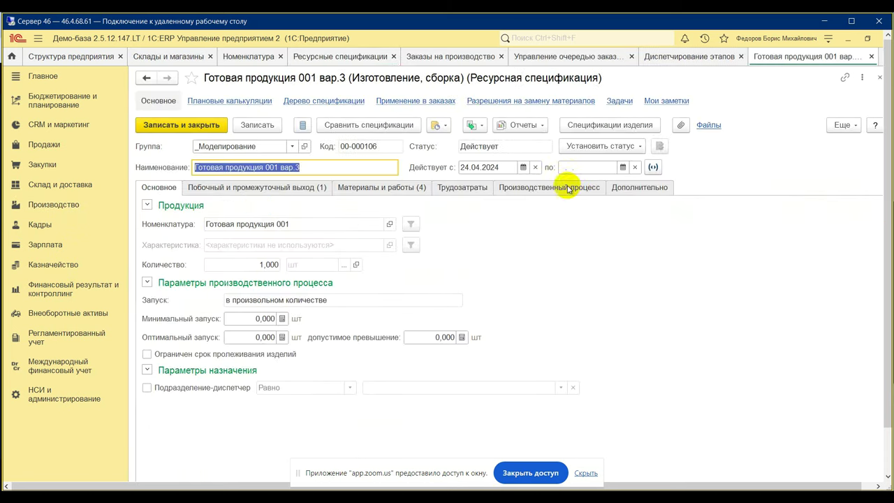
left_click(653, 187)
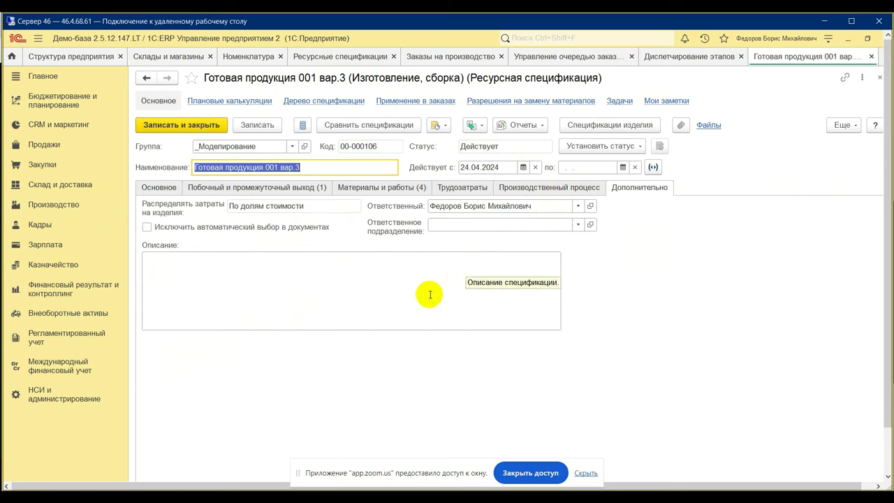
left_click(577, 189)
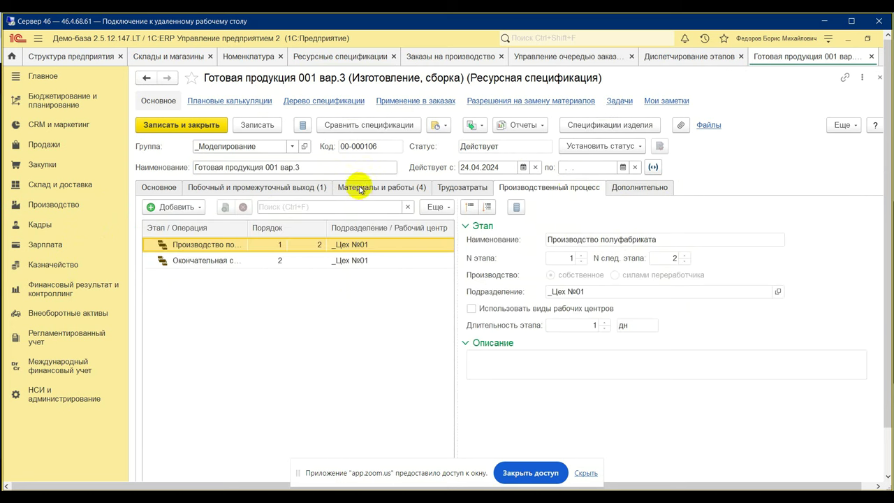
left_click(231, 187)
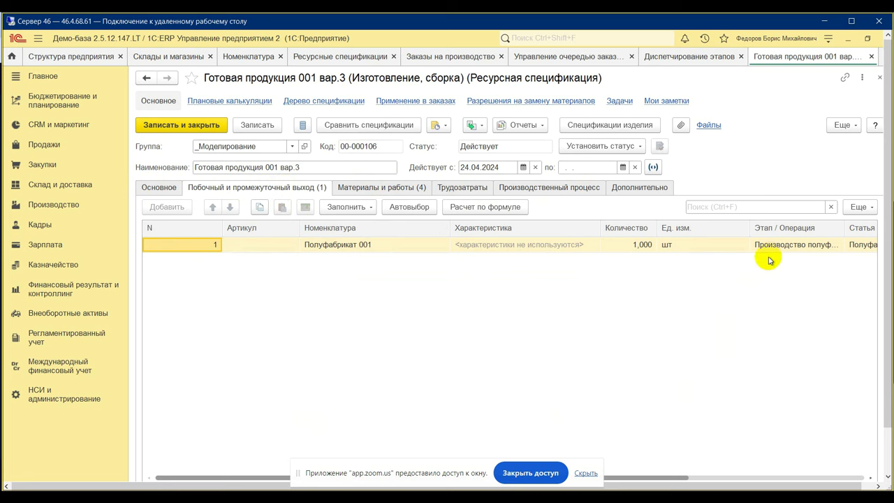
left_click_drag(660, 478, 889, 478)
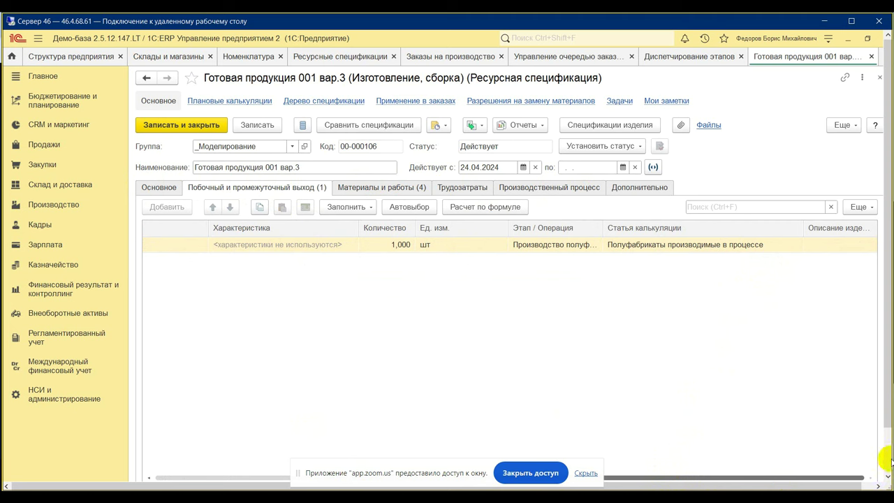
left_click(873, 56)
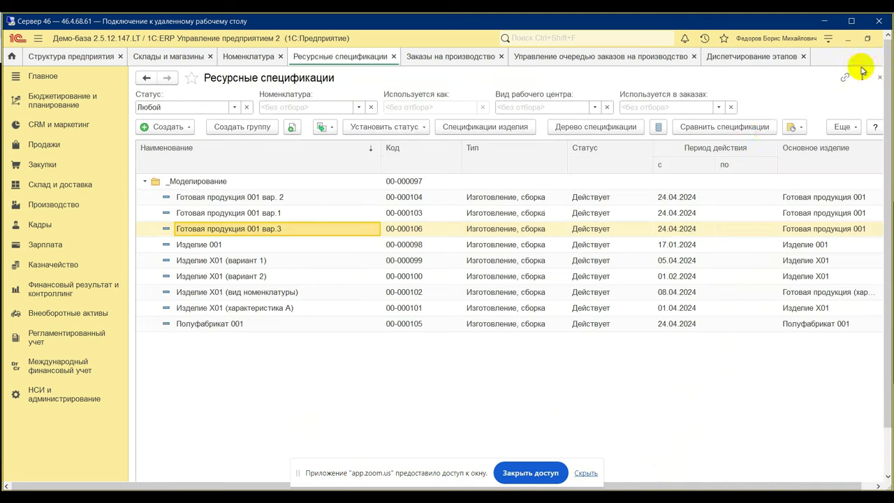
Open the Производство administration settings and examine the planned price options under Производственные затраты.
left_click(49, 403)
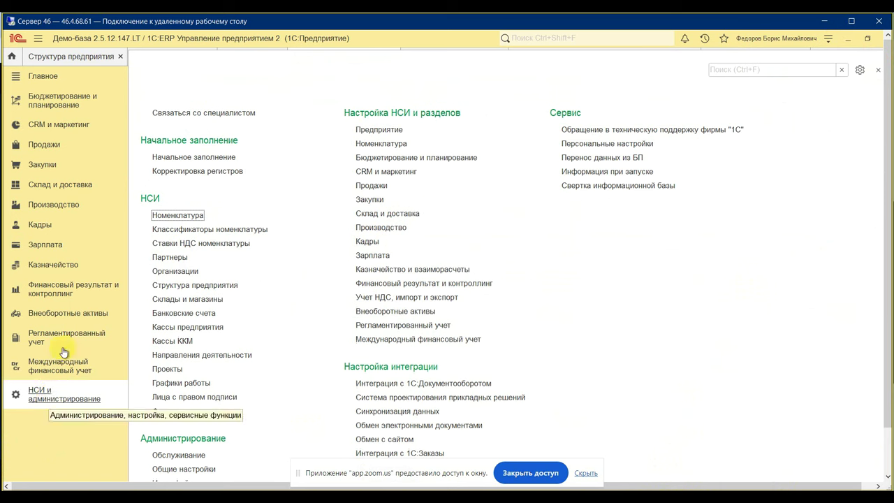
left_click(381, 228)
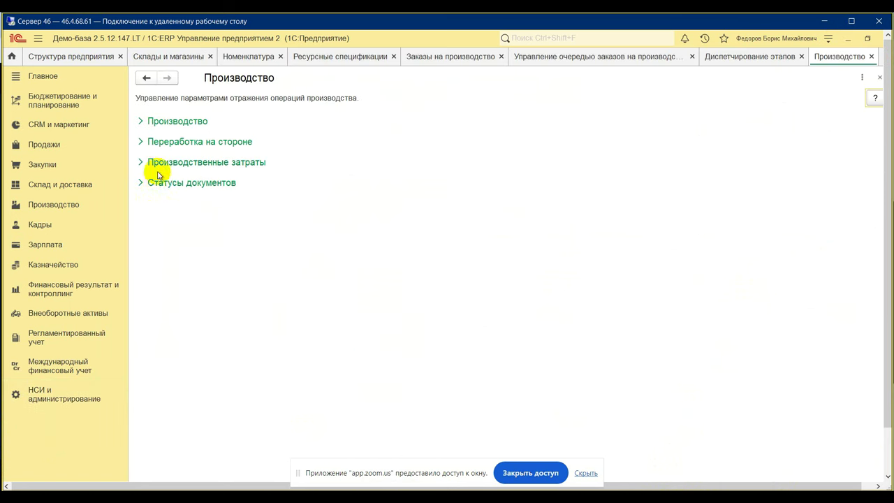
left_click(160, 164)
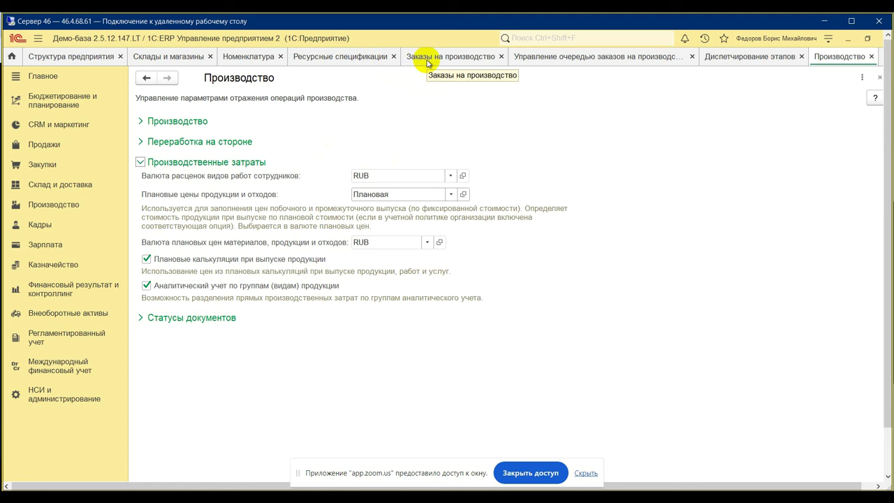
Close the current stage dispatching list and open stage dispatching for the newest order in the production queue.
left_click(714, 56)
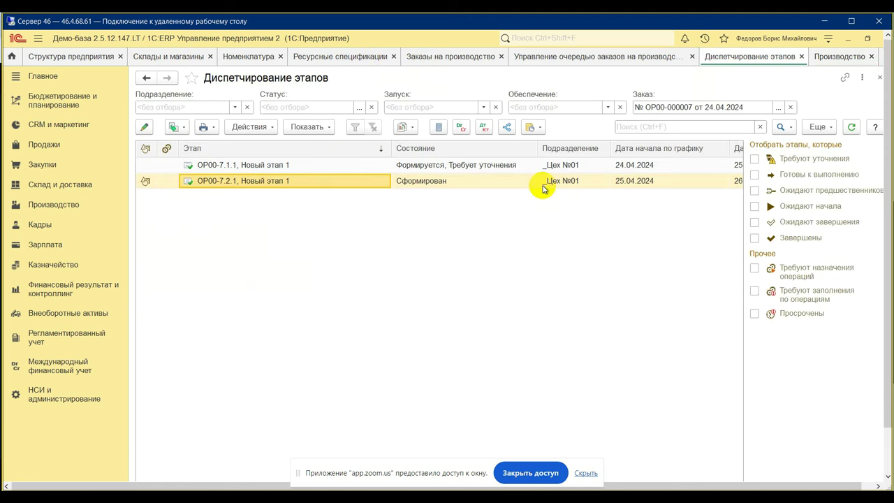
left_click(801, 56)
left_click(689, 56)
left_click(260, 275)
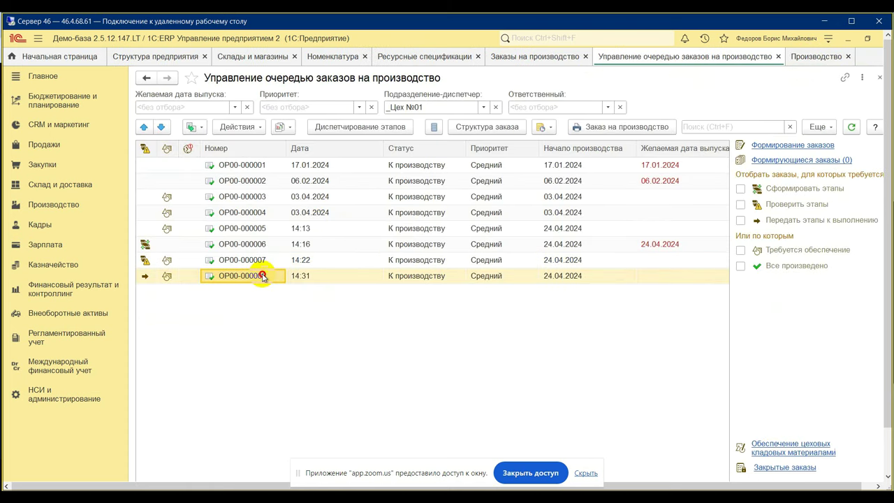
left_click(364, 127)
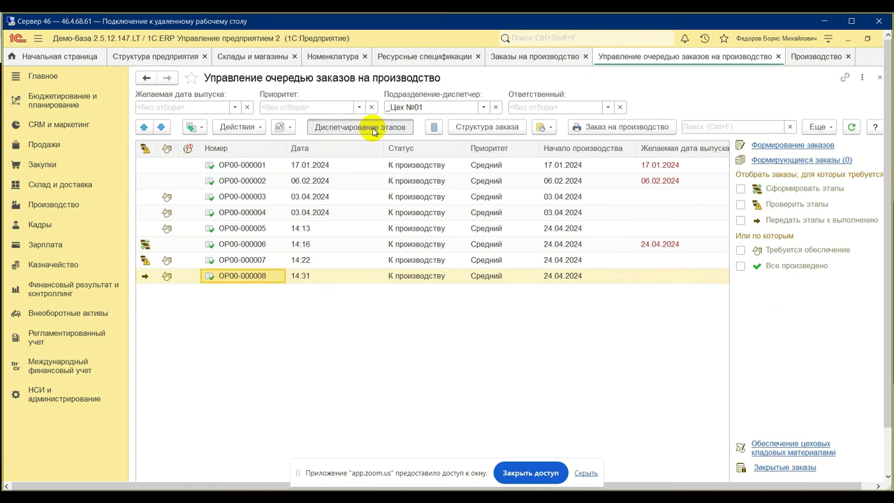
Open the Производство полуфабриката stage and examine the Вид цены setting in its additional data.
left_click(306, 165)
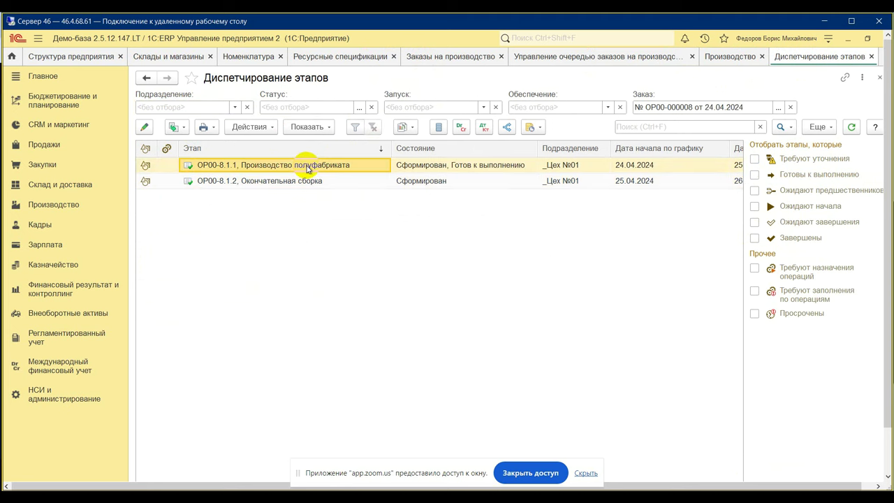
double_click(306, 165)
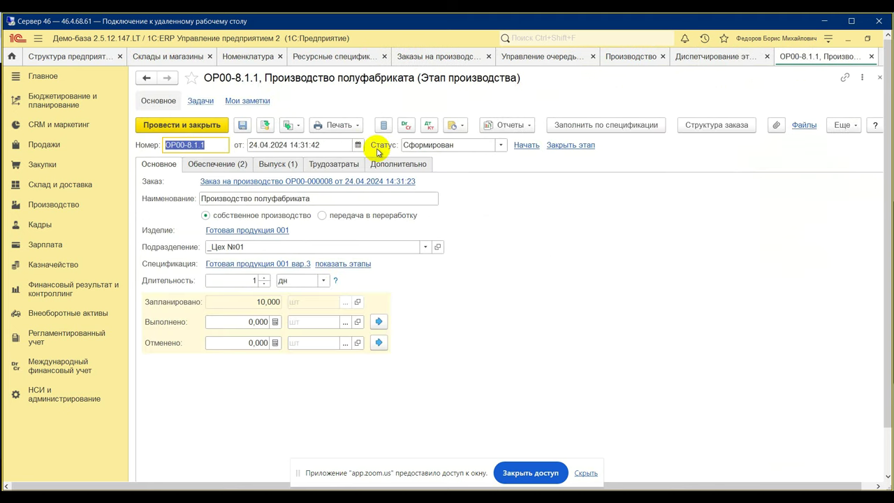
left_click(386, 166)
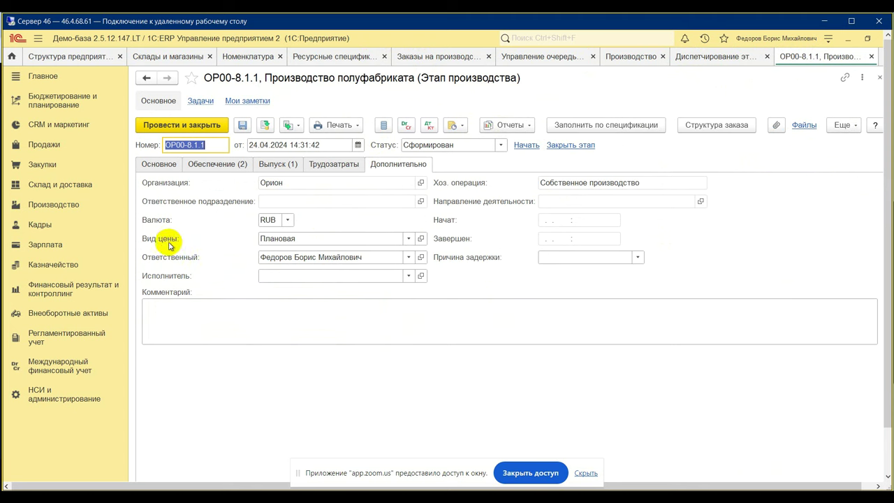
mouse_move(173, 246)
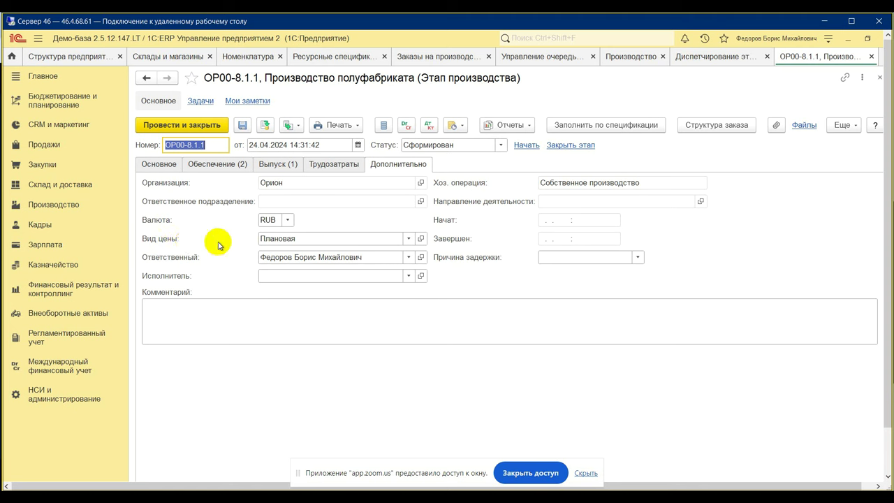
left_click(293, 238)
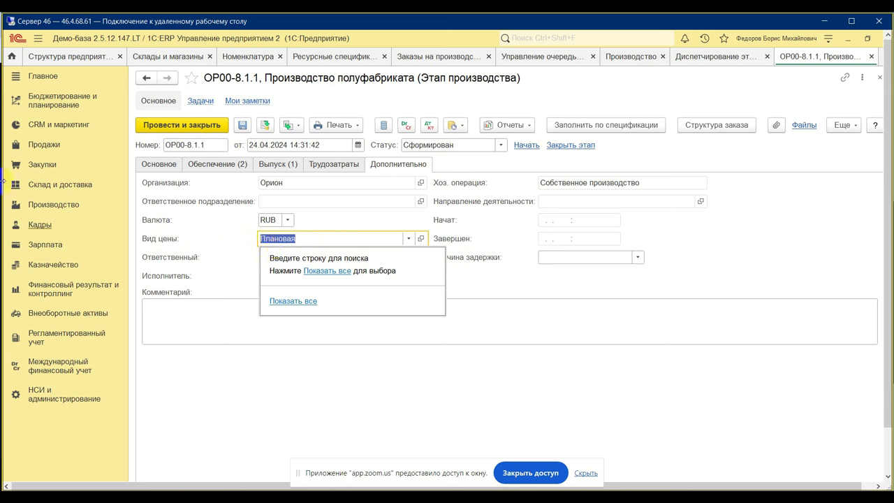
key("Escape")
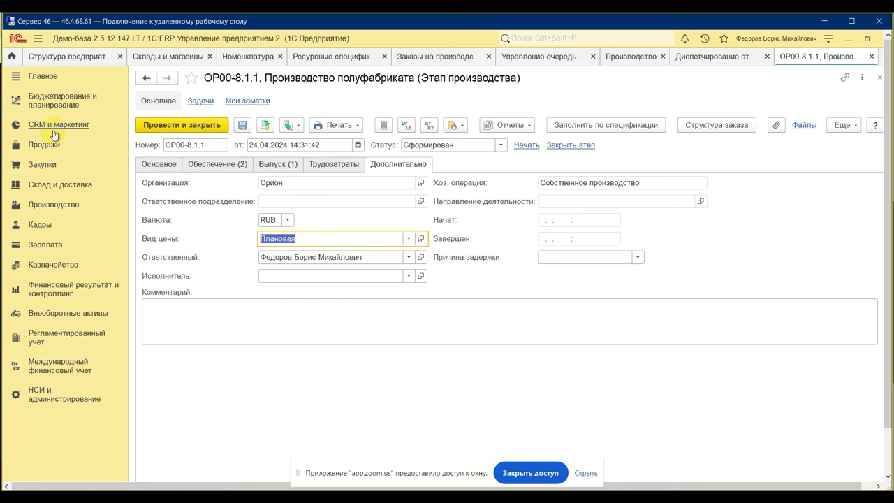
From the Виды цен directory, start a new price type with currency RUB and enable its use for выпуске продукции.
left_click(55, 126)
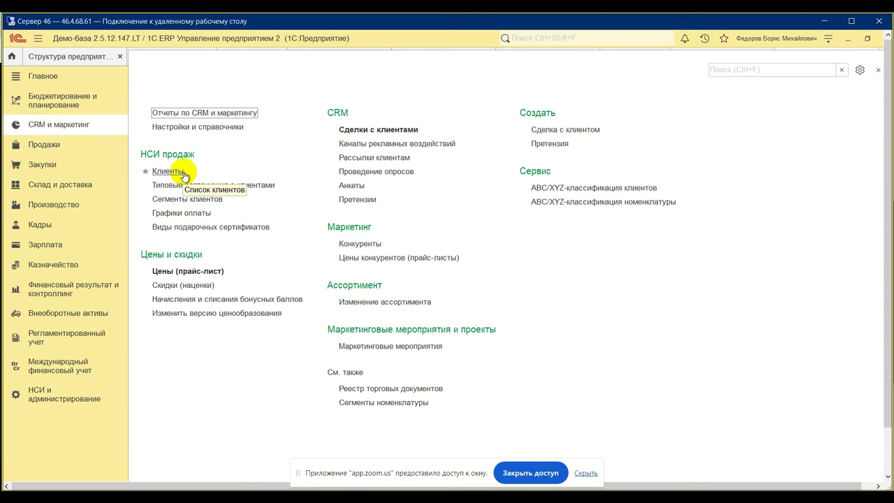
left_click(203, 127)
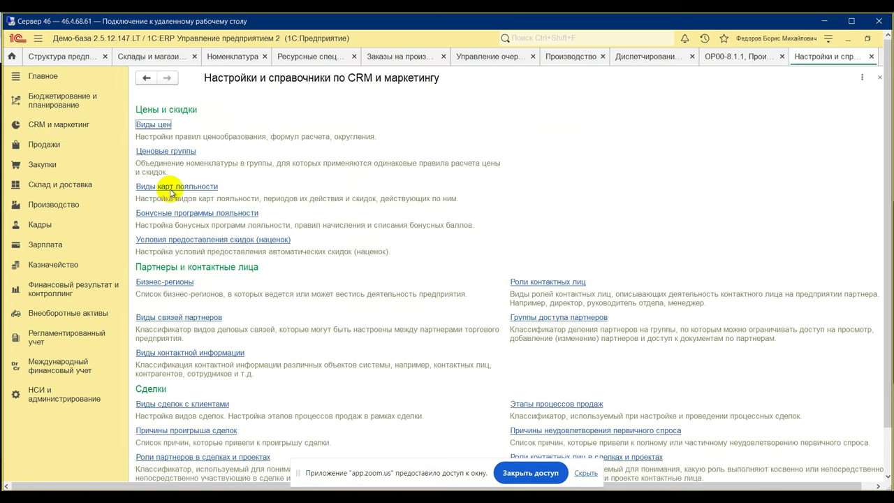
left_click(162, 127)
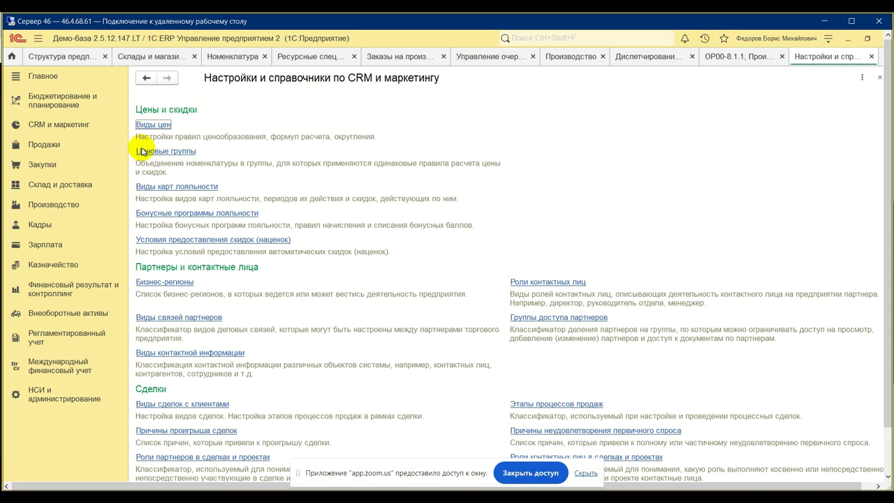
left_click(157, 114)
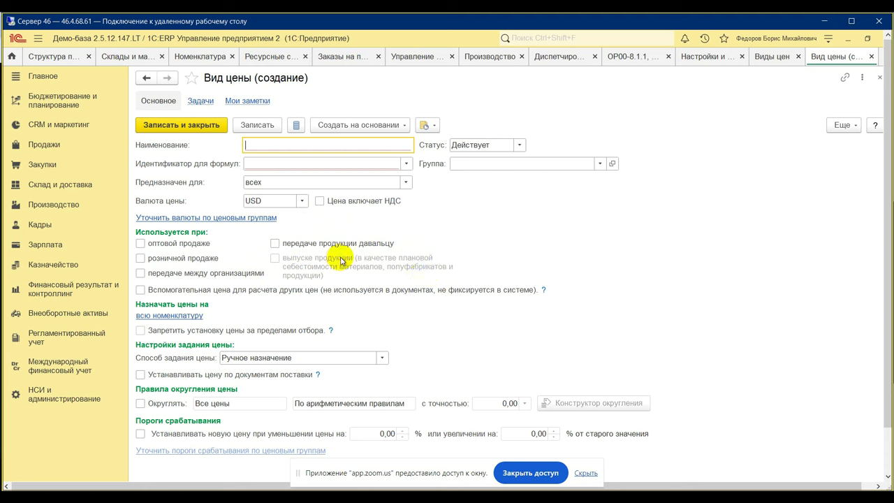
left_click(296, 203)
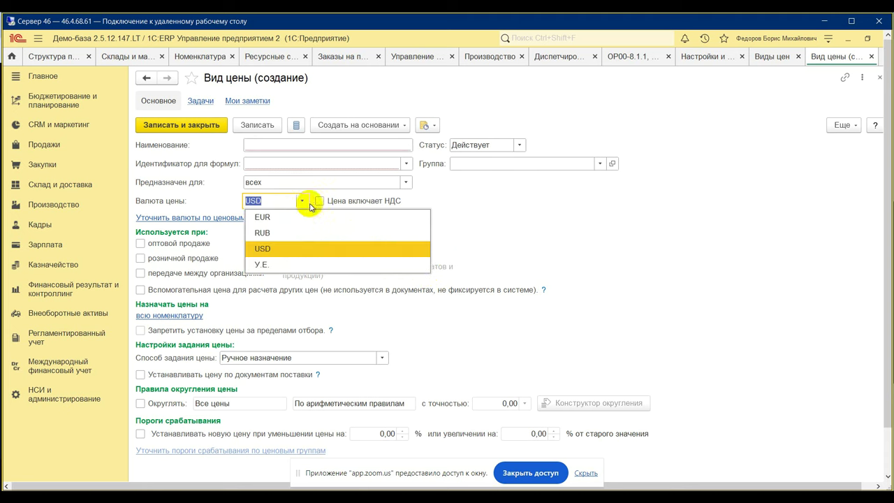
left_click(280, 233)
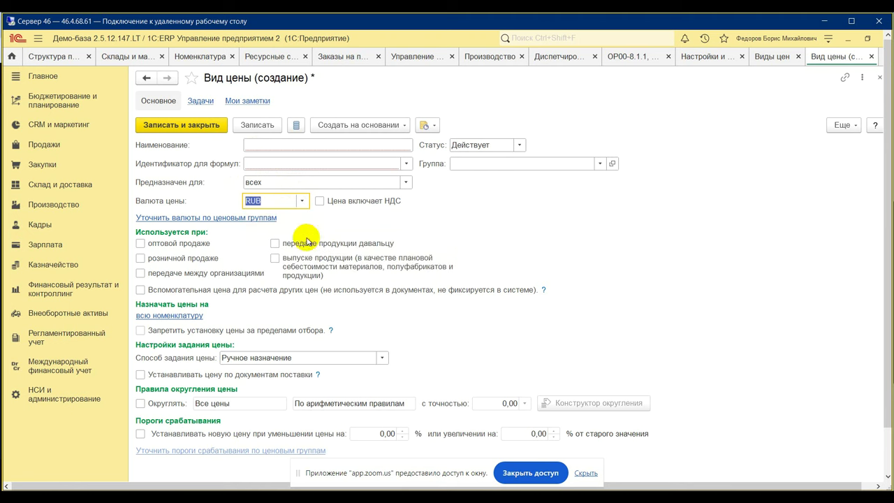
left_click(274, 258)
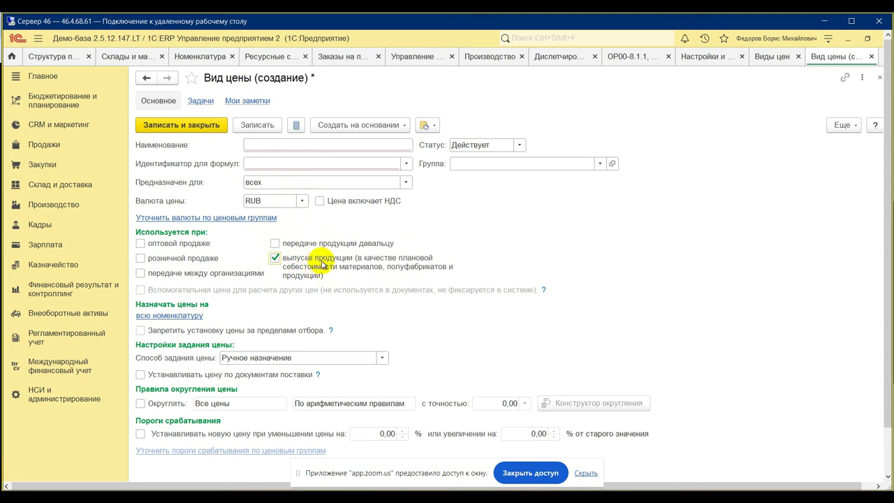
mouse_move(302, 262)
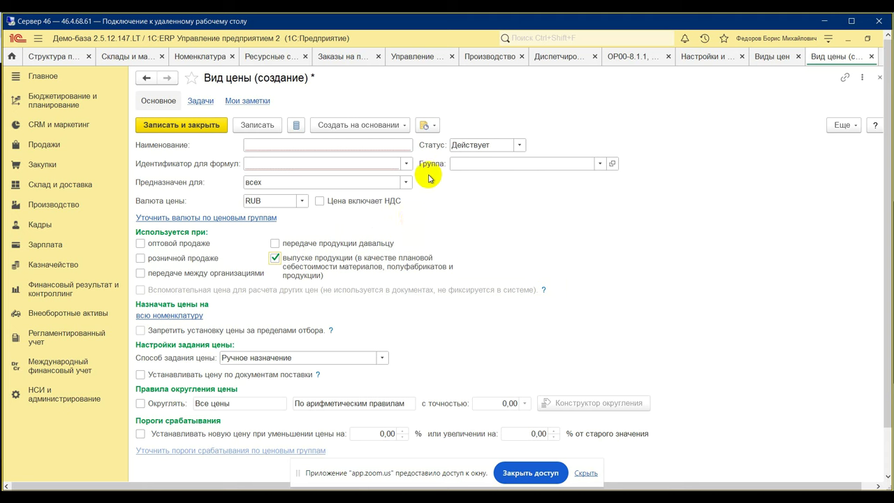
Close all open forms and discard the unsaved new price type.
right_click(67, 60)
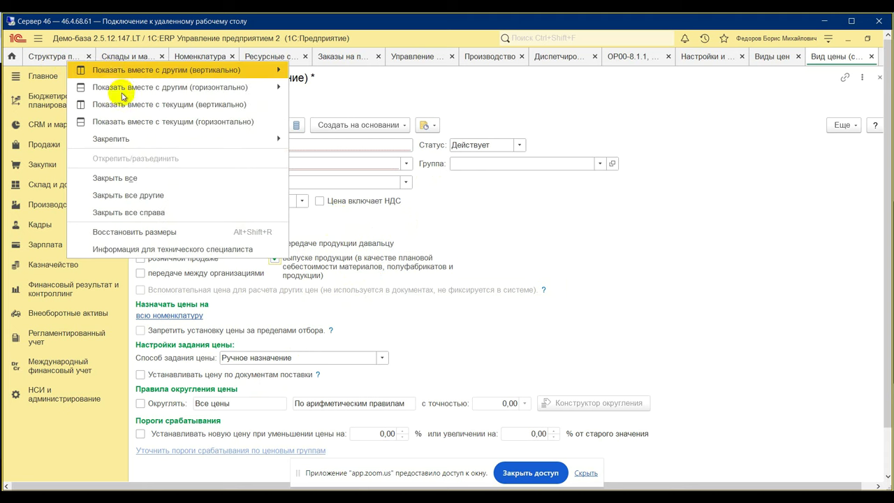
left_click(120, 179)
left_click(444, 294)
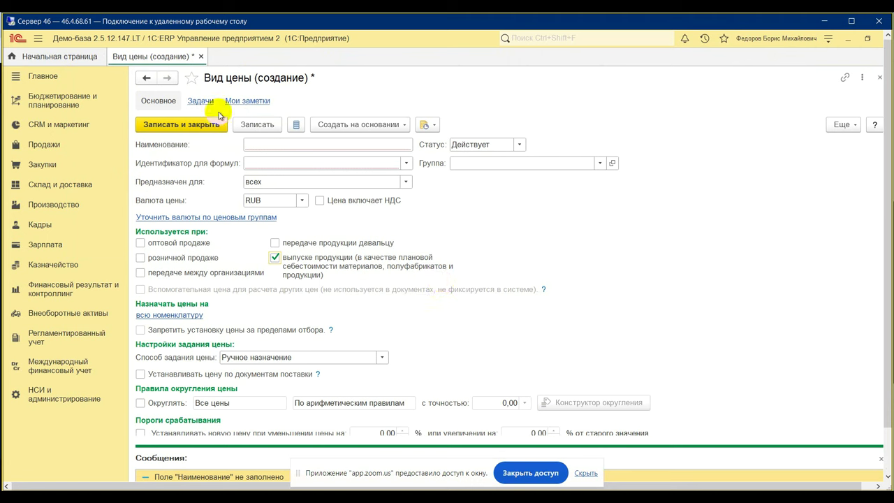
left_click(201, 56)
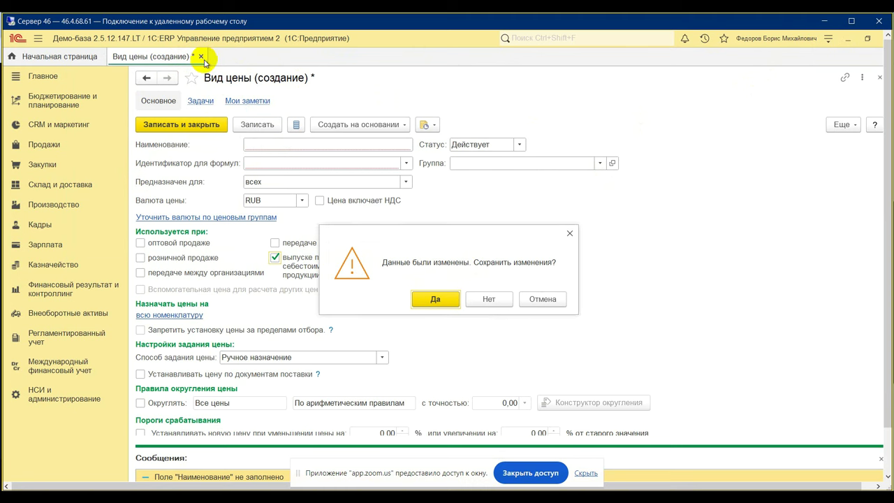
left_click(498, 300)
Switch to the Zoom meeting and read the participants' new questions in the conference chat.
key("alt+Tab")
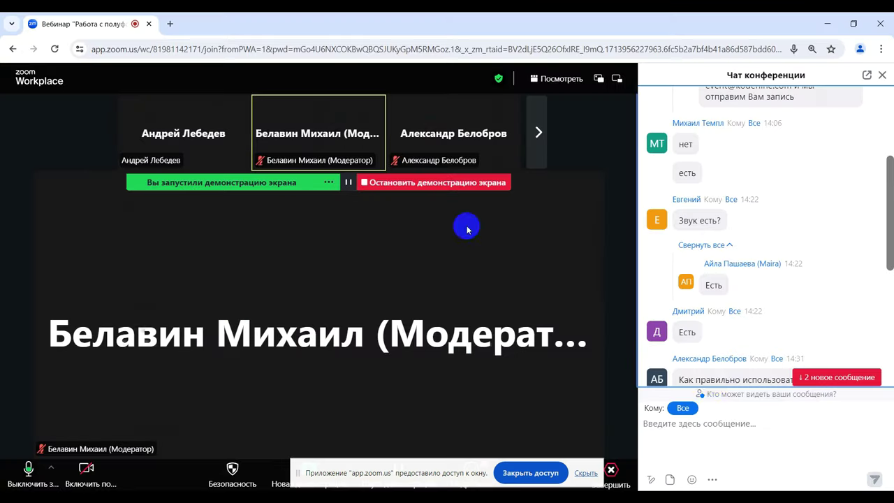
scroll(772, 328, "down", 3)
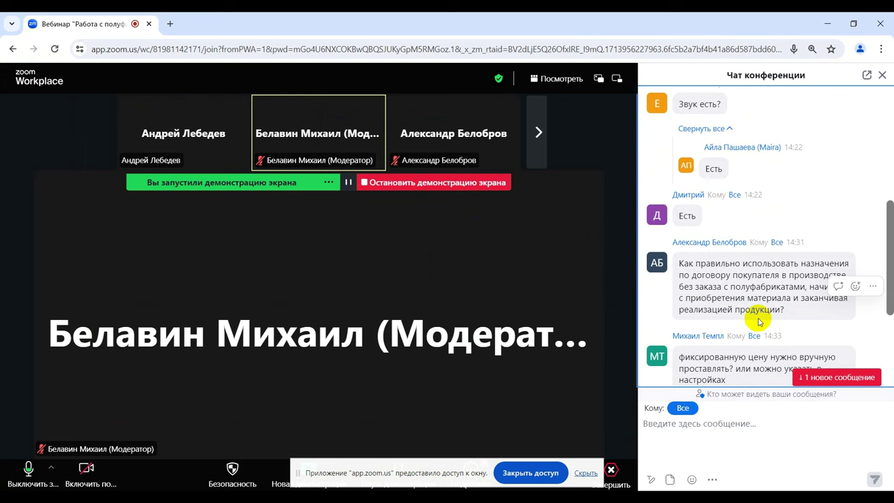
scroll(742, 281, "down", 3)
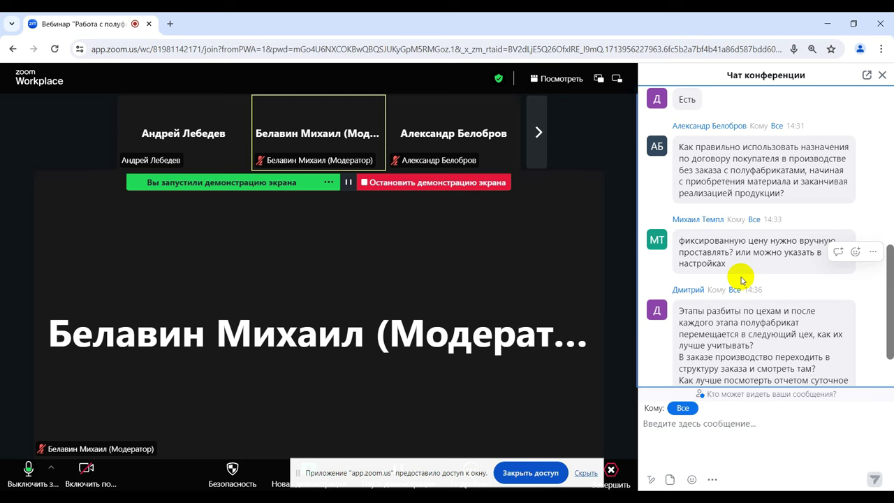
Return to 1C:ERP, open the Производство administration settings and examine the Обособление сырья и материалов options under Переработка на стороне.
key("alt+Tab")
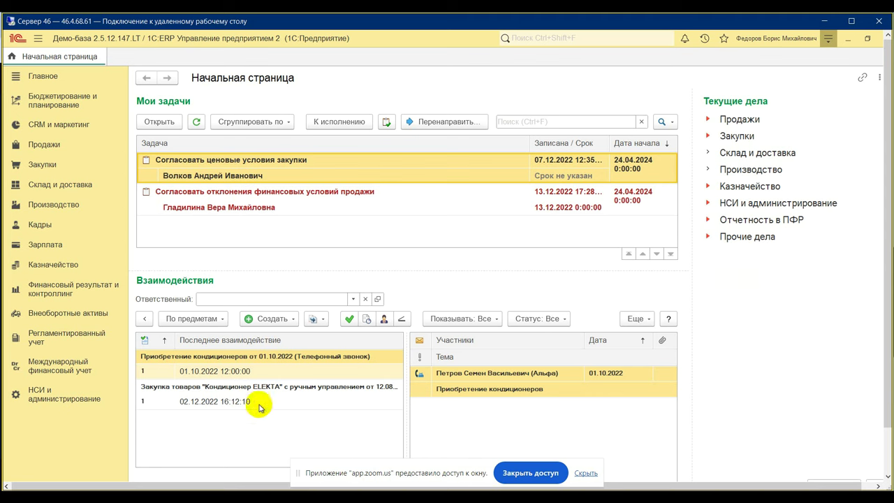
left_click(68, 396)
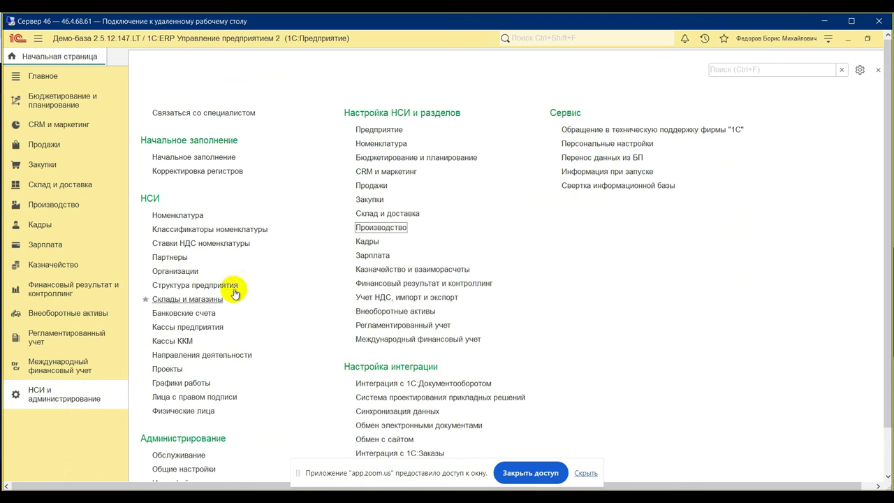
left_click(380, 228)
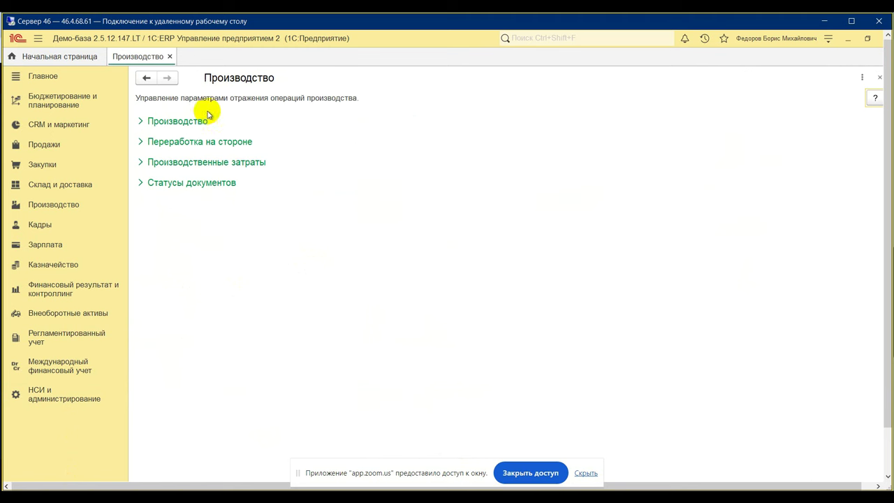
left_click(216, 146)
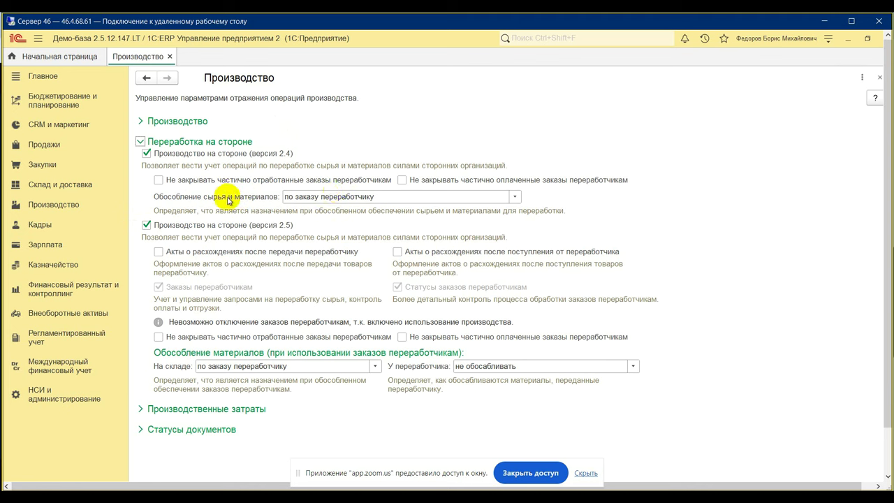
left_click(515, 197)
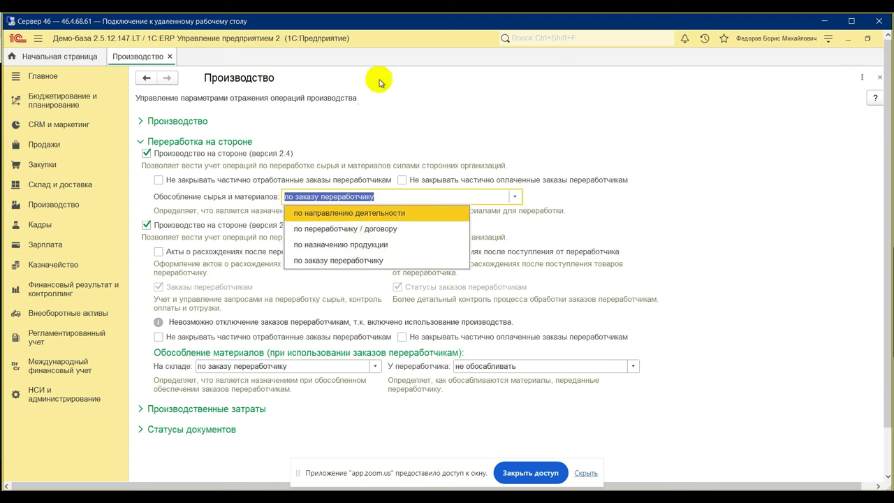
left_click(300, 144)
left_click(140, 142)
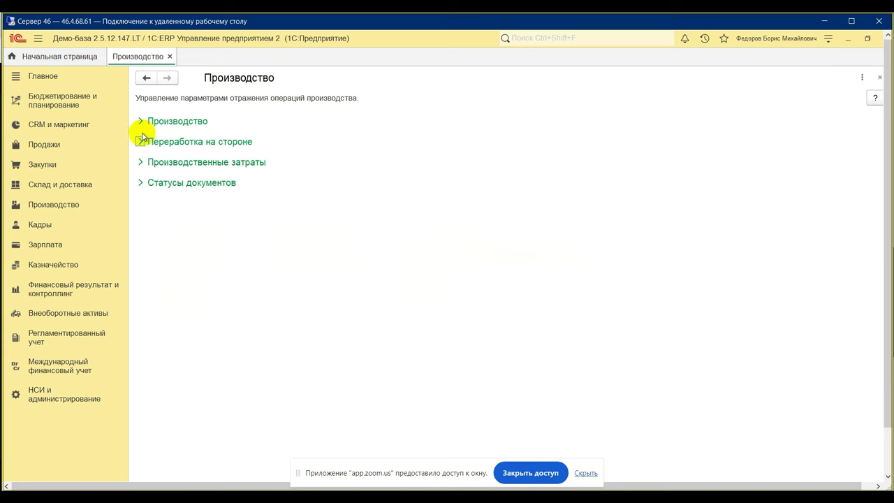
In the Производство settings group, examine the Обособленное обеспечение options available for При заказе в производство.
left_click(140, 121)
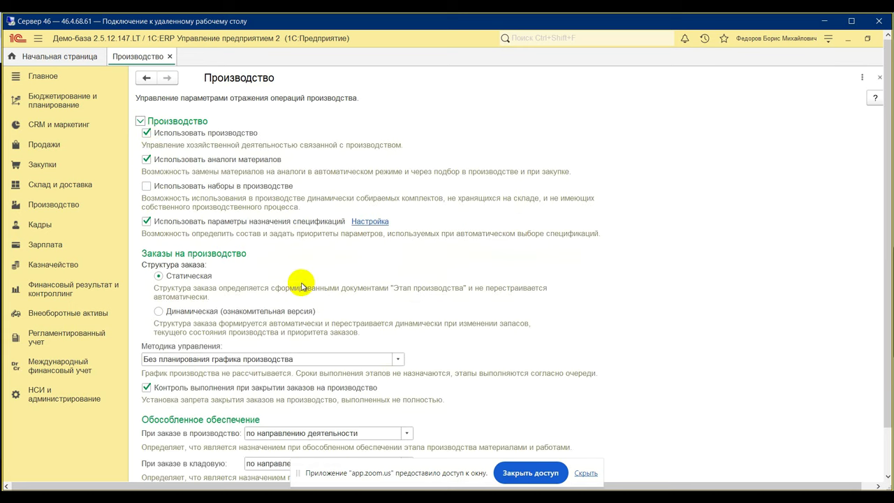
scroll(294, 292, "down", 5)
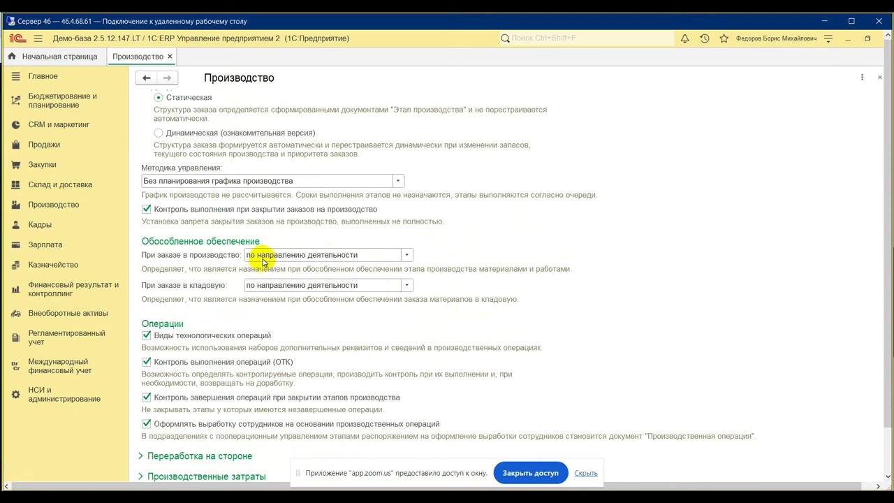
left_click(407, 255)
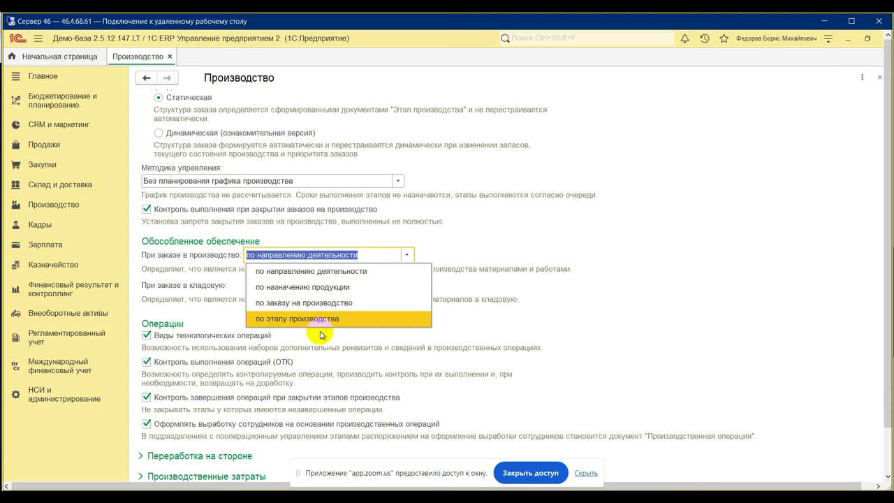
left_click(607, 292)
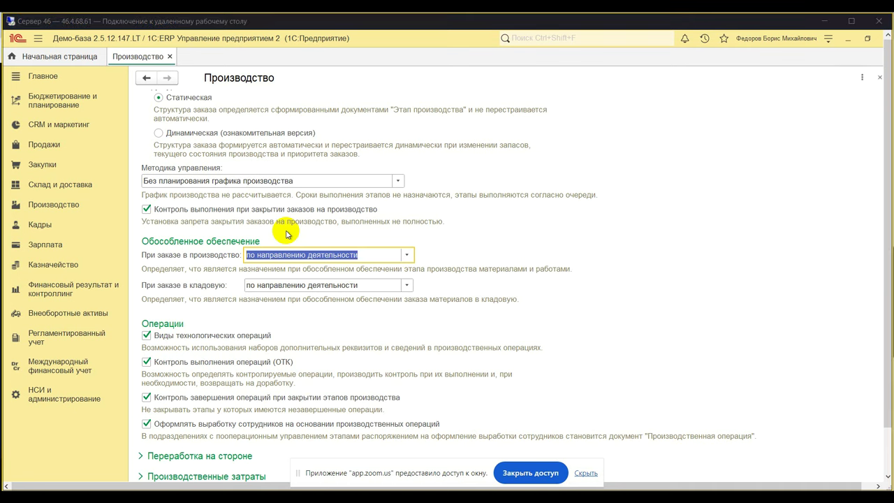
Switch to the Zoom chat and read the question about tracking semi-finished products moving between workshops.
key("alt+Tab")
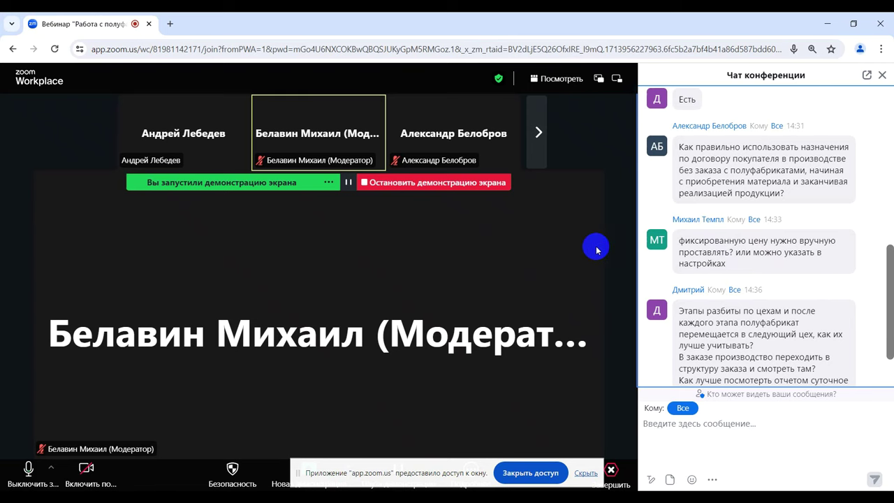
scroll(712, 294, "up", 2)
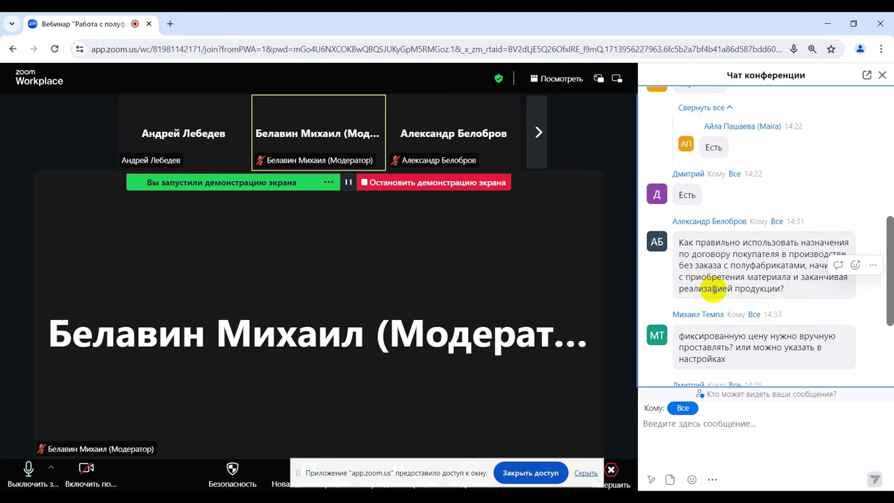
scroll(714, 293, "down", 1)
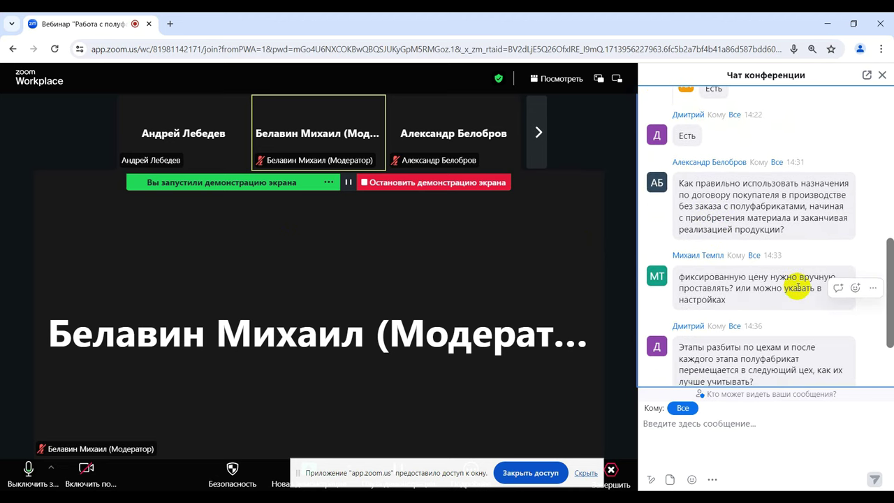
scroll(776, 279, "down", 1)
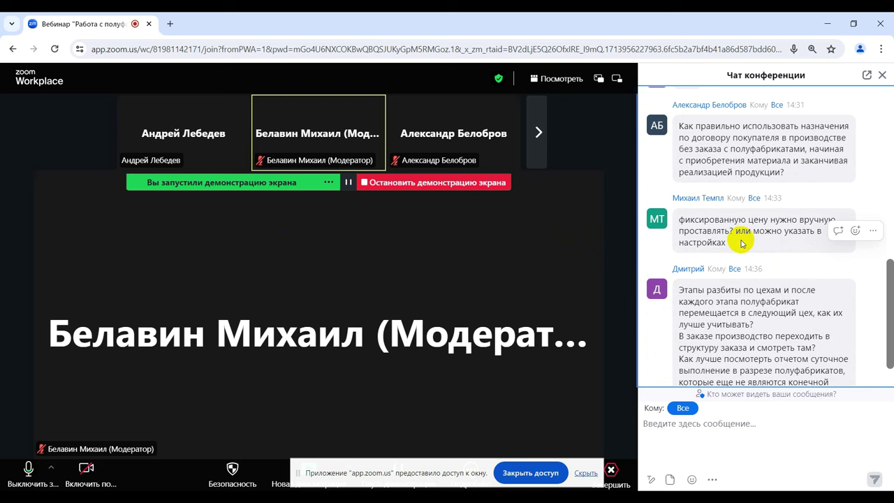
scroll(742, 242, "down", 1)
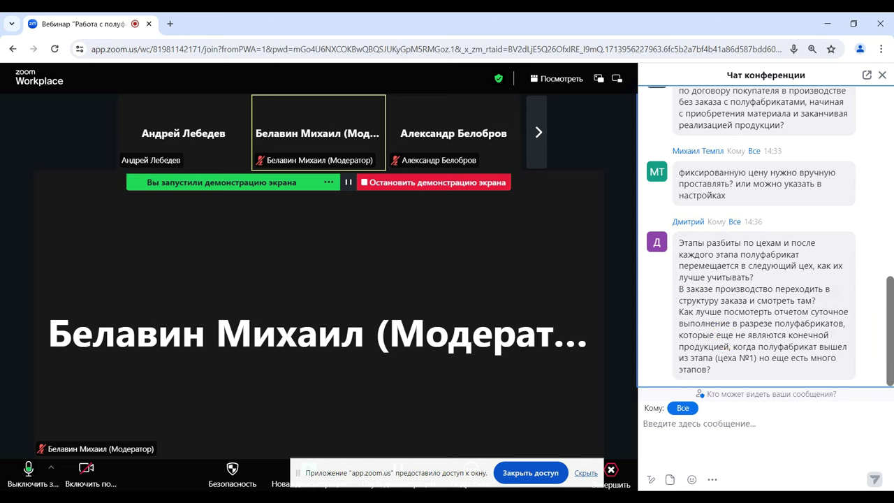
Return to 1C:ERP, open Отчеты по производству and look through the Внутрицеховое управление and Внутрицеховой учет reports.
left_click(280, 391)
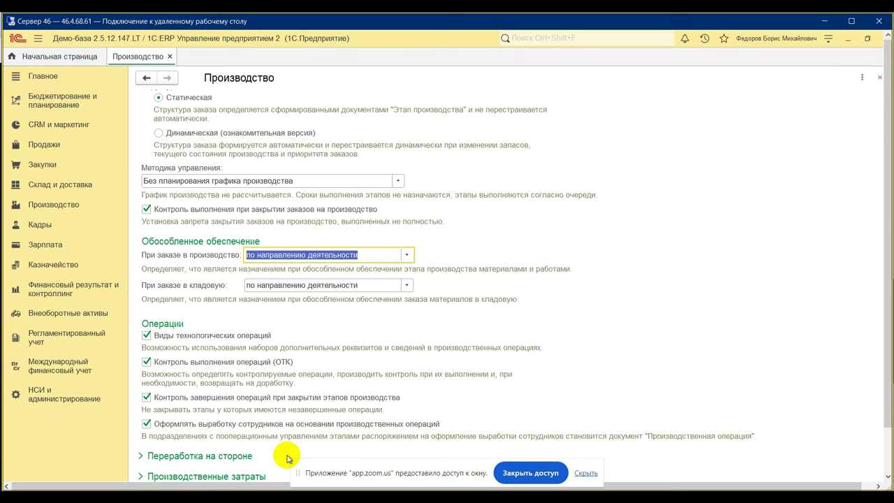
left_click(67, 210)
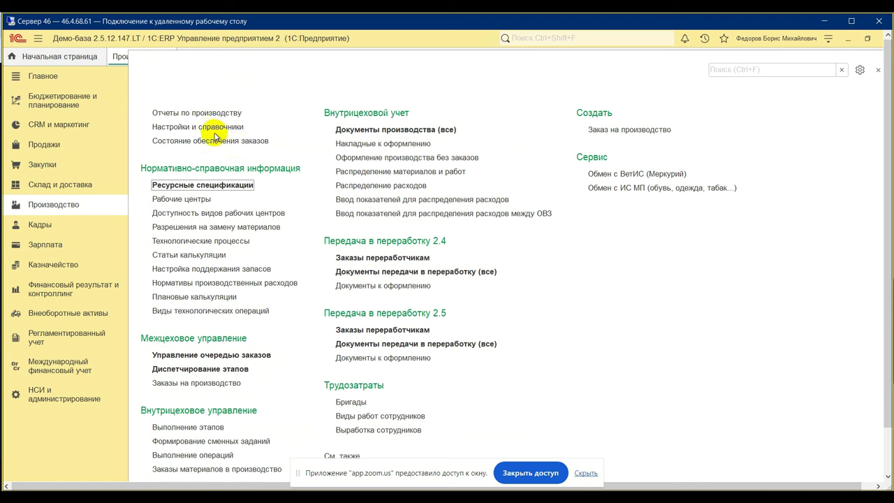
left_click(222, 112)
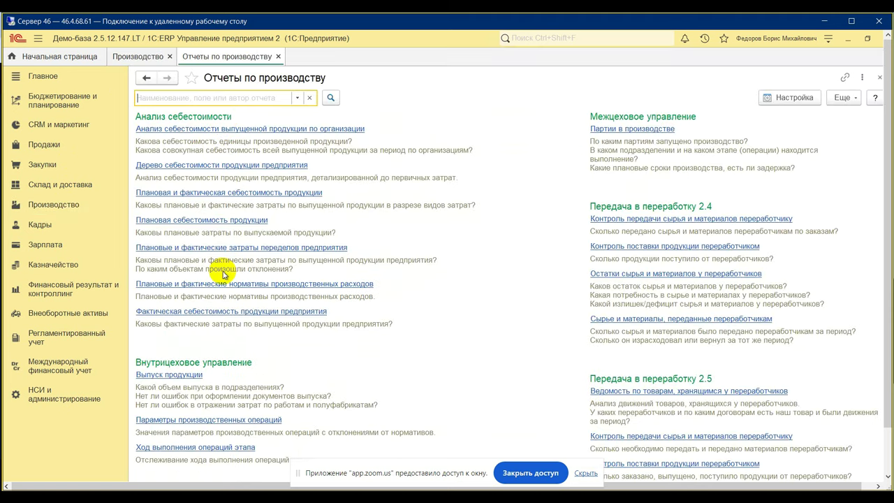
scroll(222, 273, "down", 5)
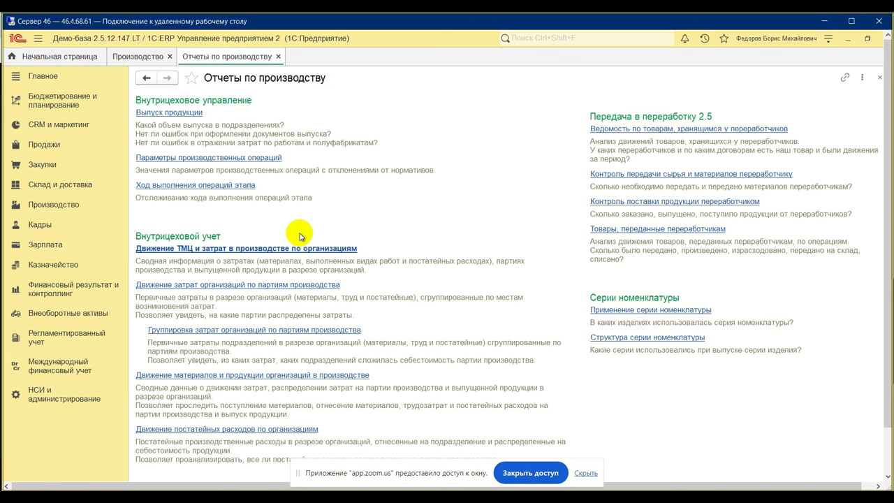
key("alt+Tab")
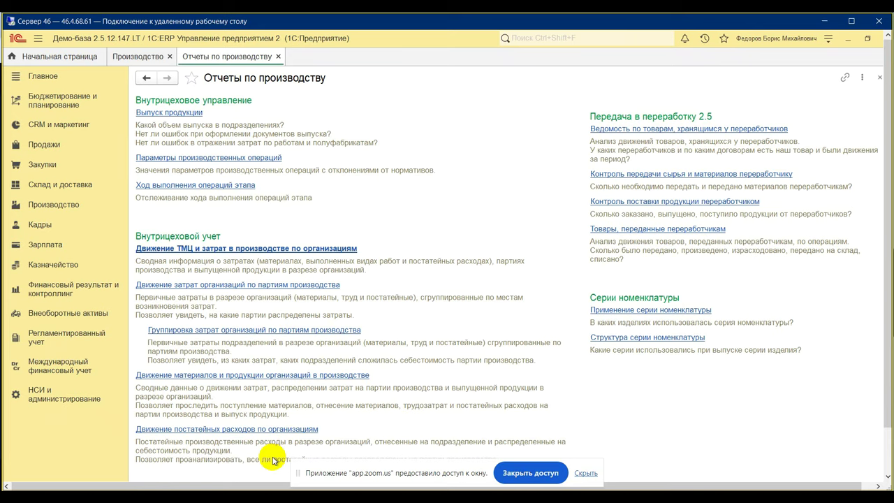
left_click(272, 457)
Open Ресурсные спецификации and start a new resource specification of type Ремонт.
left_click(80, 203)
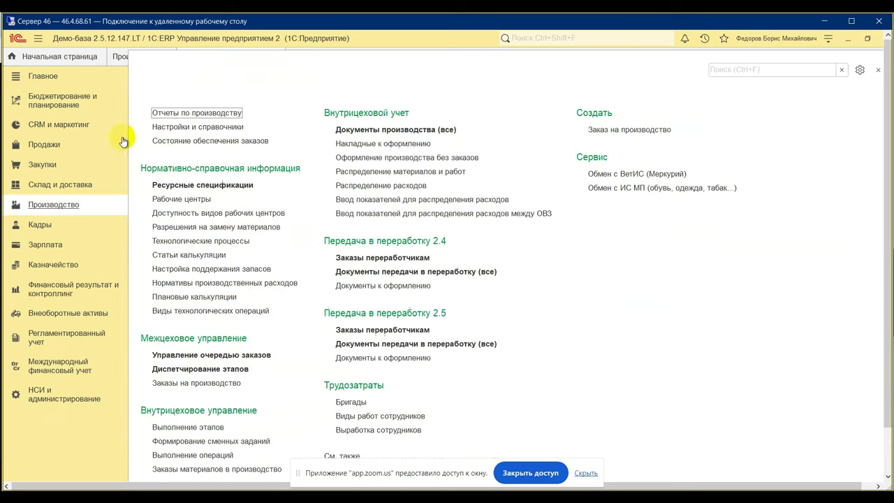
left_click(175, 180)
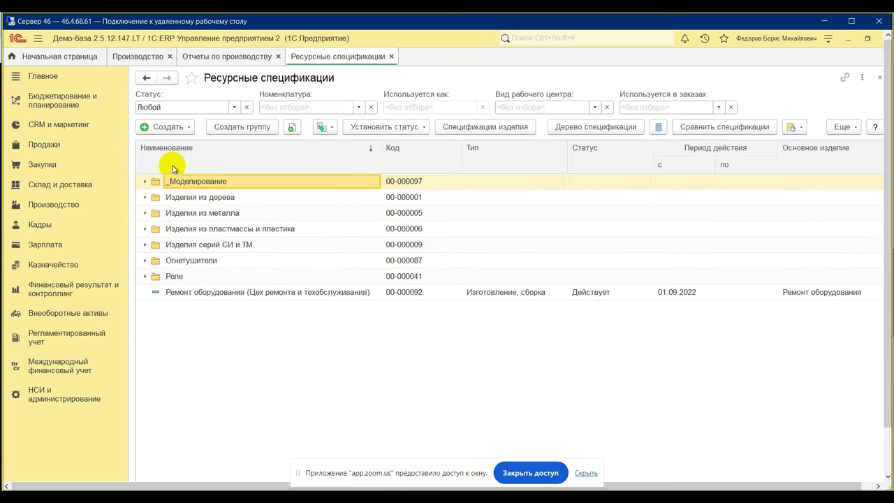
left_click(179, 128)
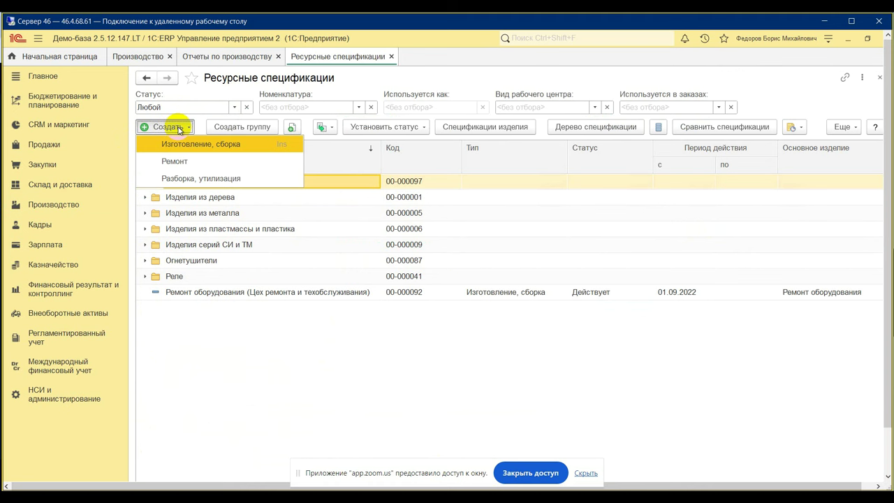
left_click(175, 161)
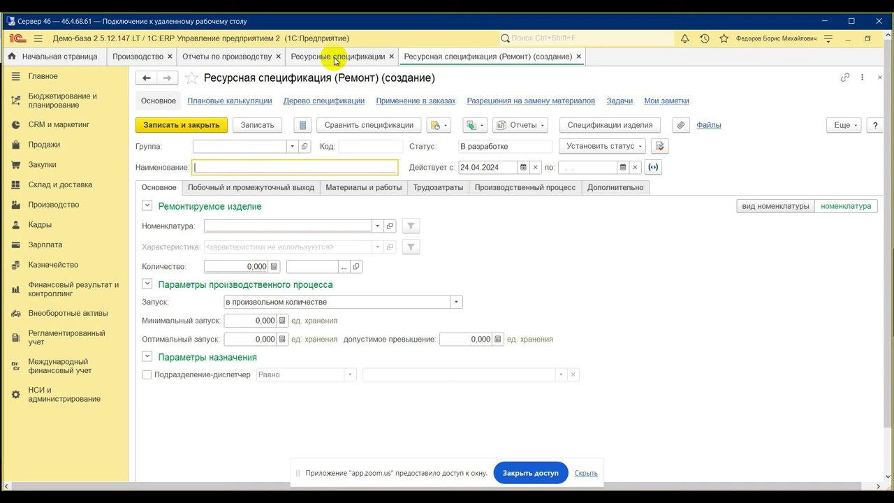
Add Материал 001 to the materials and works of the new repair specification.
left_click(383, 187)
left_click(167, 207)
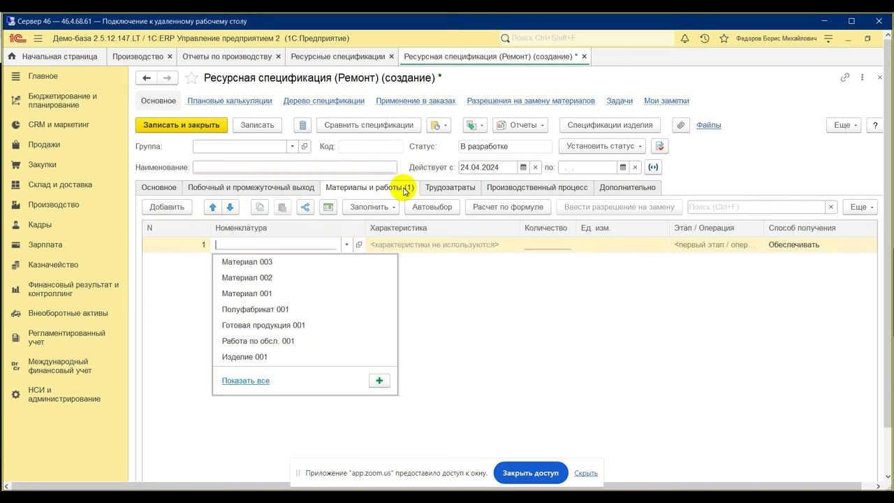
left_click(261, 293)
Examine the Способ получения options for Материал 001, trying Произвести по спецификации, and leave without applying the choice.
left_click(781, 244)
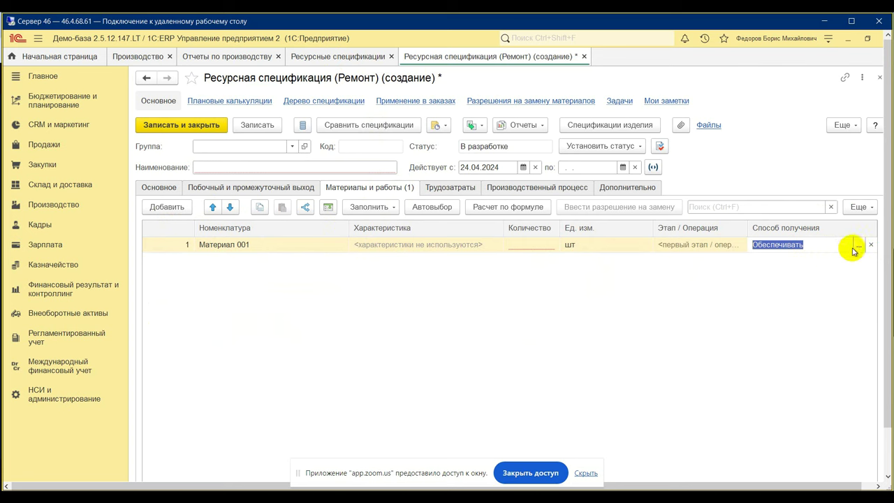
left_click(858, 245)
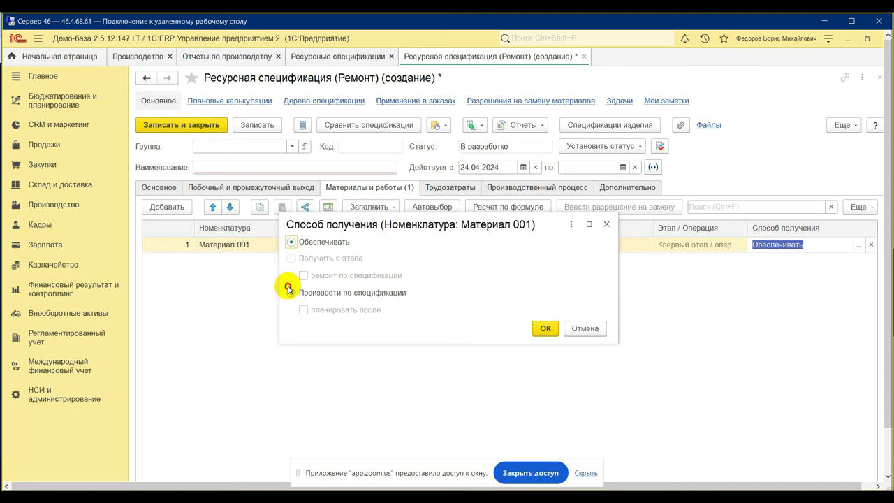
left_click(291, 293)
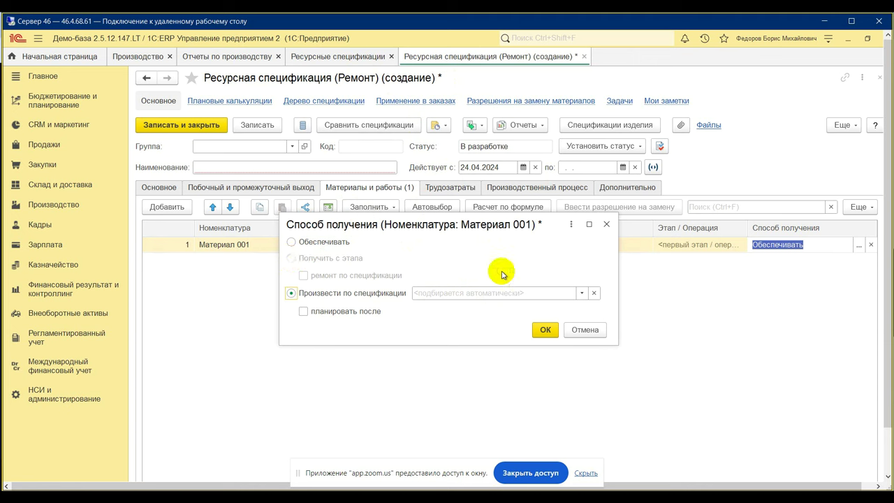
left_click(607, 225)
Discard the unsaved repair specification and start a new resource specification of type Разборка, утилизация.
left_click(584, 56)
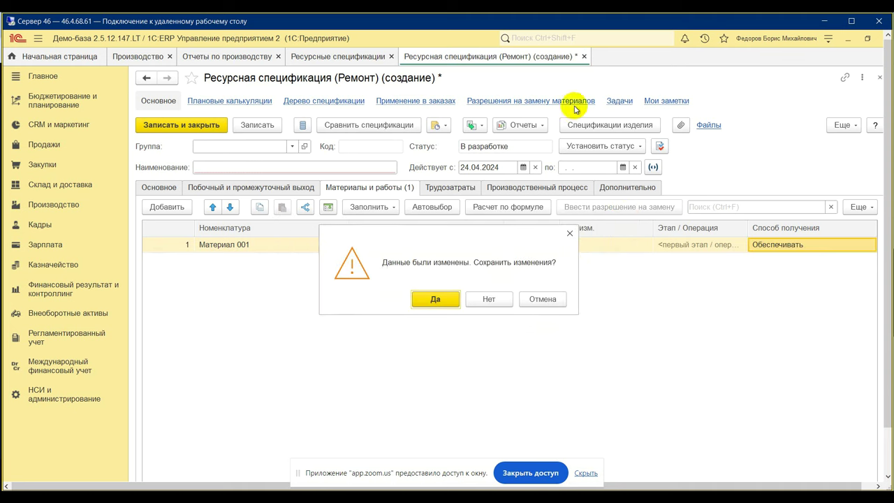
left_click(491, 299)
left_click(188, 126)
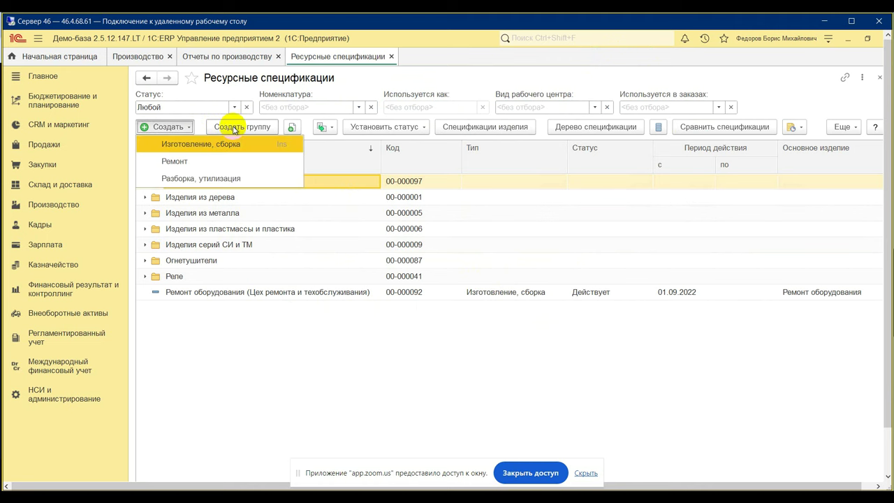
left_click(246, 175)
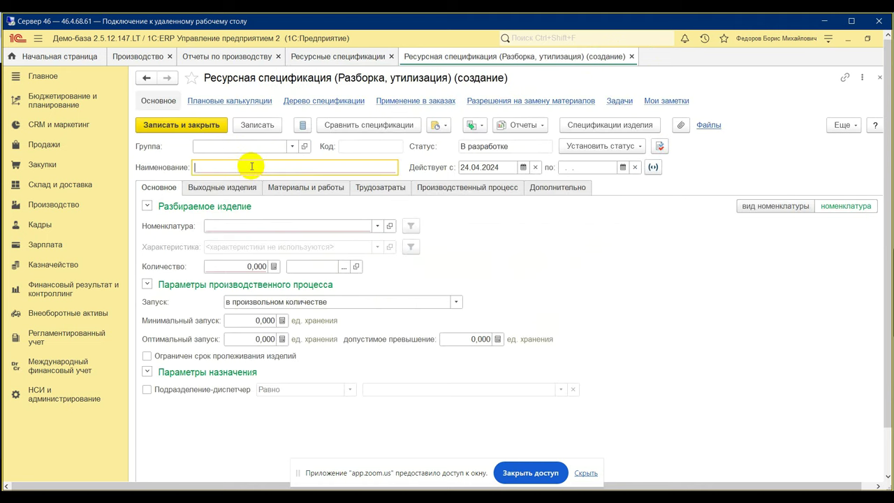
Add an empty line to the materials and works of the new disassembly specification.
left_click(327, 189)
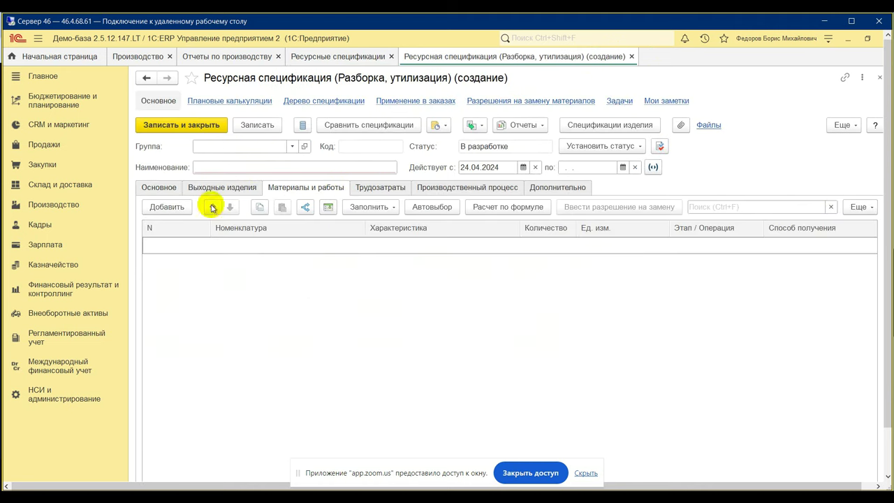
left_click(164, 206)
left_click(591, 336)
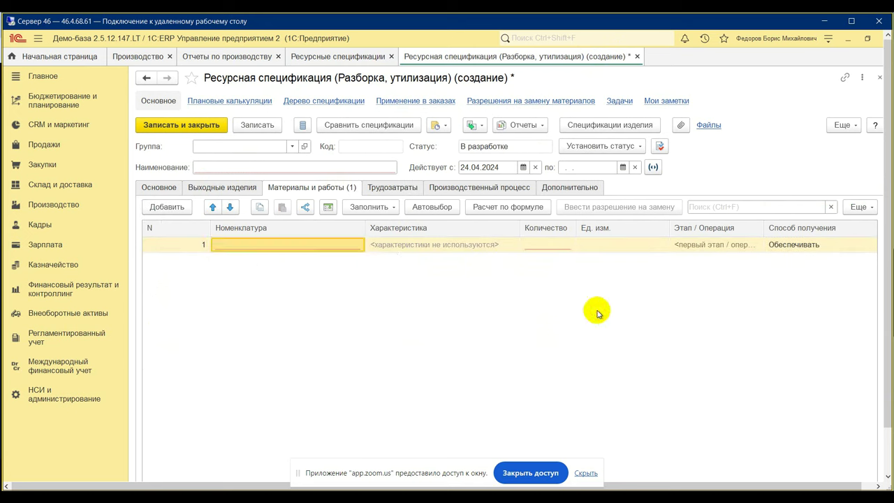
Examine the Способ получения options for the empty material line and the Выходные изделия section of the disassembly specification.
left_click(784, 250)
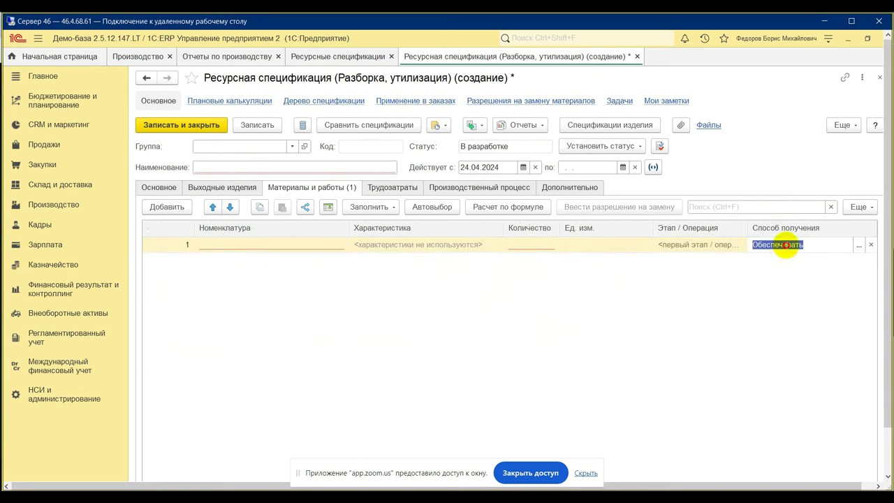
left_click(858, 245)
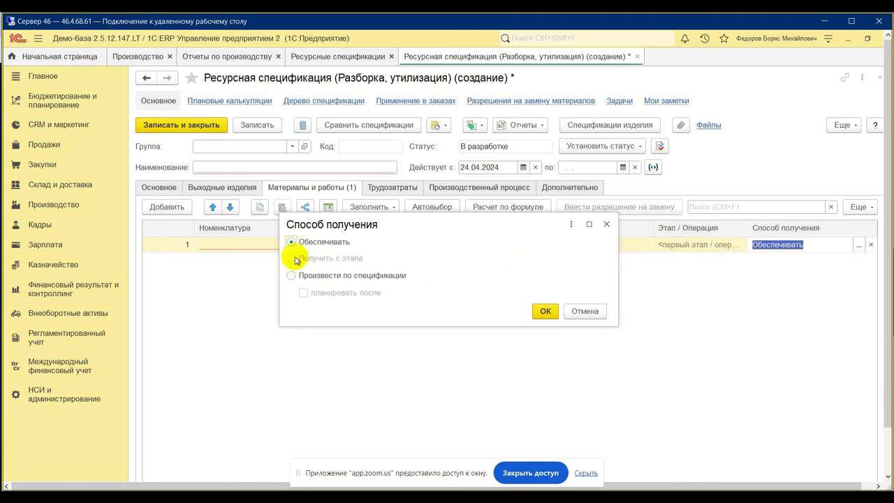
left_click(607, 228)
left_click(213, 187)
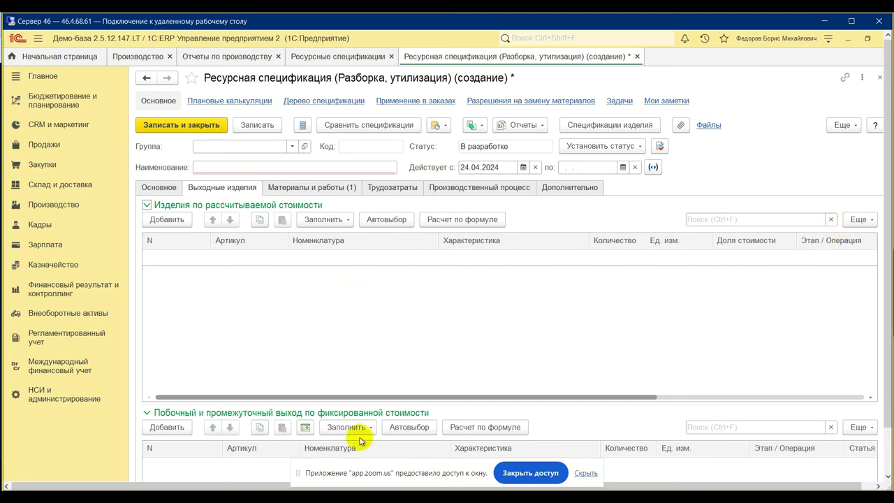
mouse_move(272, 489)
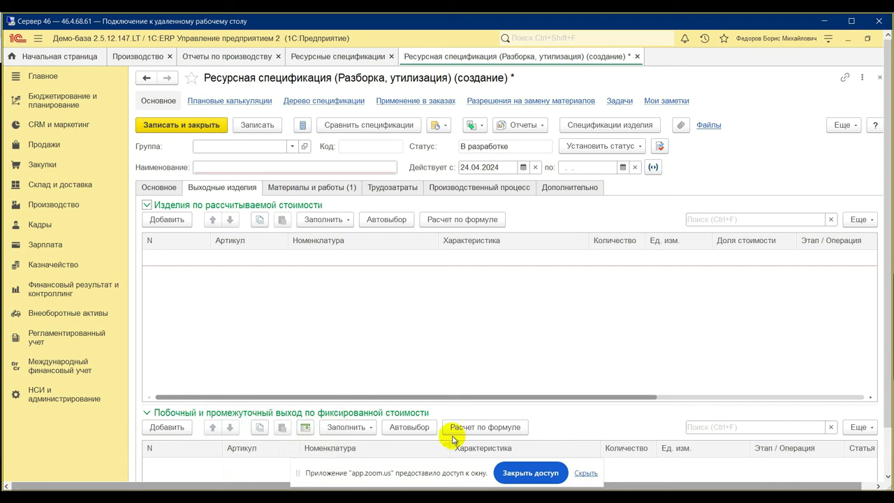
Switch to the Zoom chat and read the newest messages about linking production with order-based address warehouses.
key("alt+Tab")
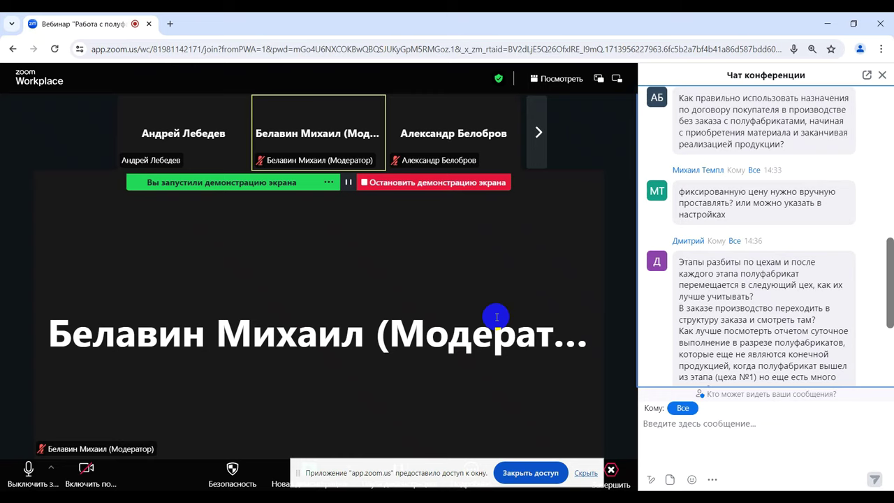
scroll(726, 334, "down", 6)
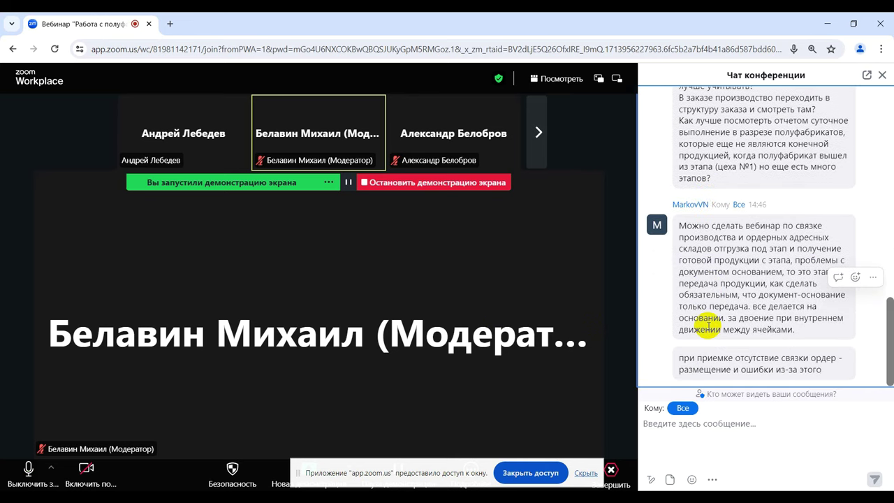